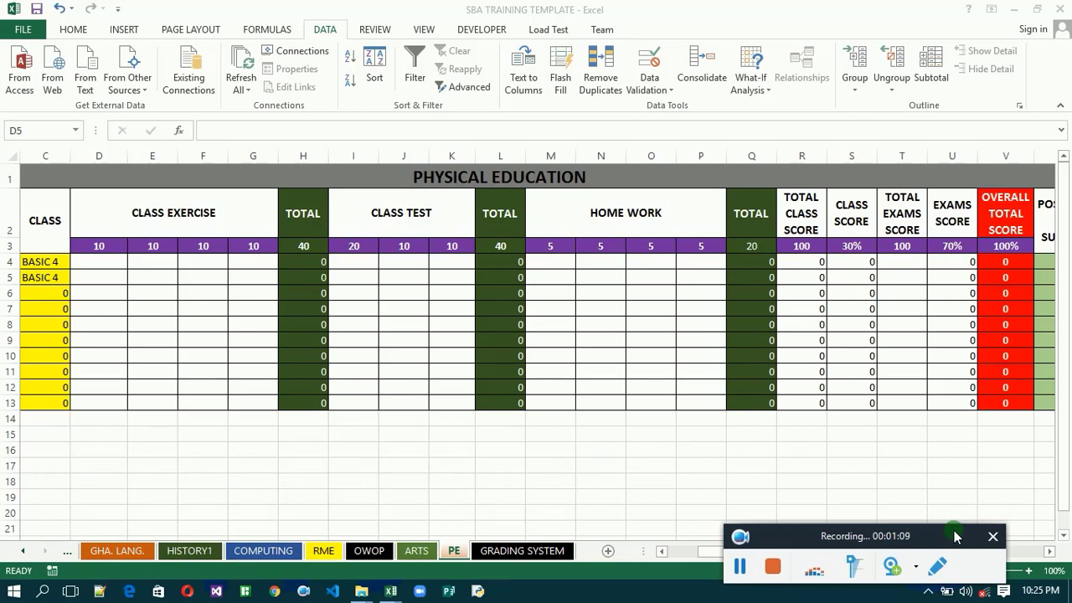
Insert a new worksheet after the PE sheet and rename it TR ANALYSIS.
left_click(609, 553)
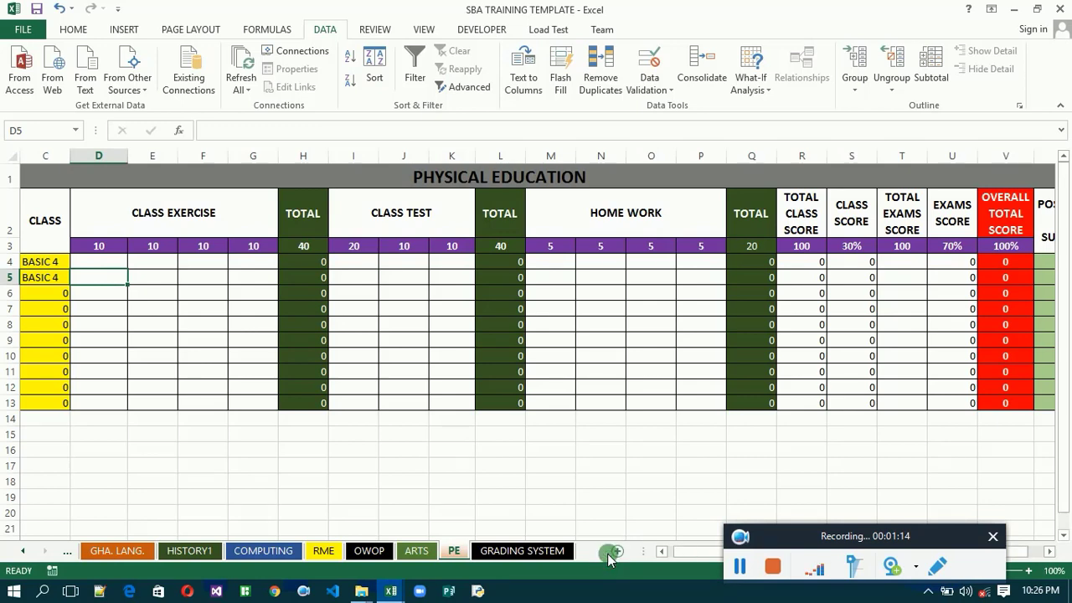
left_click(609, 553)
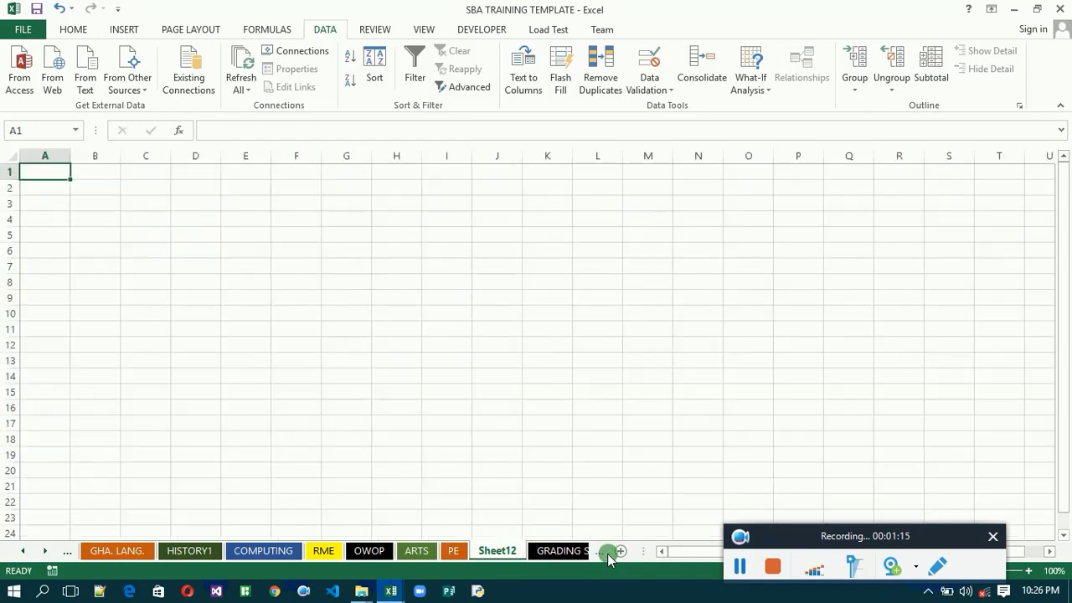
left_click(497, 551)
right_click(498, 551)
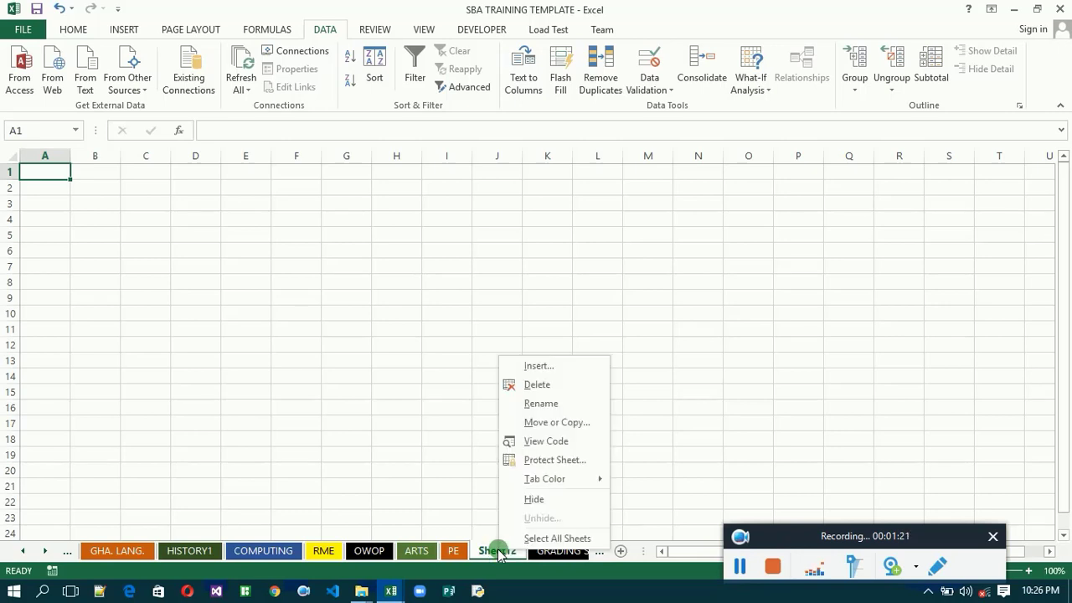
left_click(536, 404)
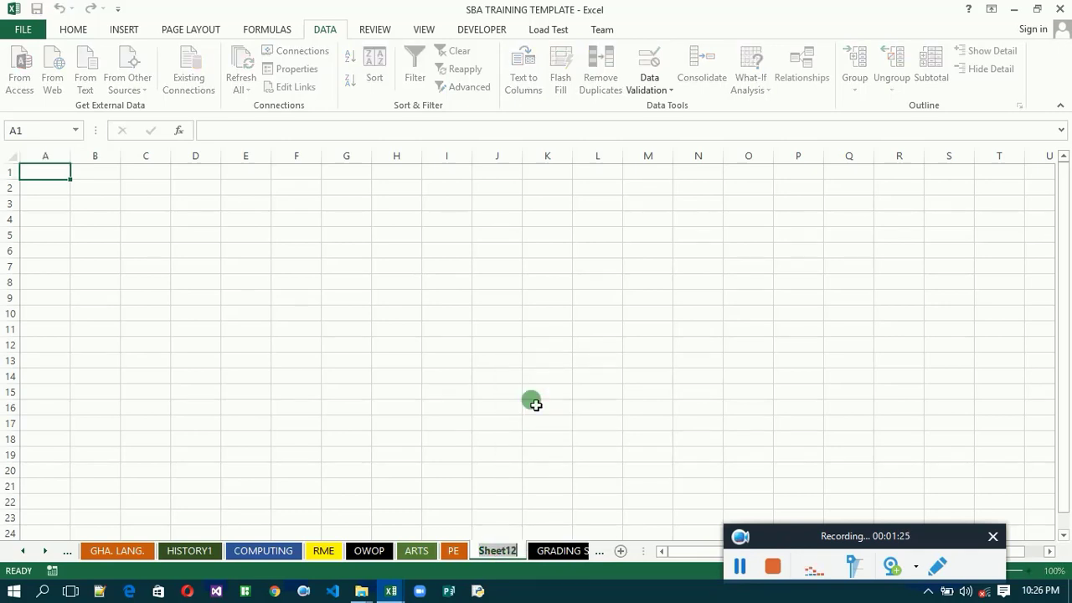
type("TR")
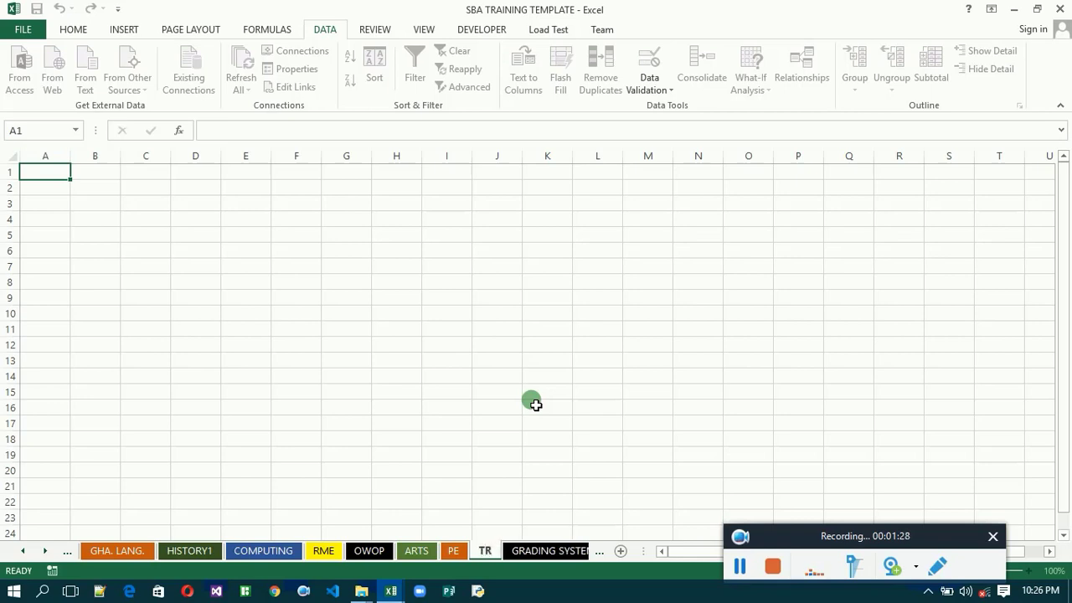
type(" A")
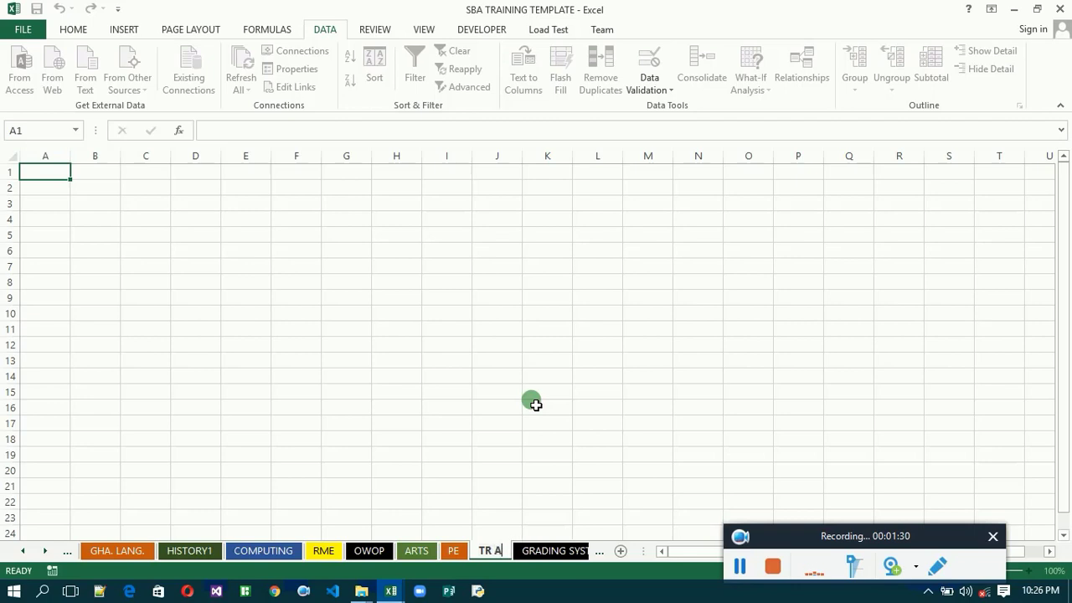
key("Return")
type("NAL")
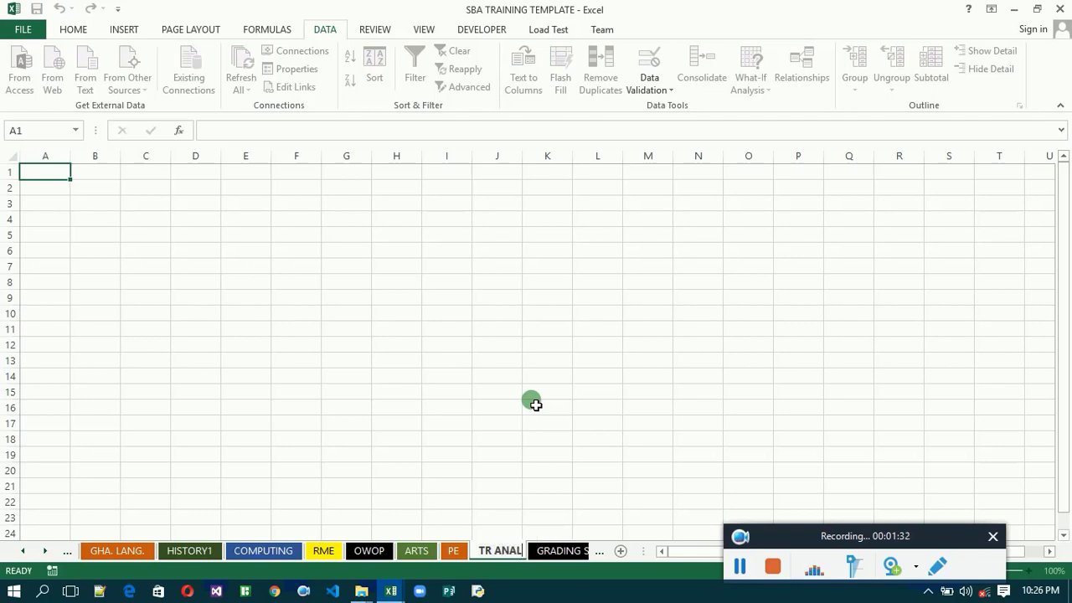
type("YSIS")
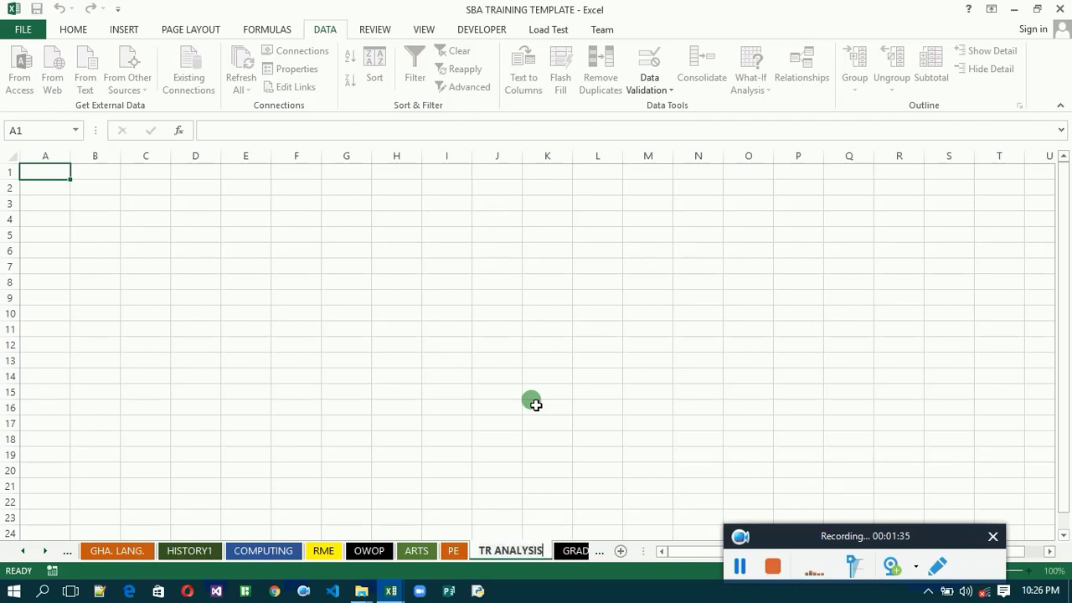
key("Return")
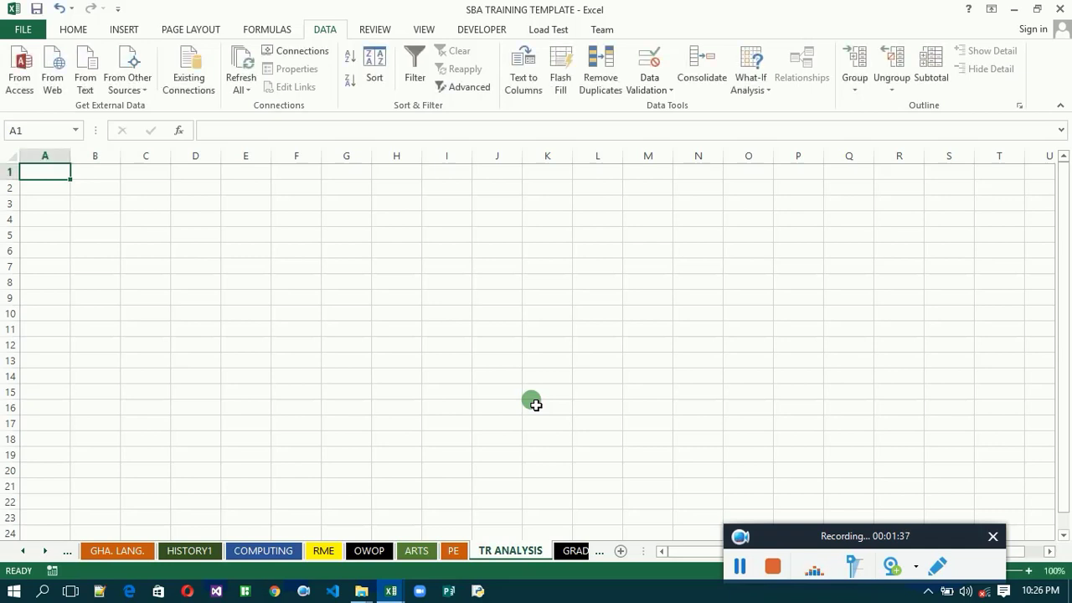
Give the TR ANALYSIS sheet tab a gold theme colour.
right_click(521, 555)
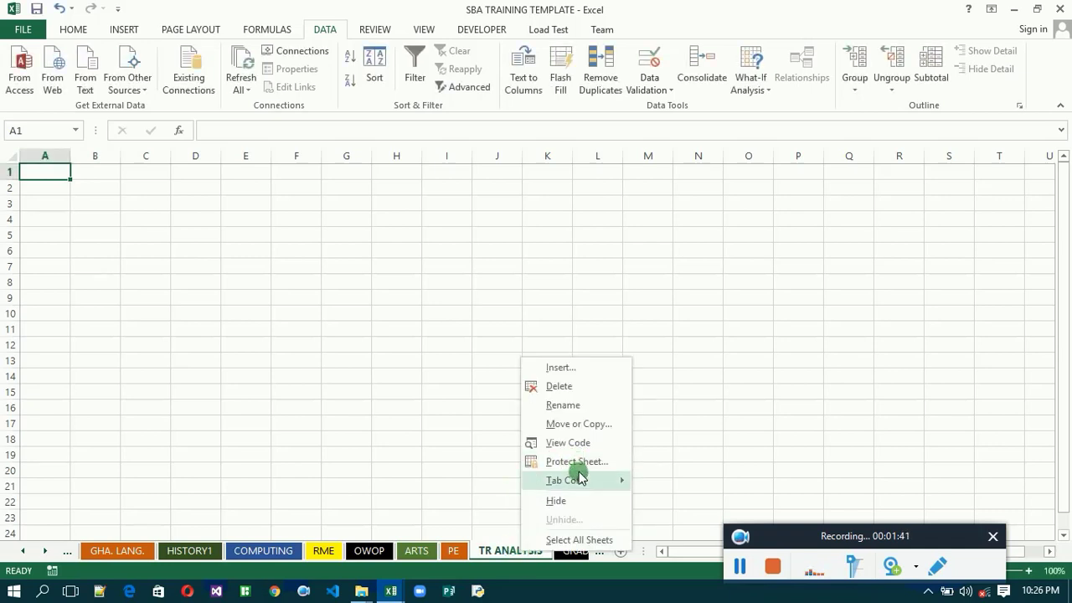
mouse_move(576, 479)
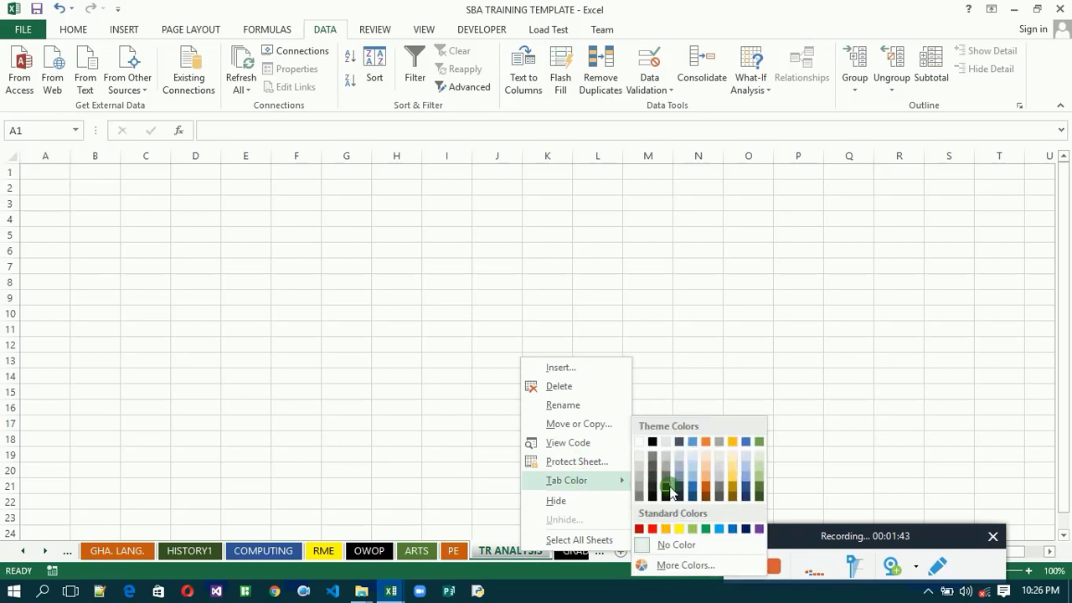
left_click(741, 489)
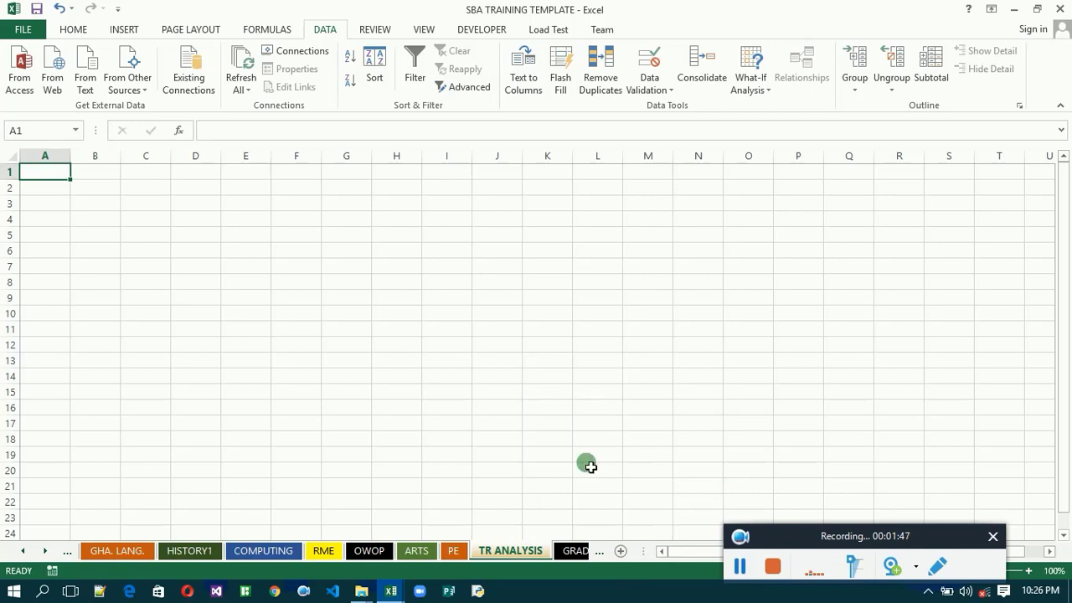
Enter the column headings ID in A1 and NAME OF STUDENT in B1.
left_click(63, 181)
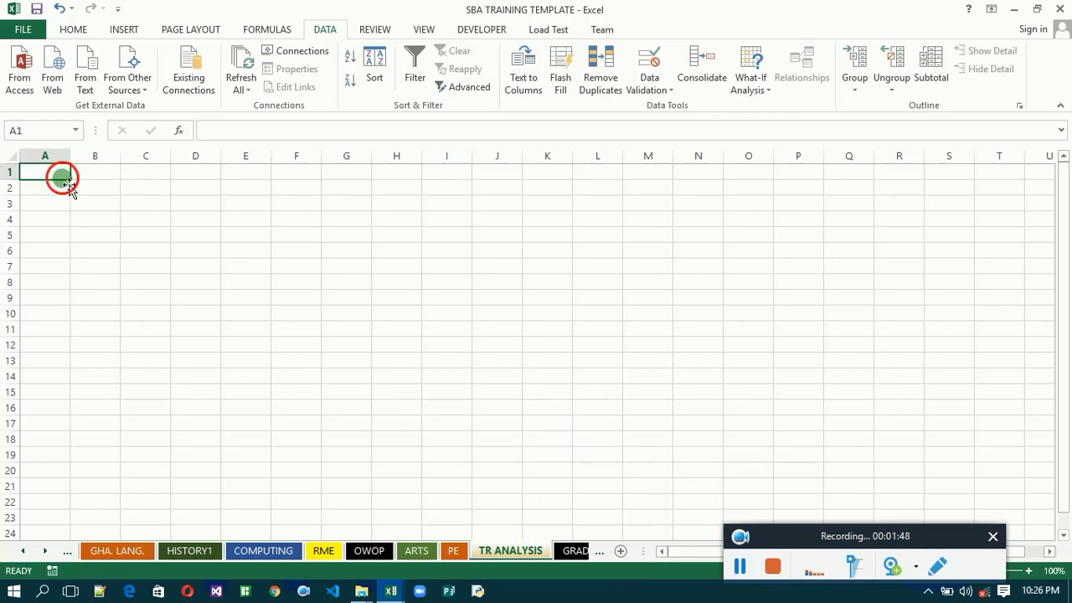
left_click(57, 174)
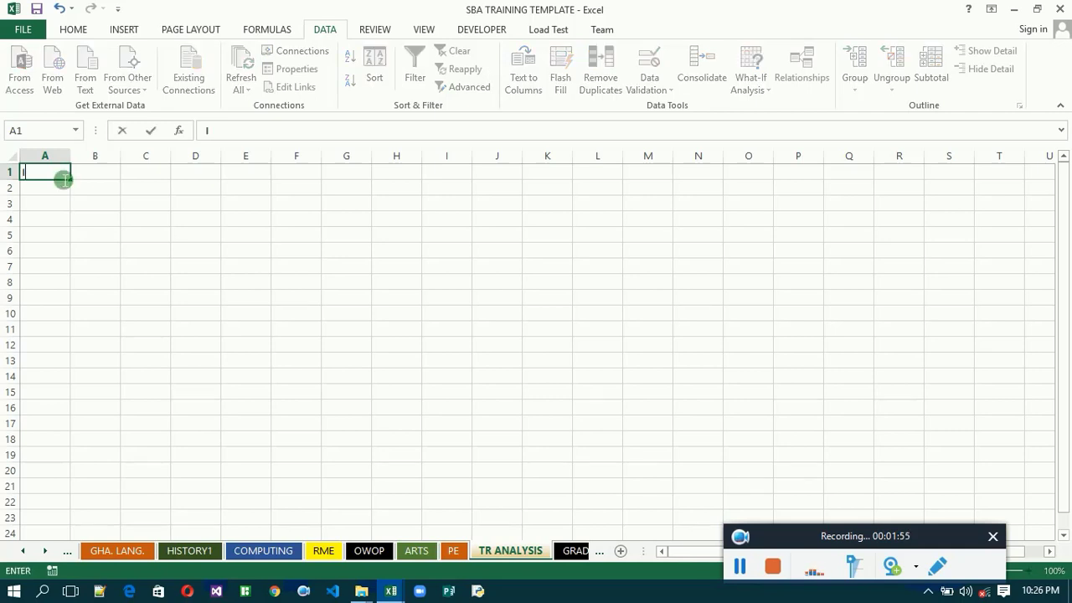
type("ID")
key("Tab")
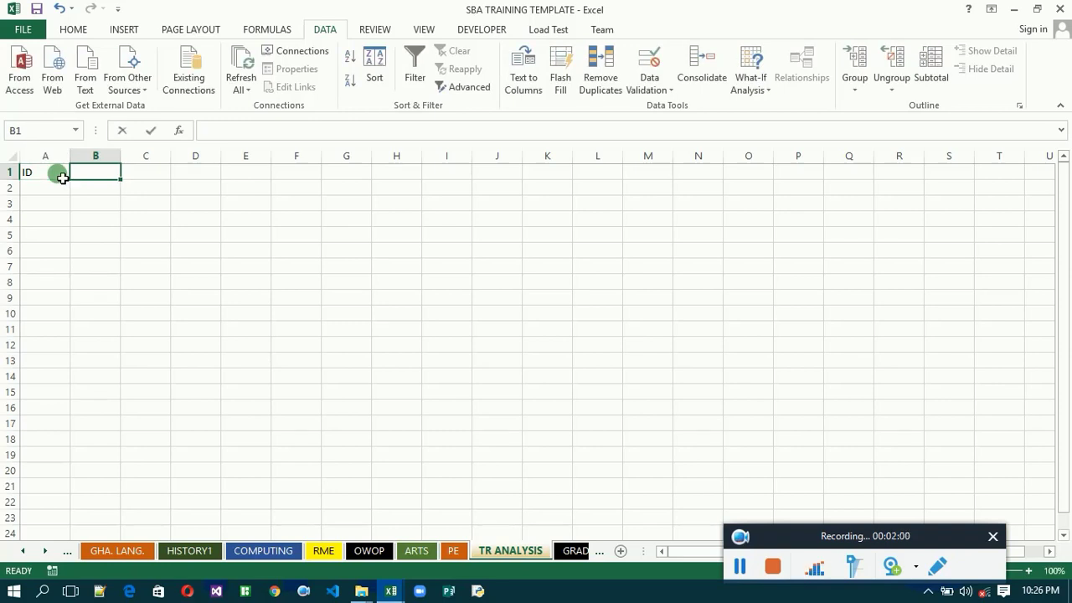
type("NAM")
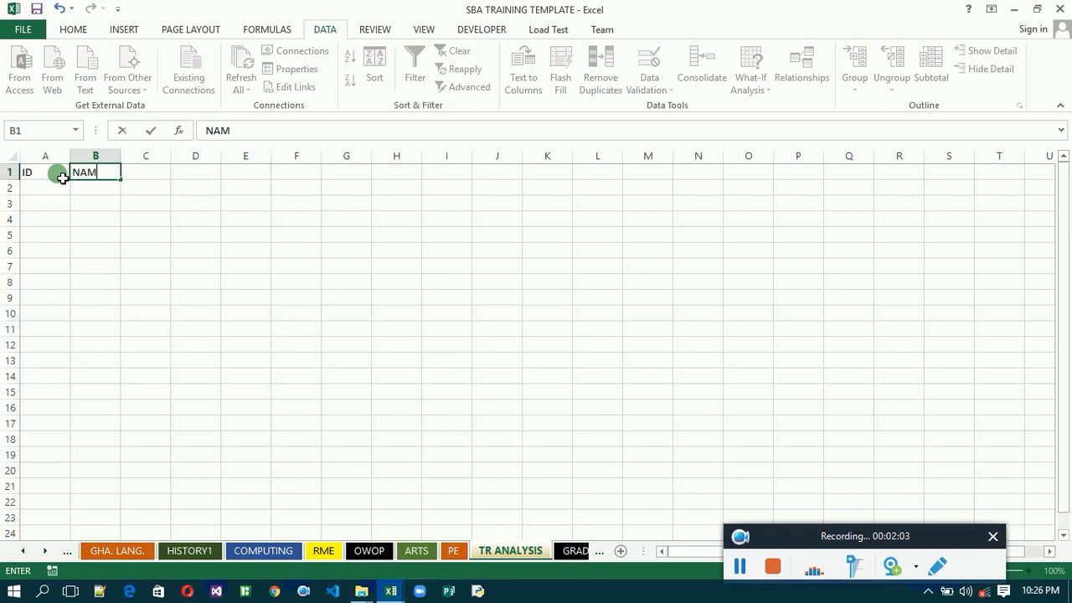
type("E OF STU")
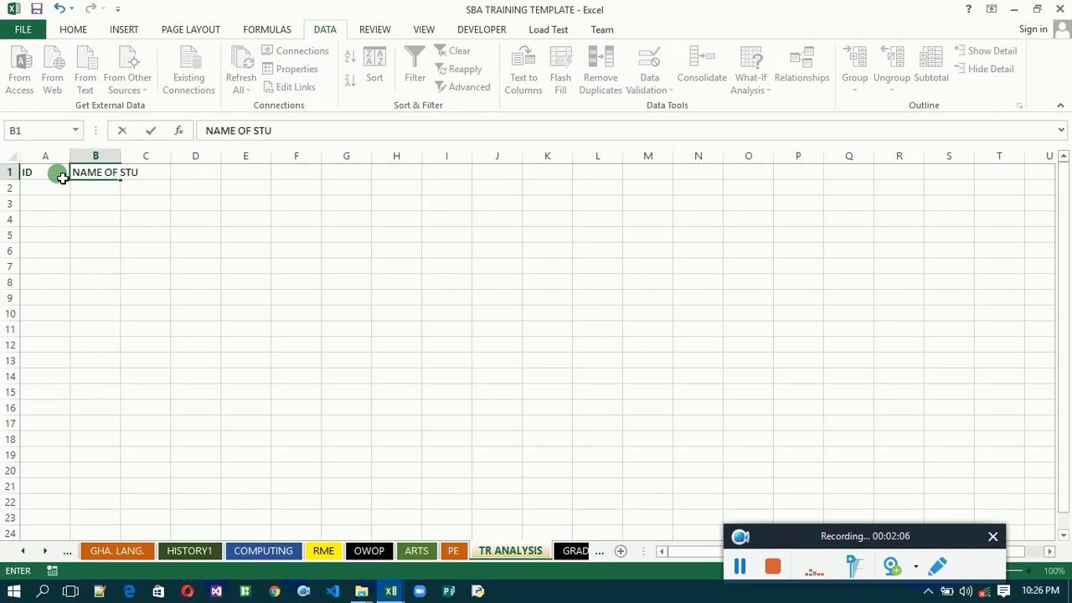
type("DENT")
key("Tab")
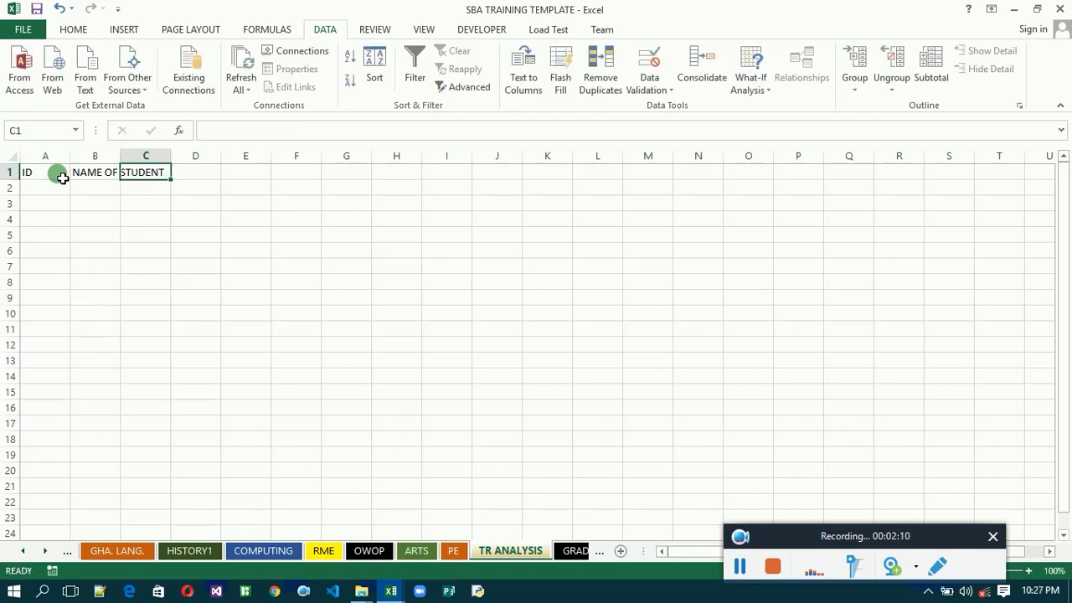
Enter the column headings CLASS, SECTION and NO ON ROLL in cells C1 to E1.
type("CLASS")
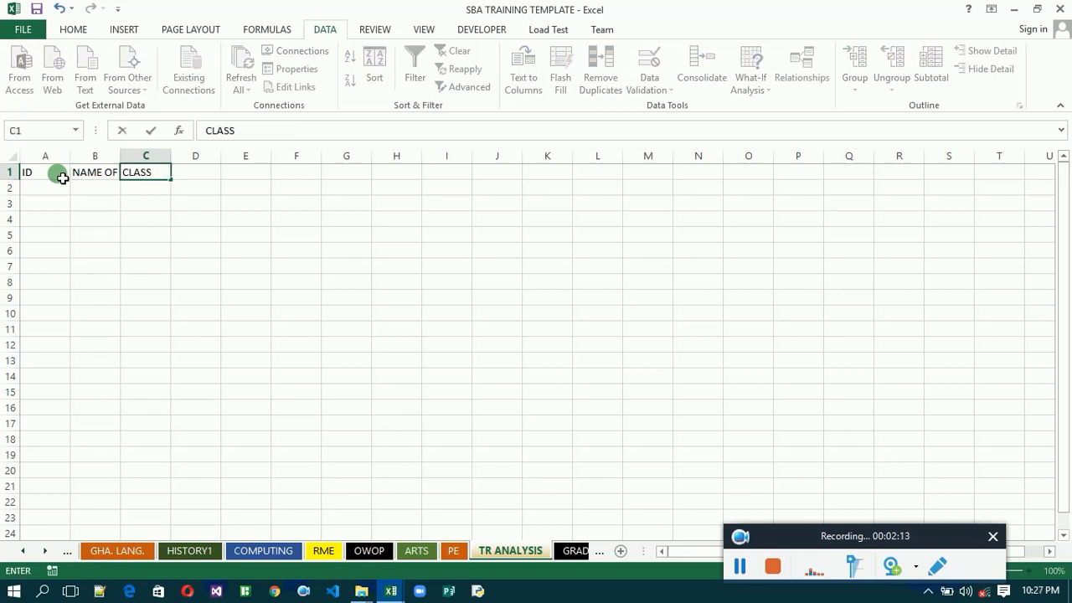
key("Tab")
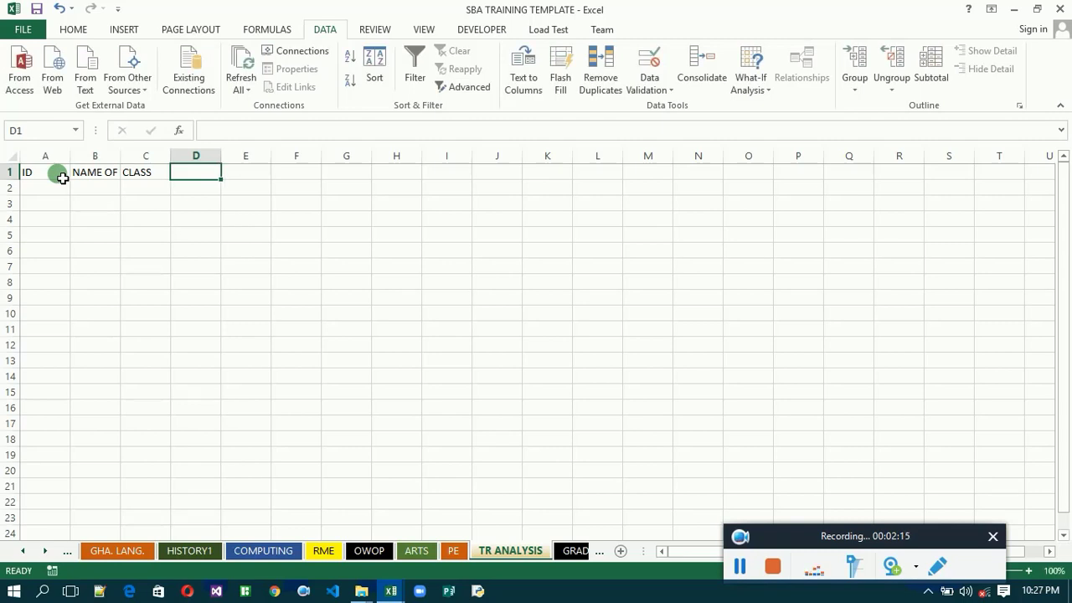
type("S")
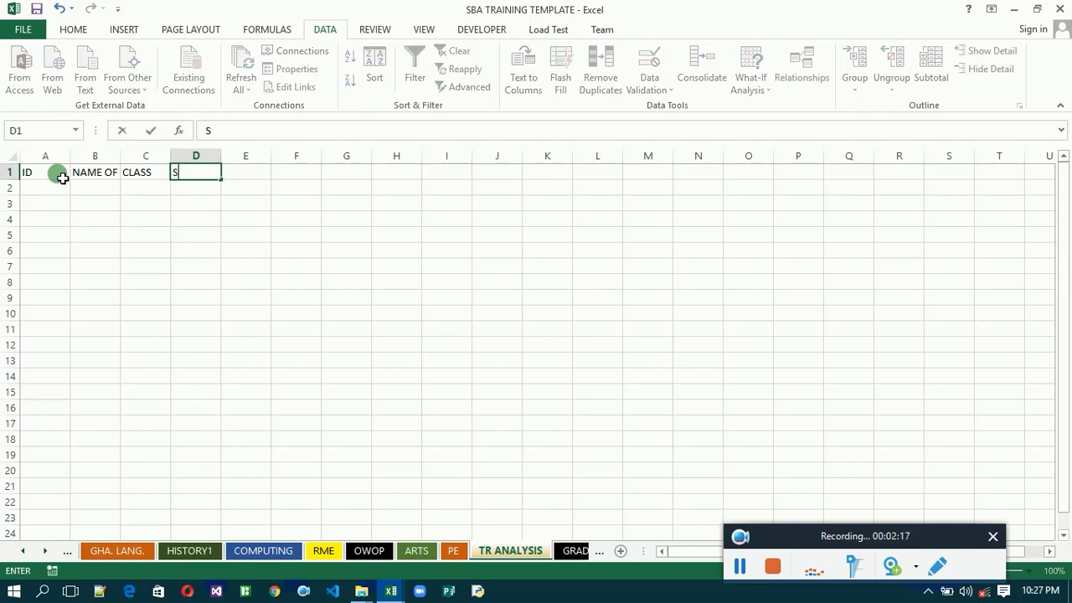
type("ECTION")
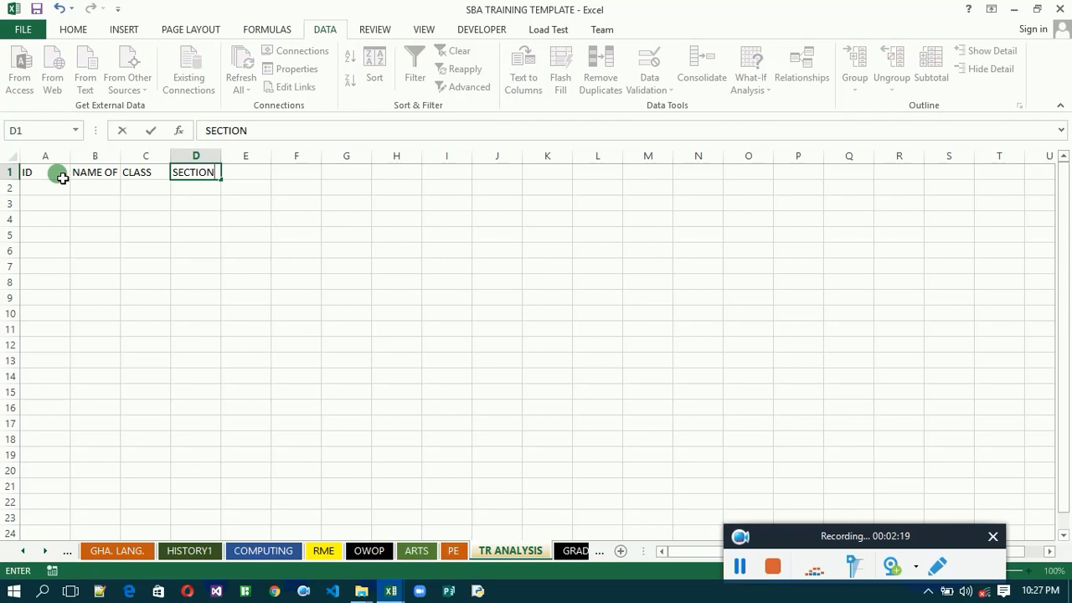
key("Tab")
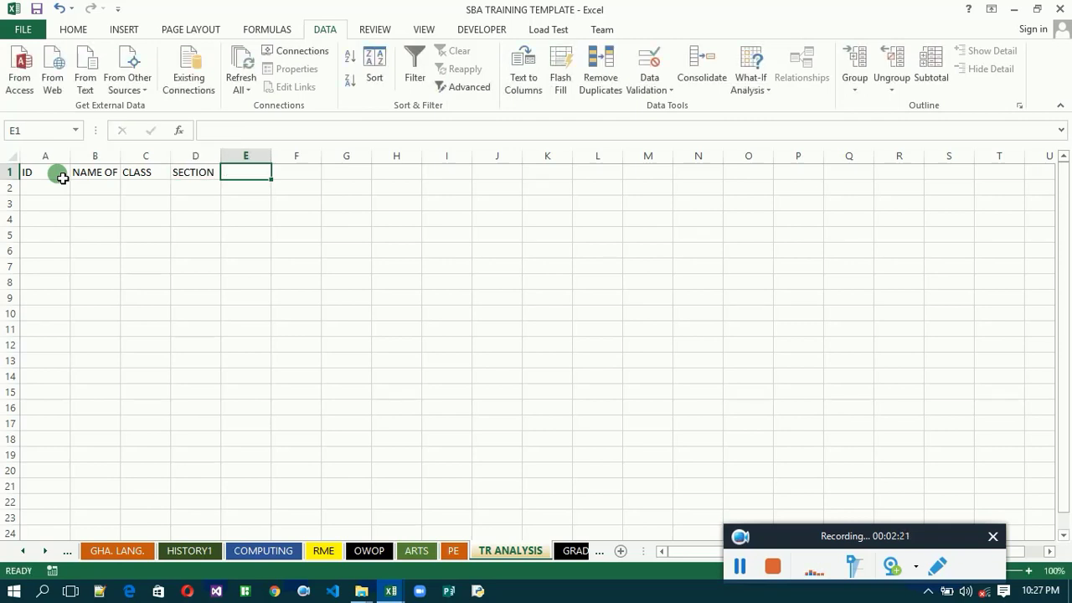
type("NO")
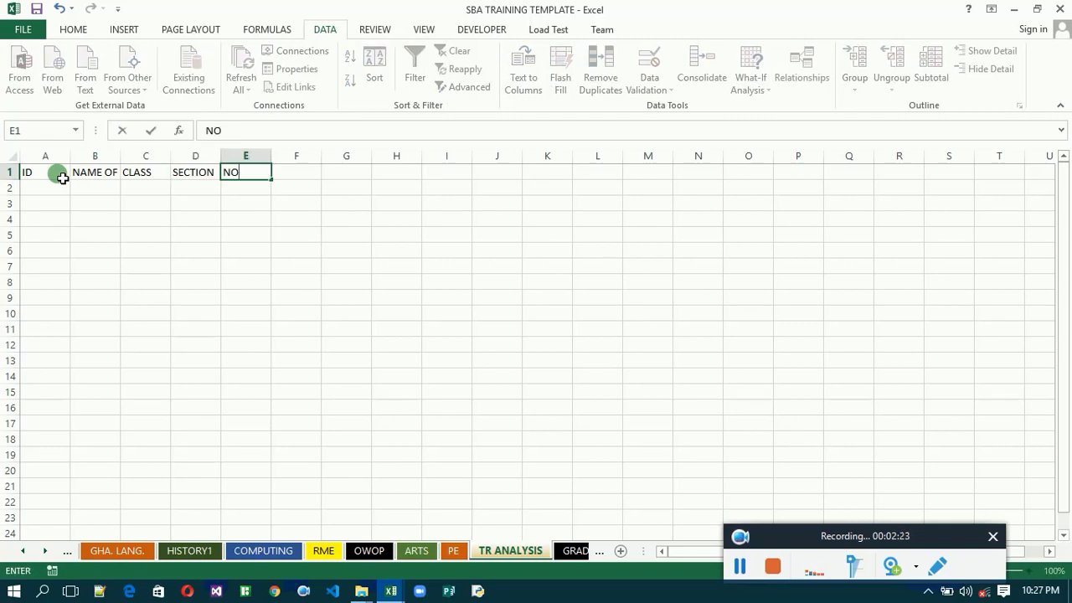
type(" ON ROLL")
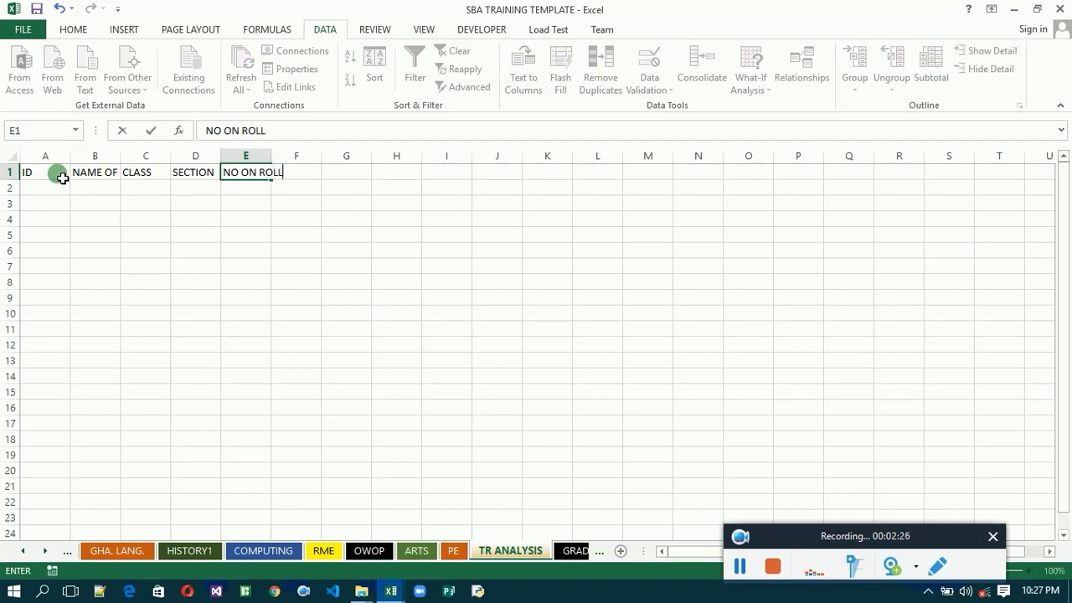
key("Tab")
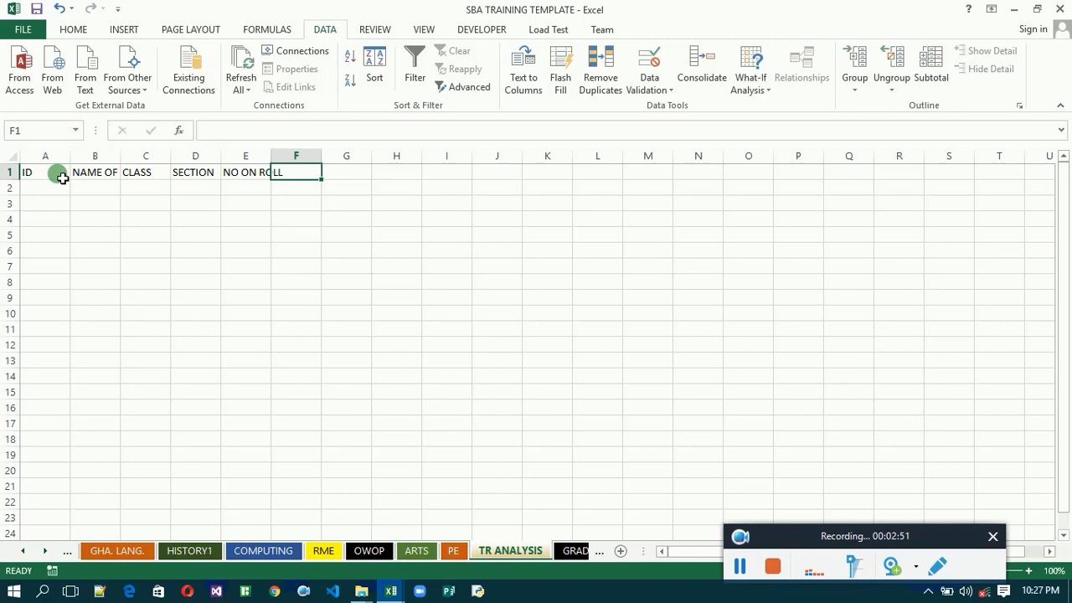
Enter the column headings TERM, ATT. and TOTAL ATT. in cells F1 to H1.
type("TERM")
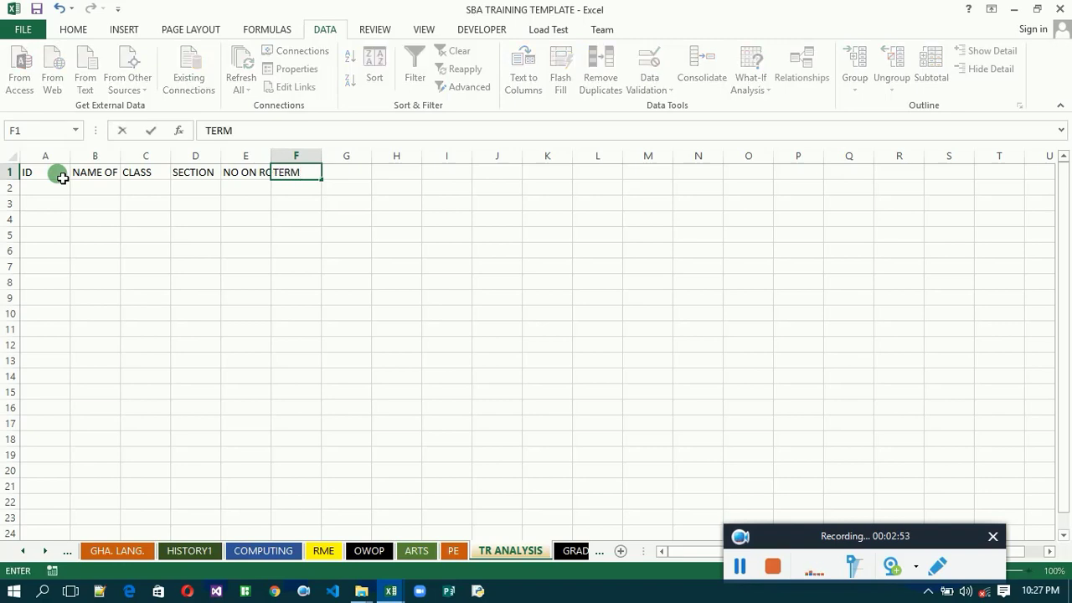
key("Tab")
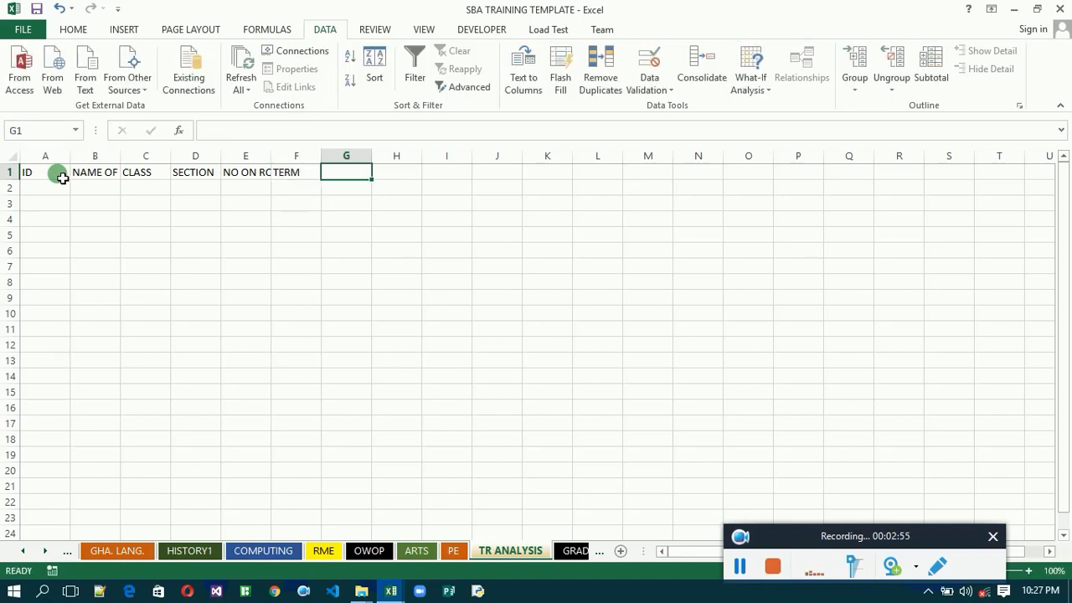
type("A")
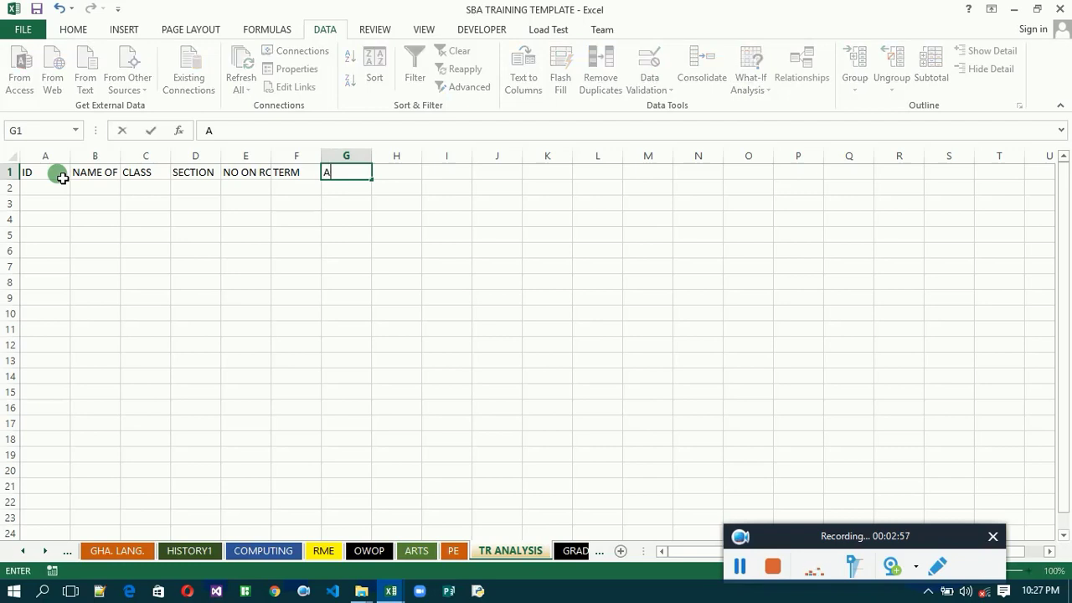
type("TT.")
key("Tab")
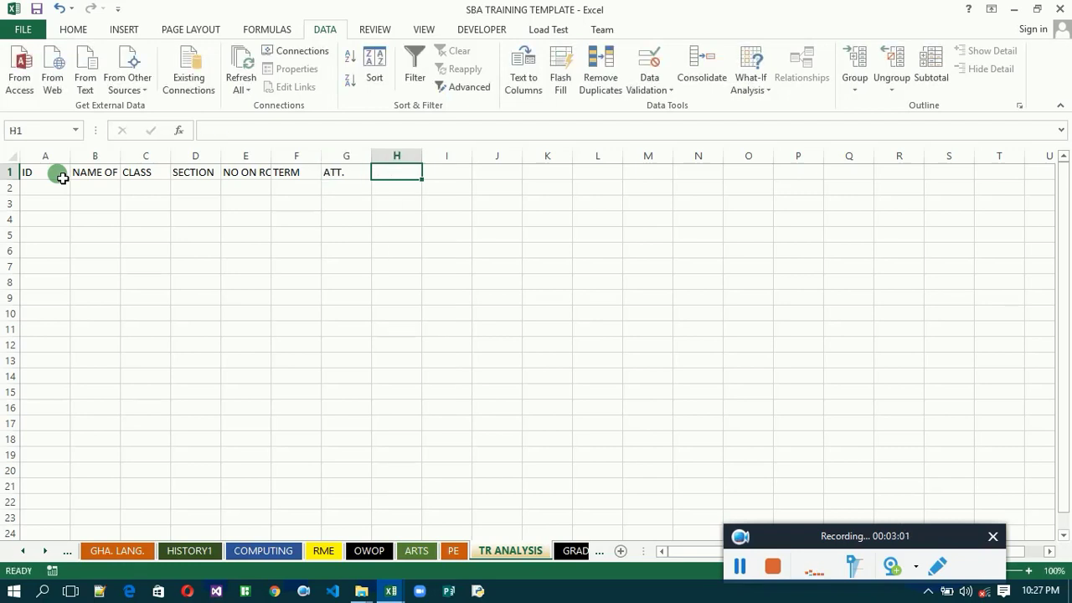
type("TOT")
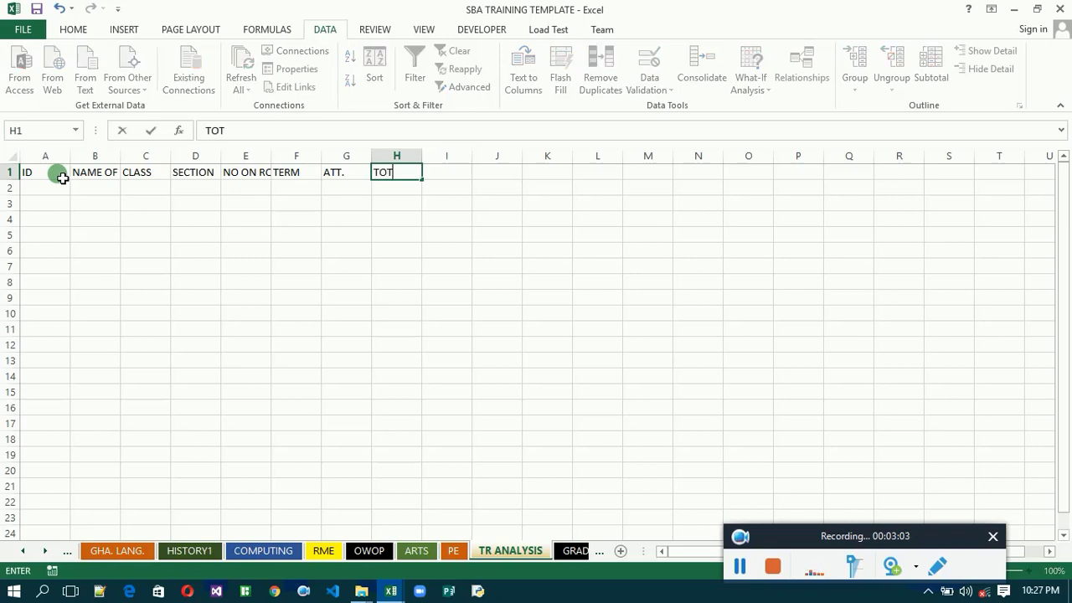
type("AL ATT.")
key("Tab")
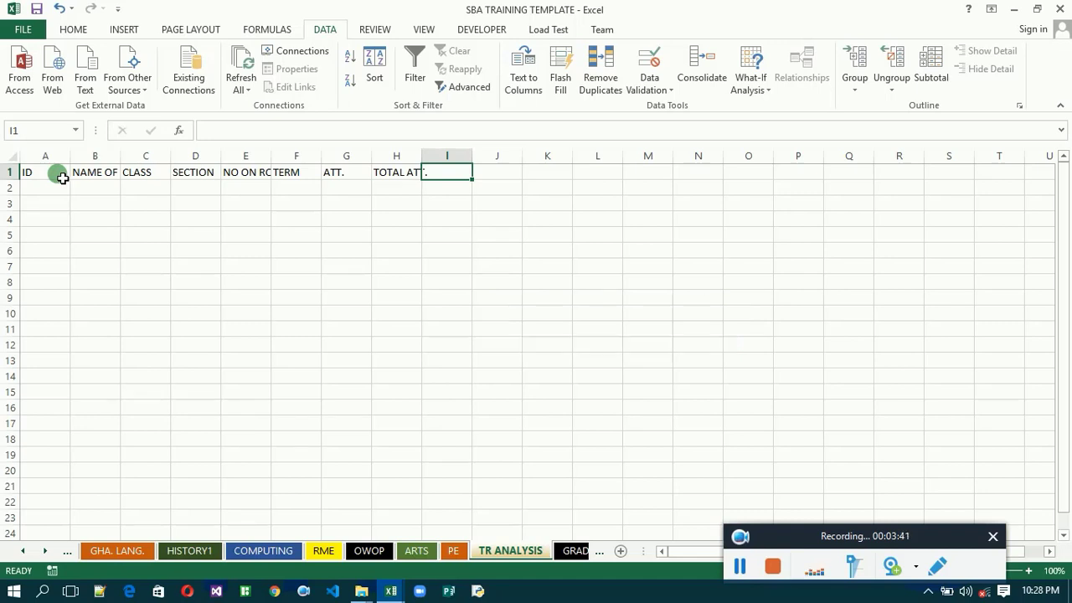
Enter the subject heading ENGLISH in I1 and select cell I2 beneath it.
type("ENG")
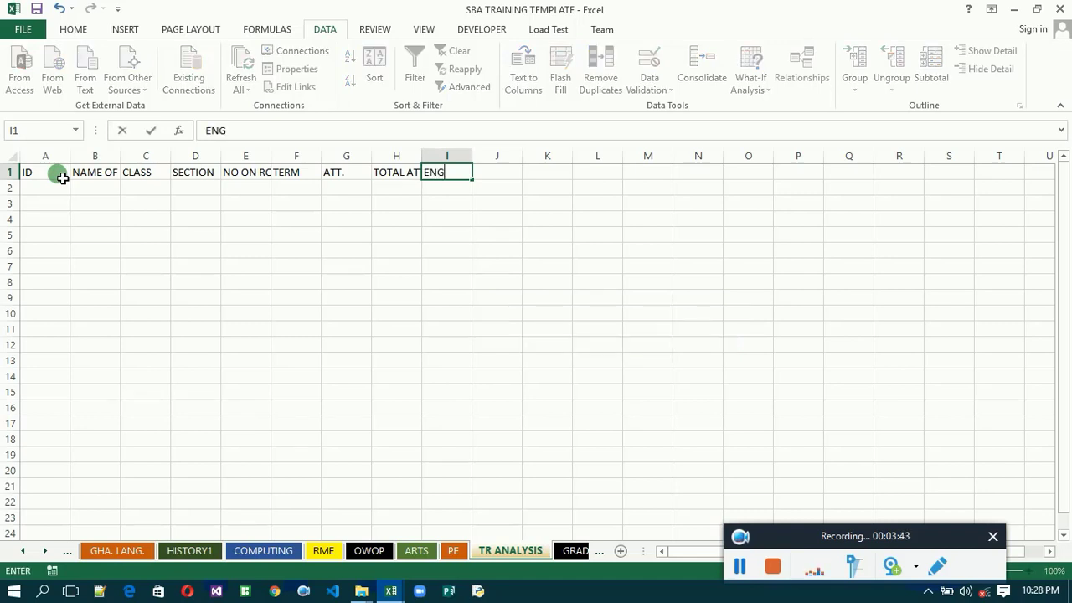
type("LISH")
key("Return")
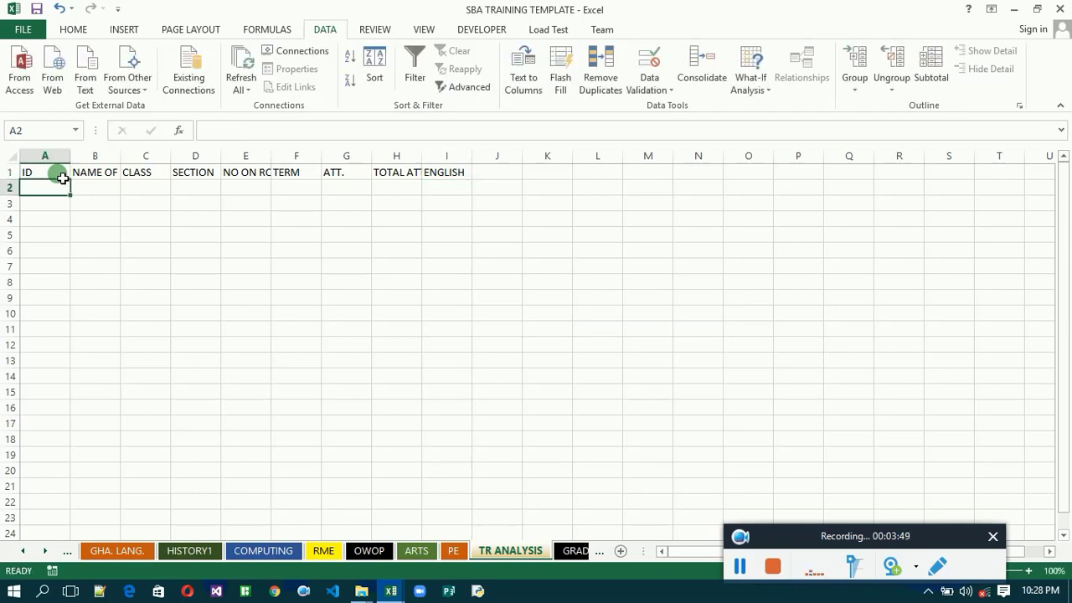
left_click(448, 193)
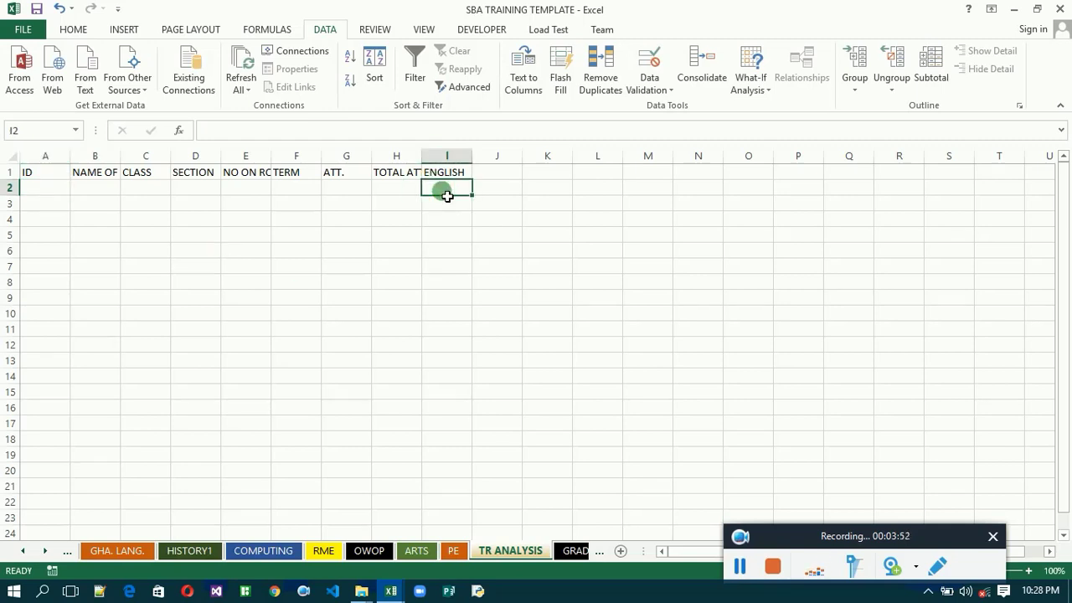
Enter the sub-headings CLASS SCORE in I2 and EXAMS SCORE in J2 beneath ENGLISH.
type("CL")
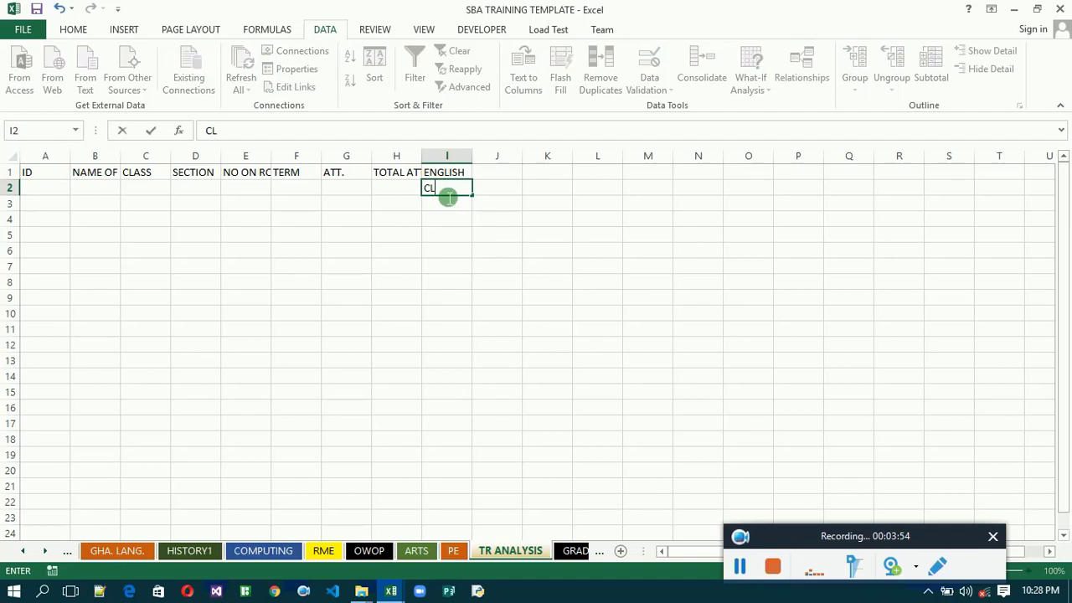
type("ASS SCOR")
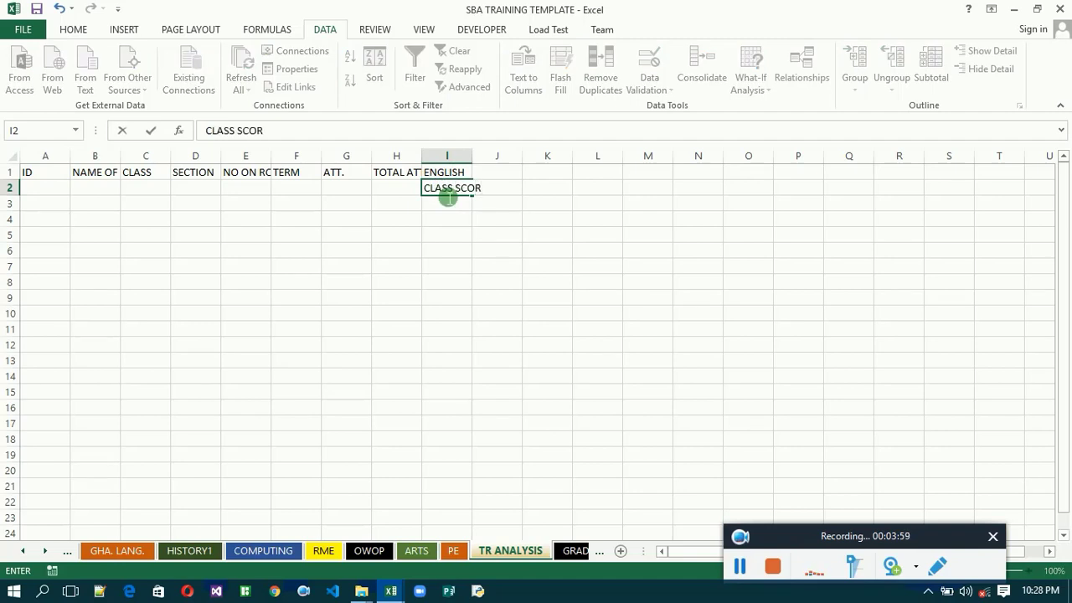
type("E")
key("Tab")
type("EX")
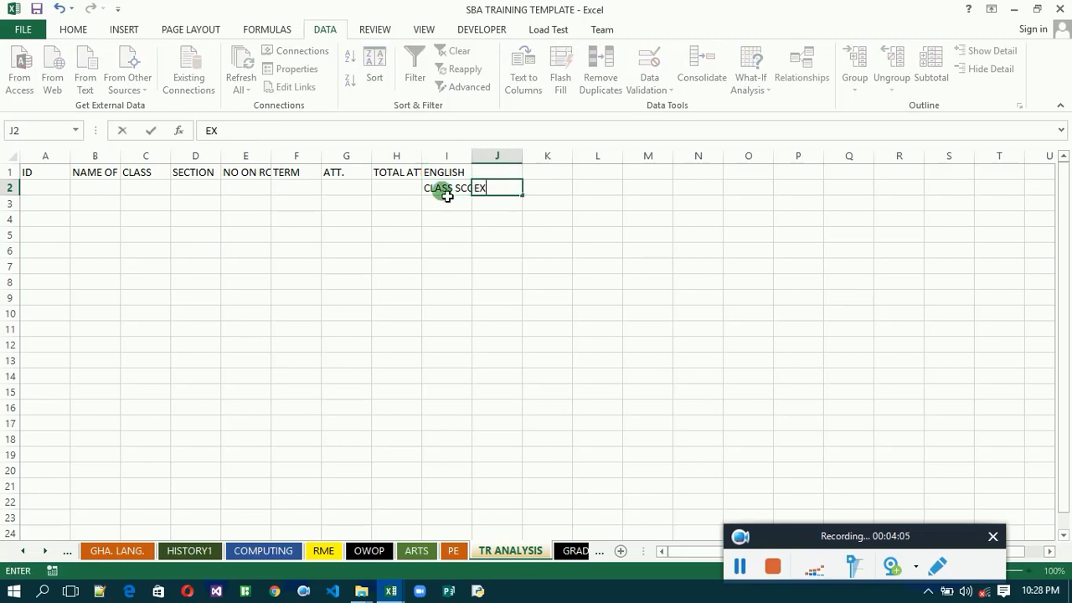
type("AMS SCORE")
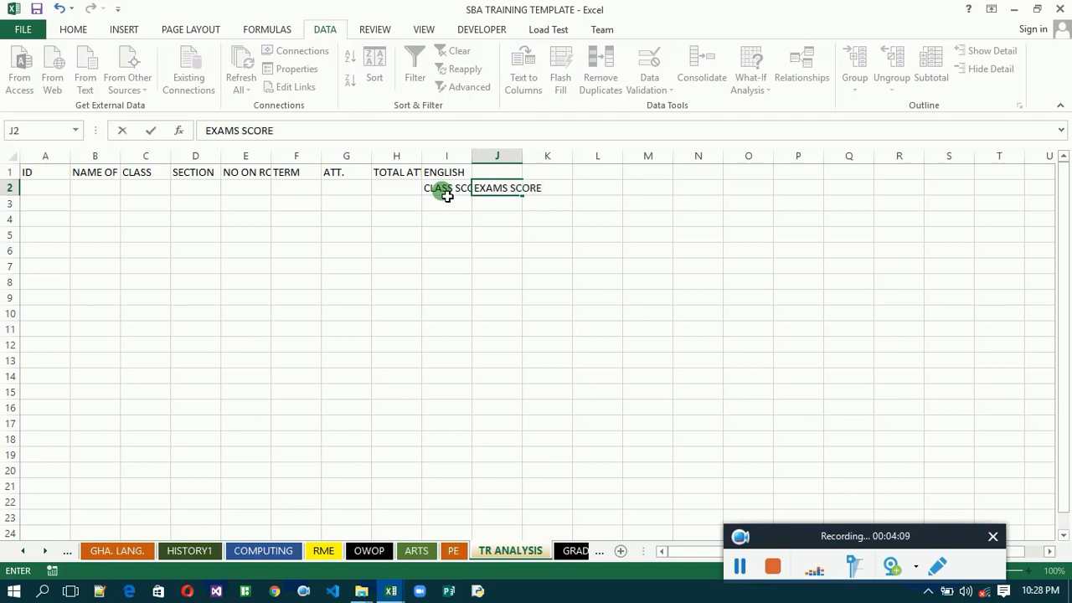
key("Tab")
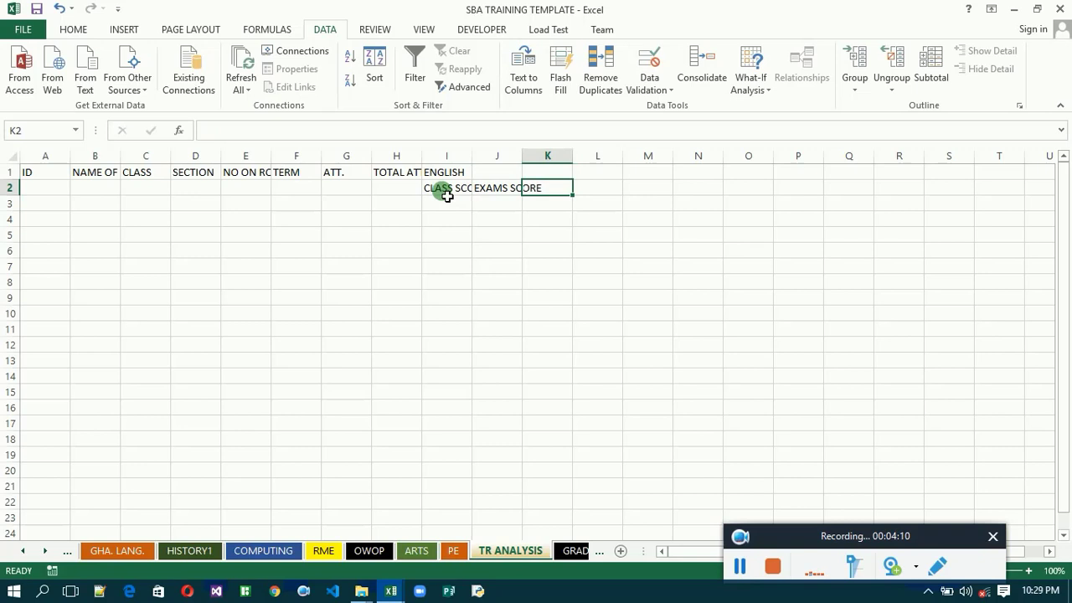
Enter the sub-headings TOTAL SCORE in K2 and POSITION IN SUBJECT in L2.
type("TO")
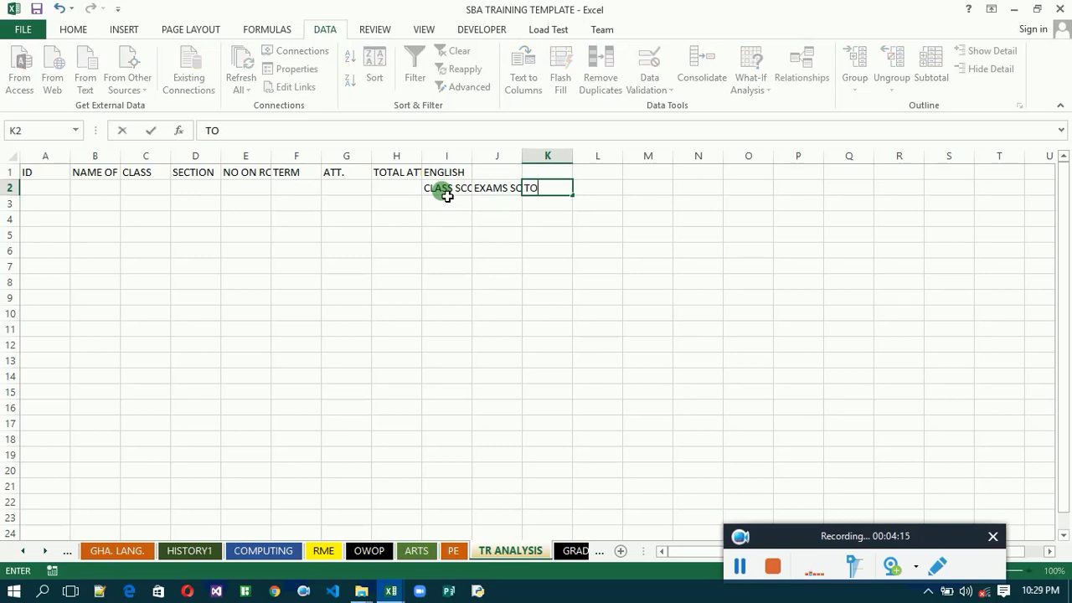
type("TAL SCORE")
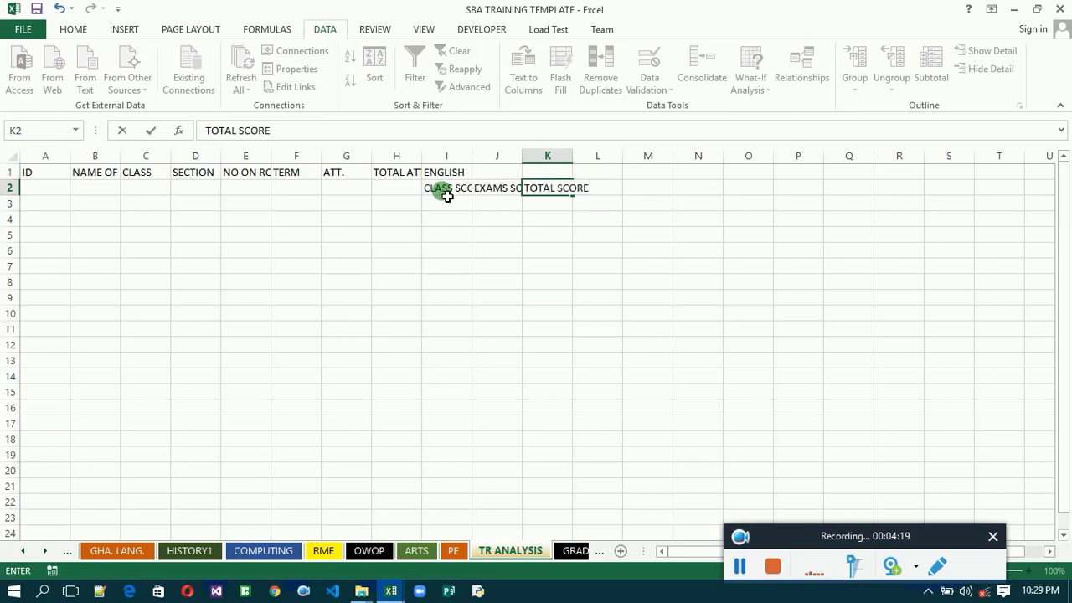
key("Tab")
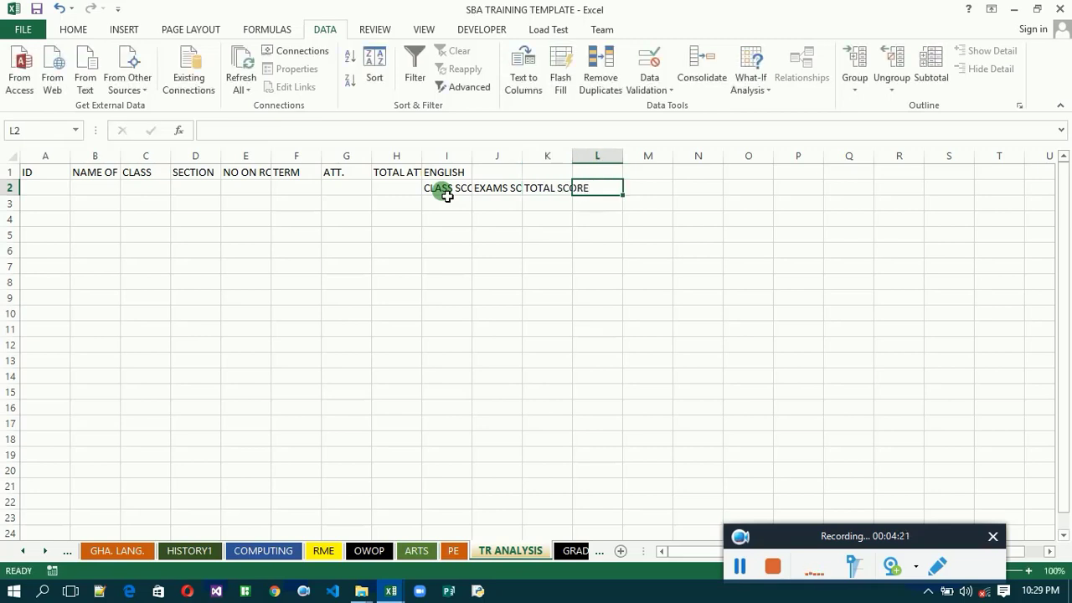
type("POS")
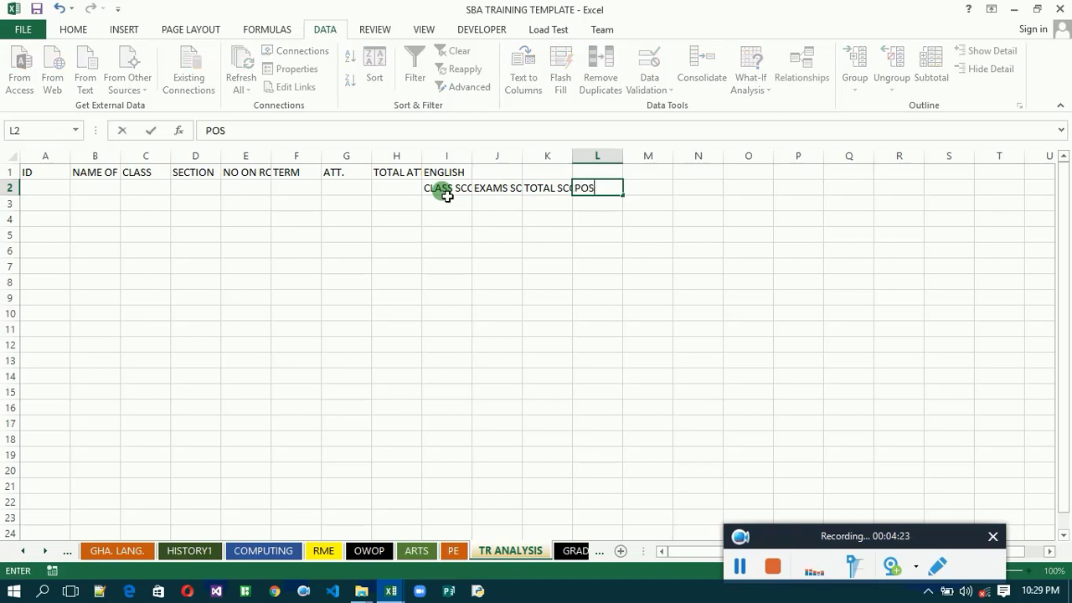
type("ITION IN")
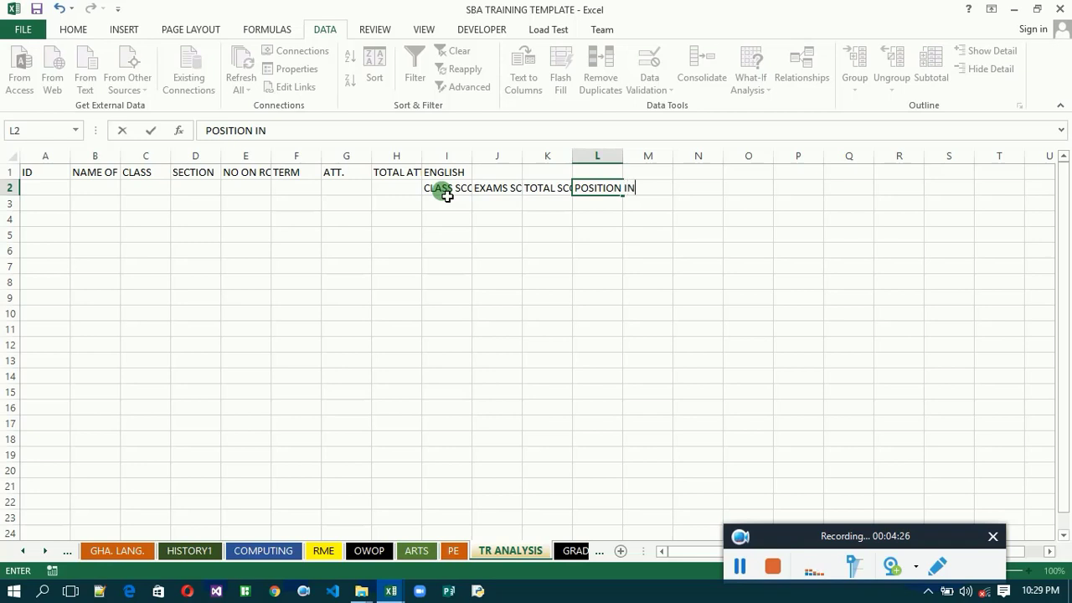
type(" SUBJECT")
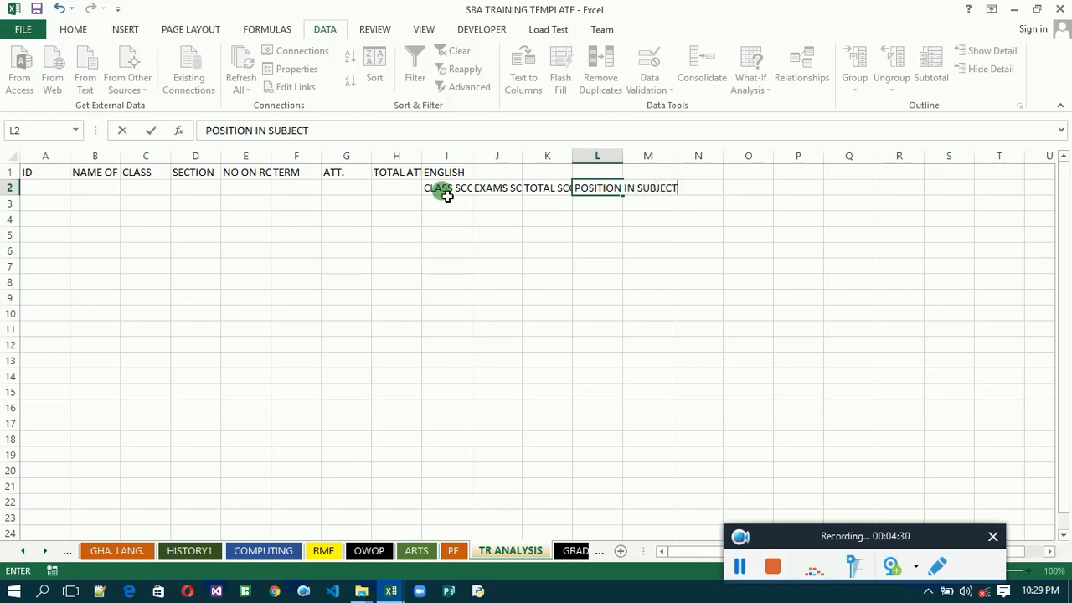
key("Tab")
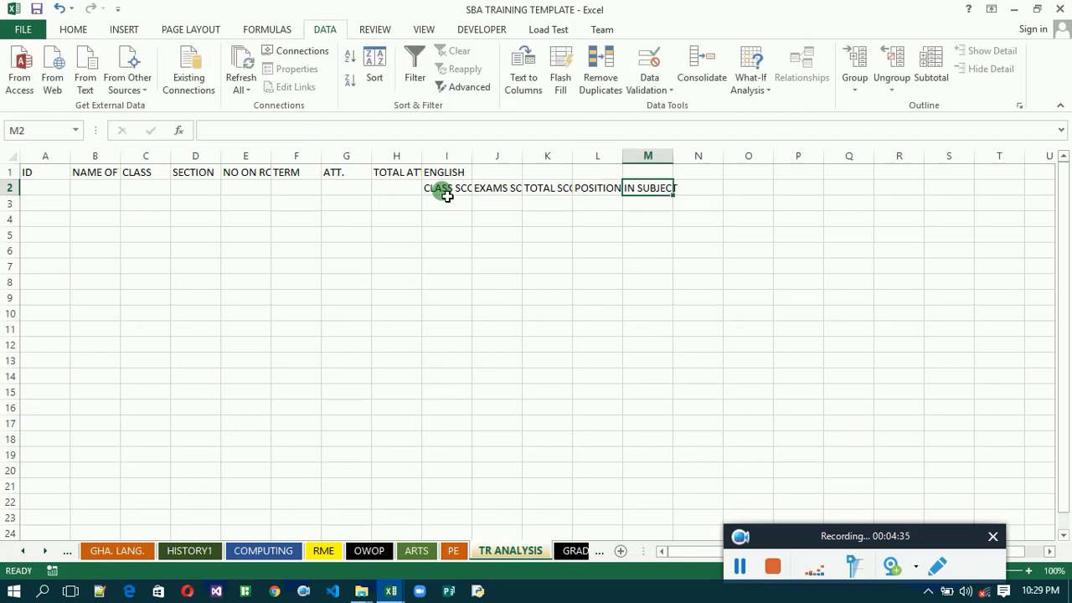
Enter the sub-headings GRADE in M2 and REMARKS in N2.
type("GRADE")
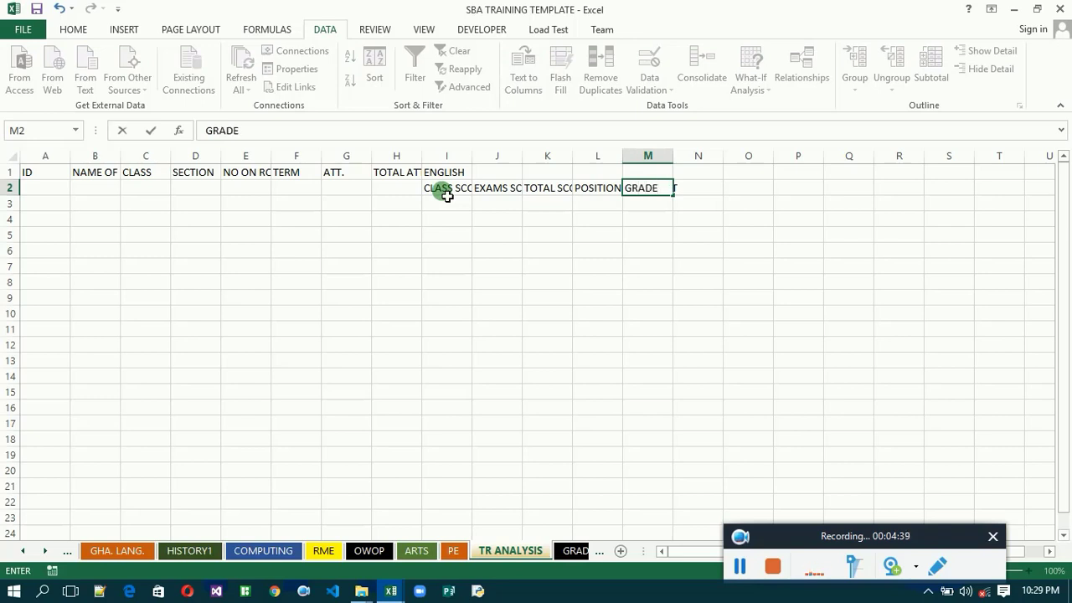
key("Tab")
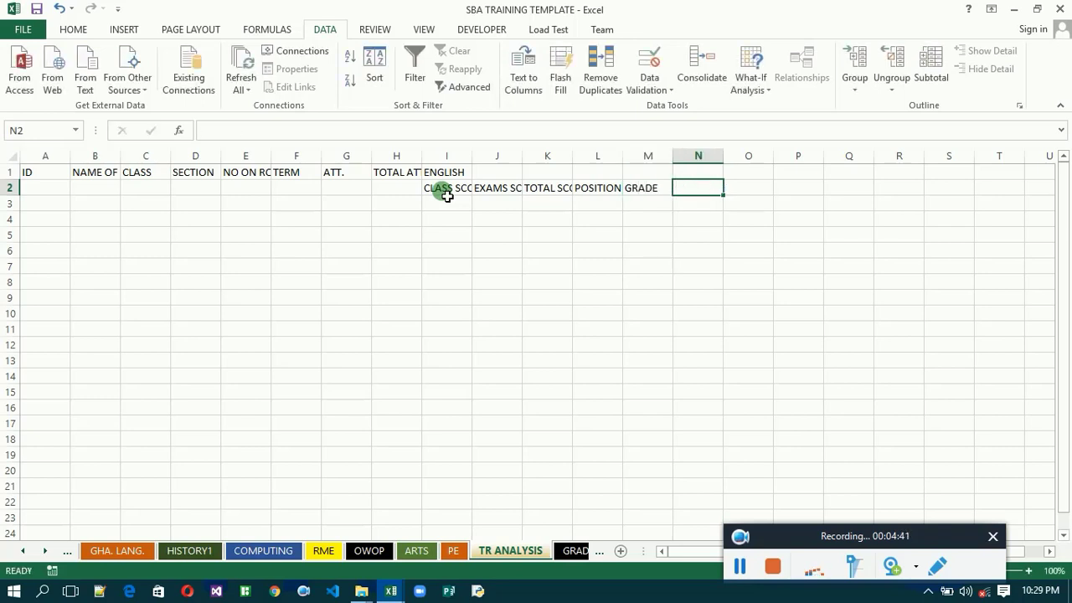
type("REMARKS")
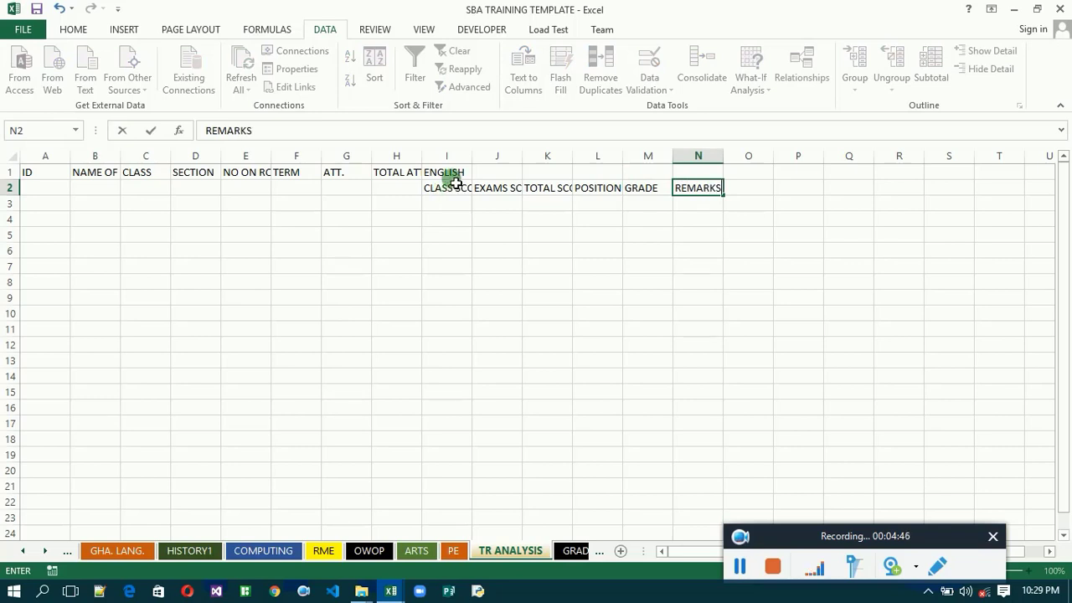
left_click(453, 174)
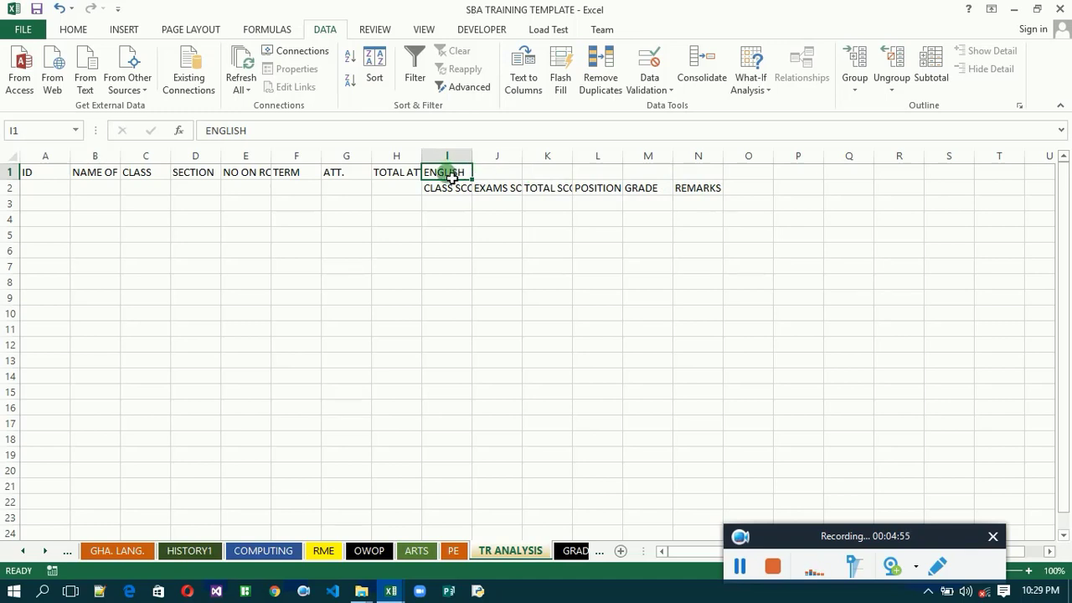
left_click_drag(452, 177, 705, 192)
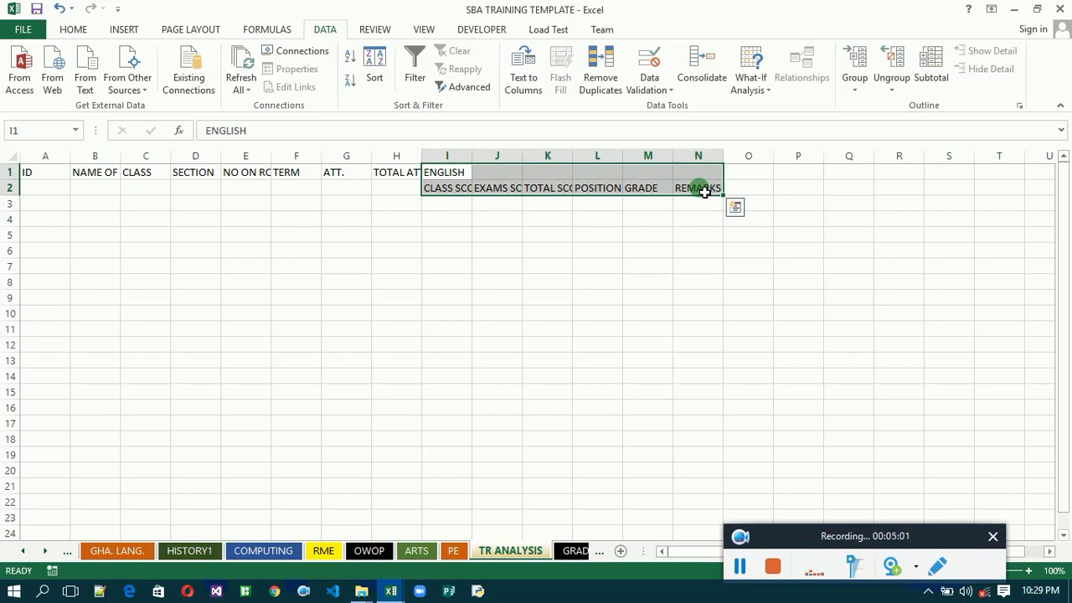
key("ctrl+q")
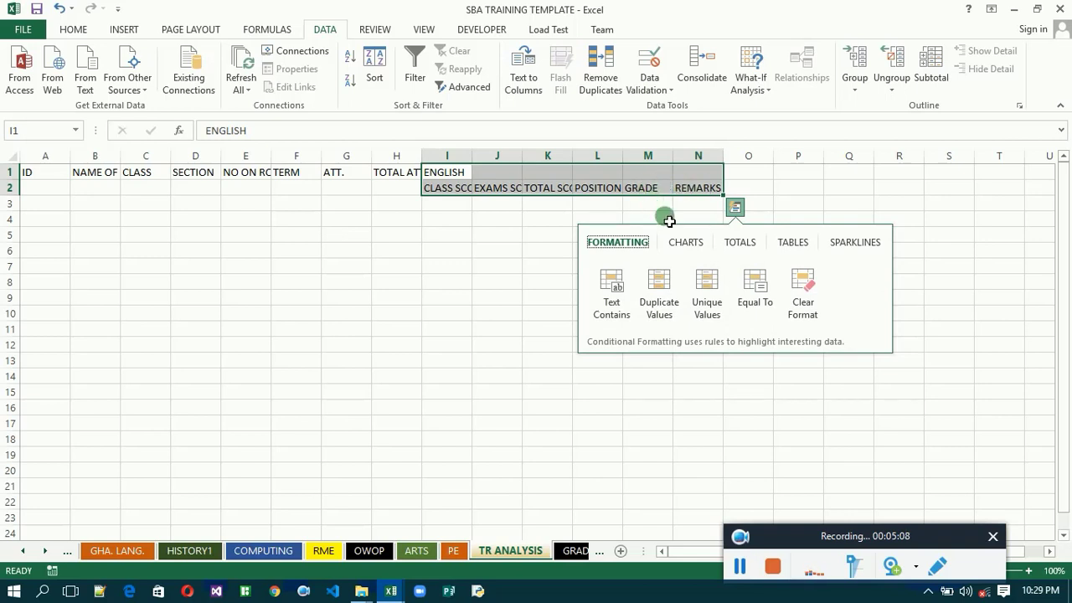
left_click(621, 242)
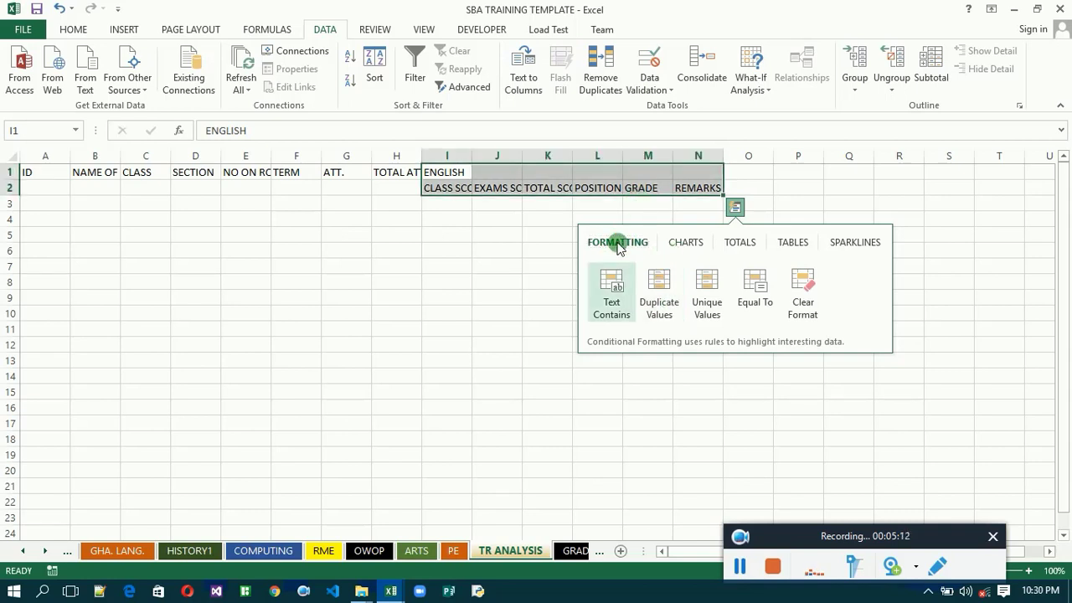
left_click(620, 309)
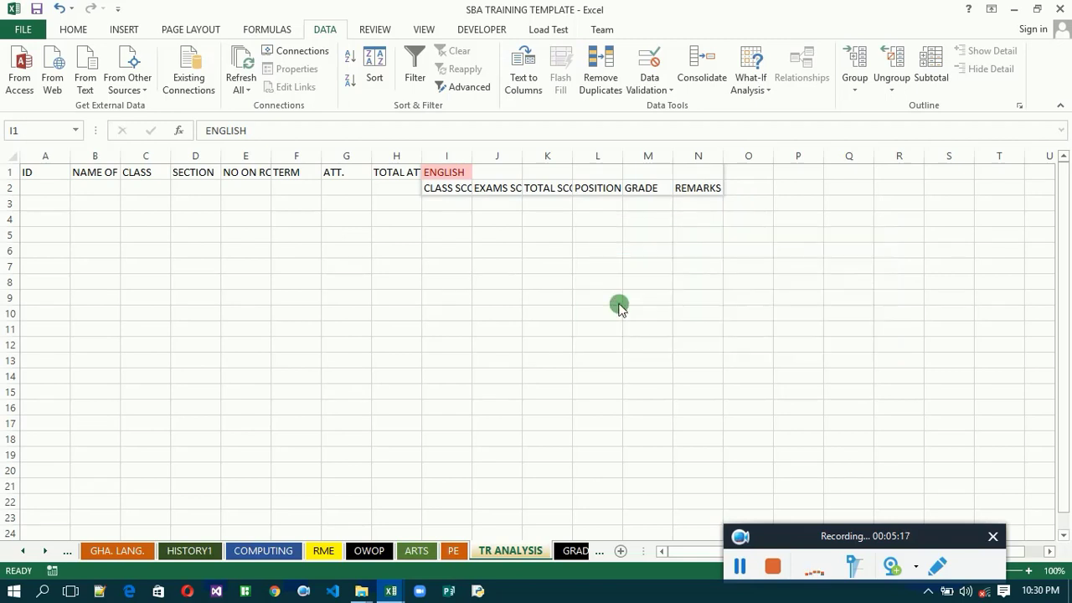
left_click(640, 259)
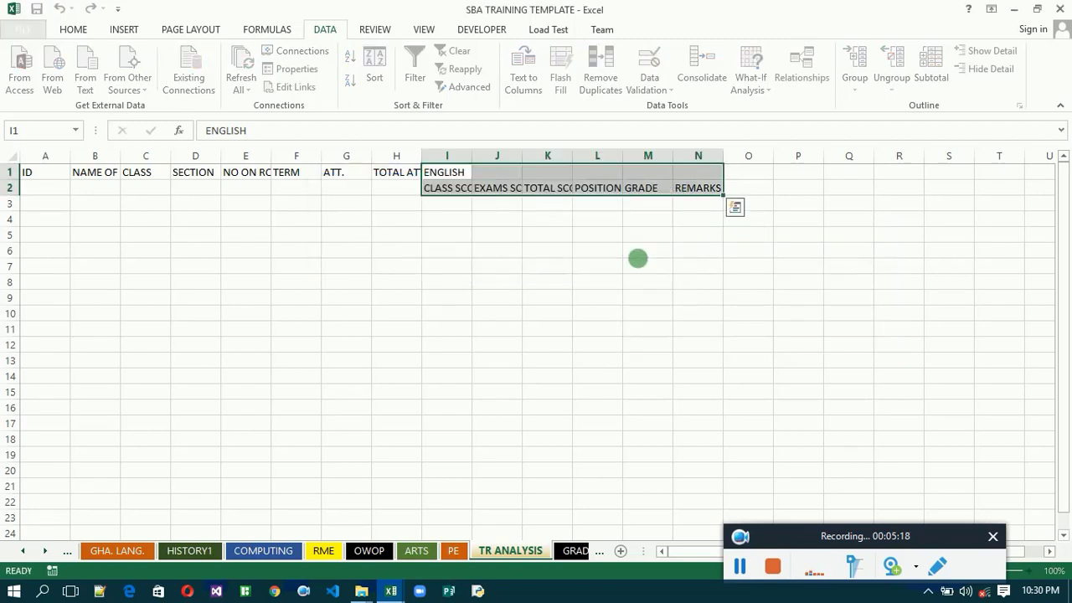
left_click(650, 219)
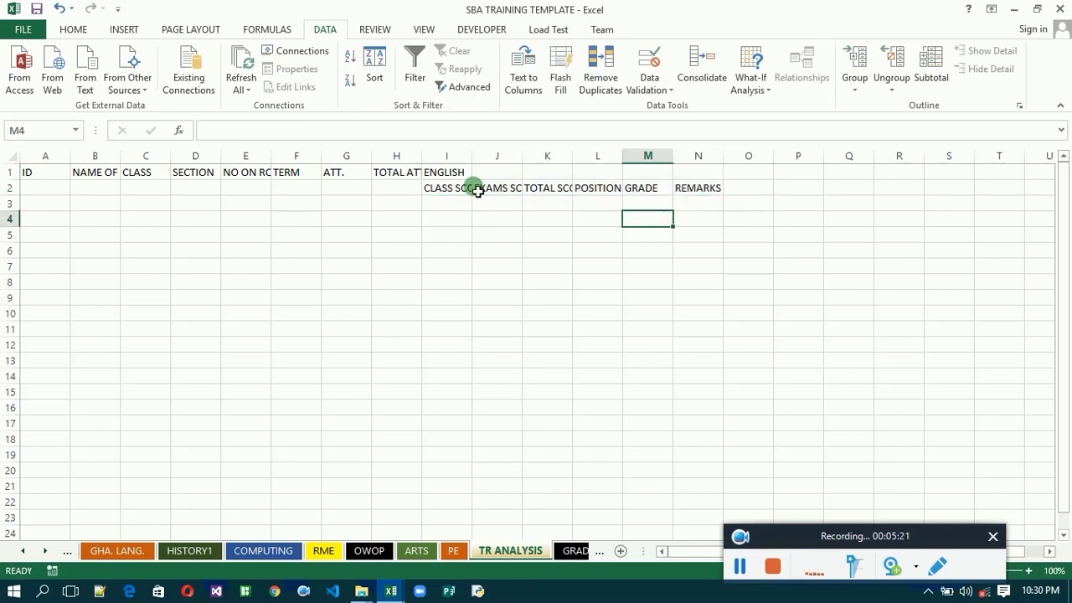
left_click(453, 192)
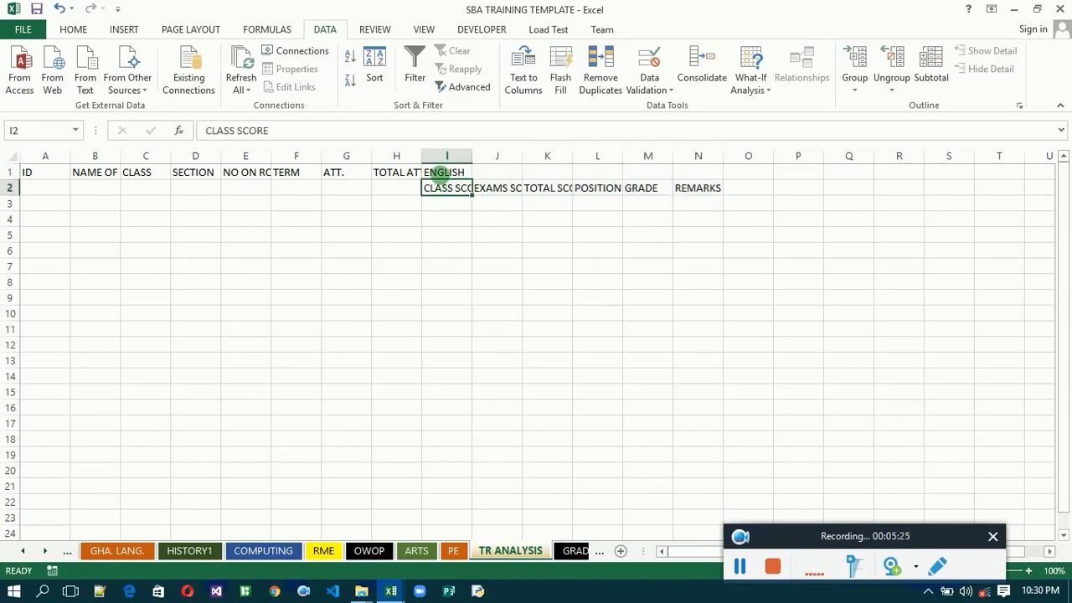
left_click(444, 176)
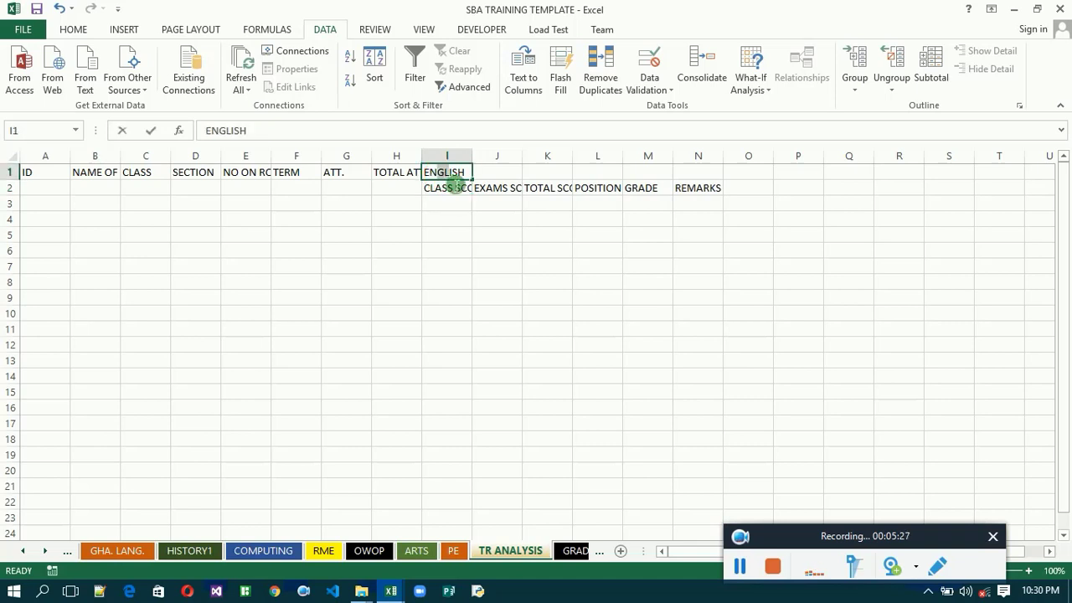
double_click(449, 173)
left_click(452, 188)
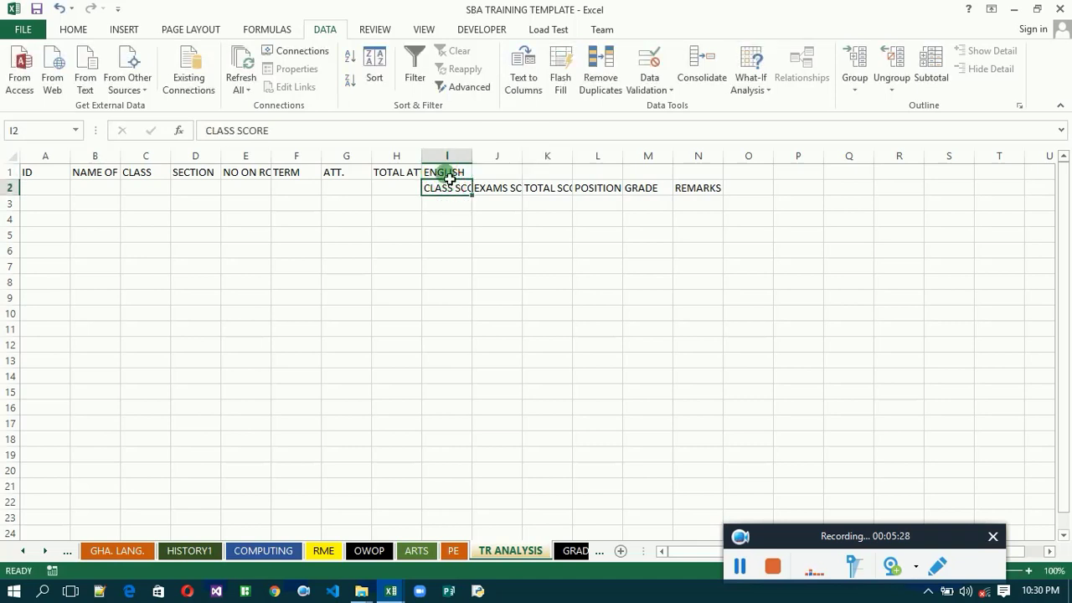
Copy the ENGLISH heading block I1:N2 and paste it at O1 and U1.
left_click_drag(450, 178, 718, 189)
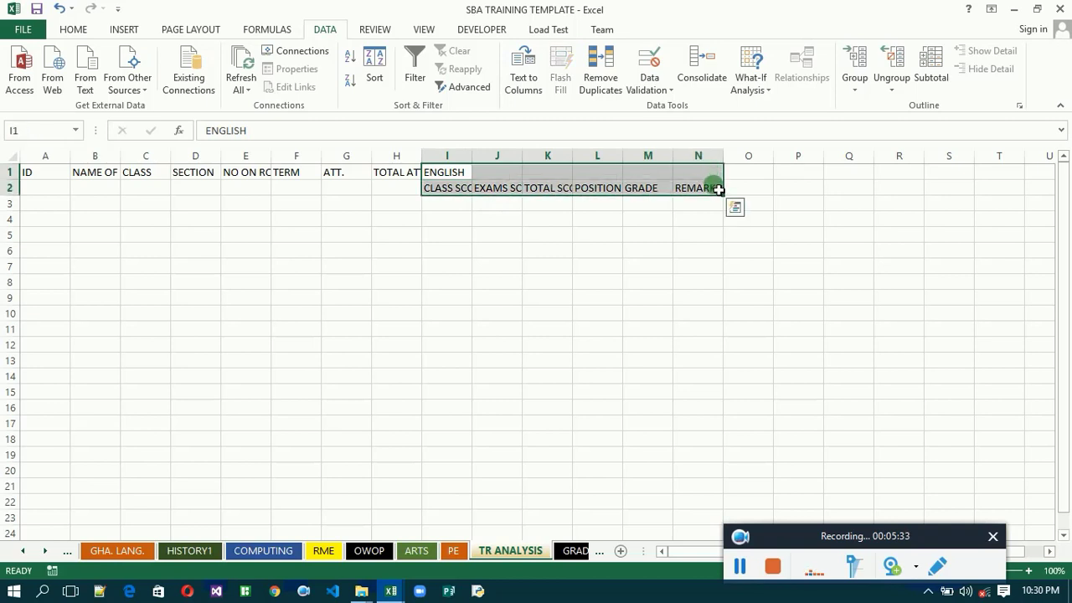
key("ctrl+c")
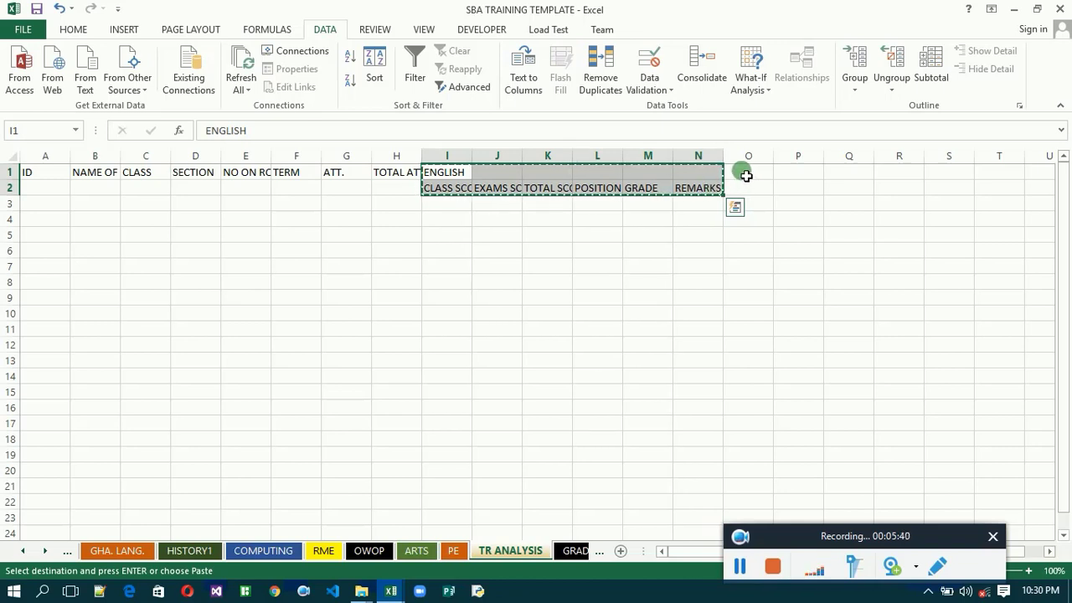
left_click(746, 175)
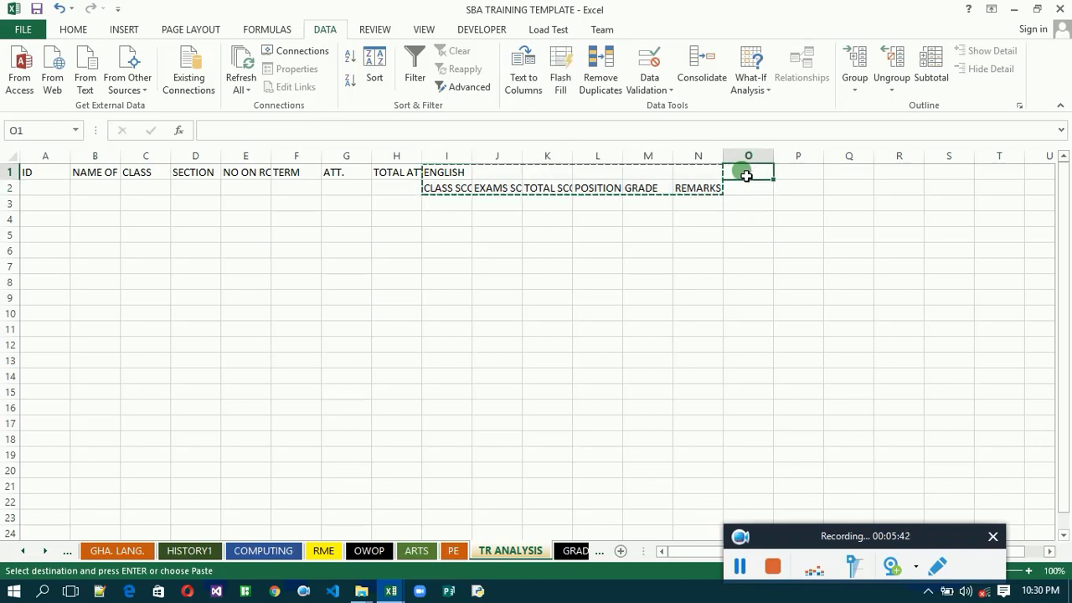
key("ctrl+v")
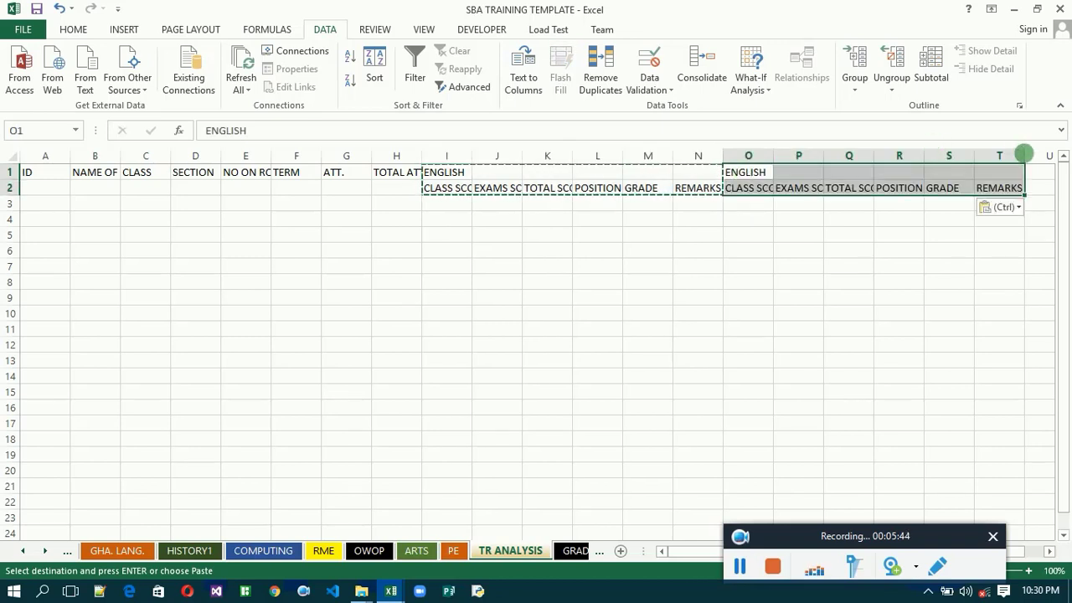
left_click(1046, 173)
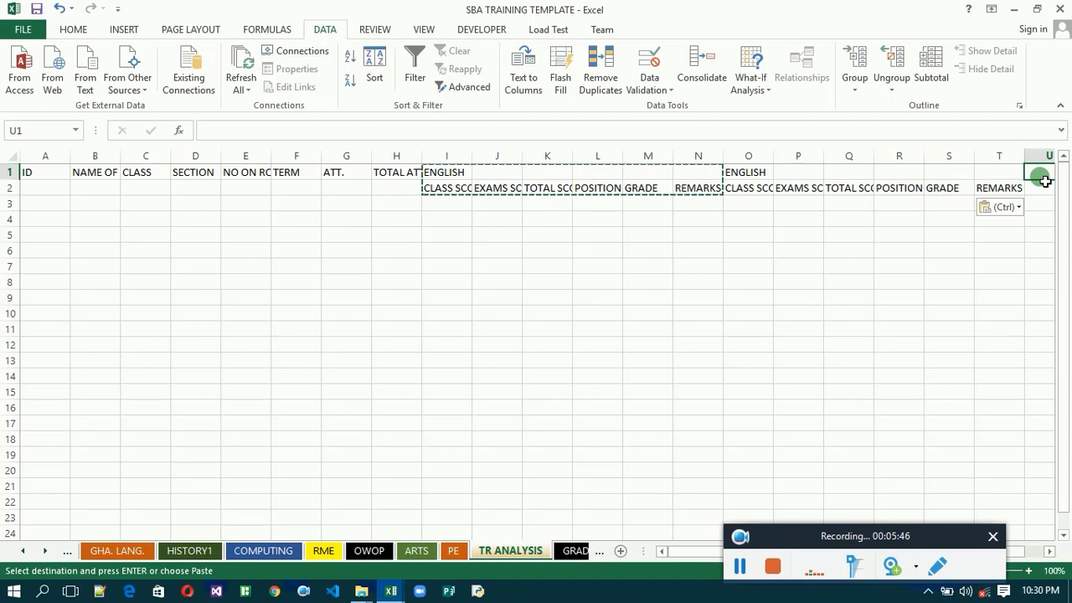
key("ctrl+v")
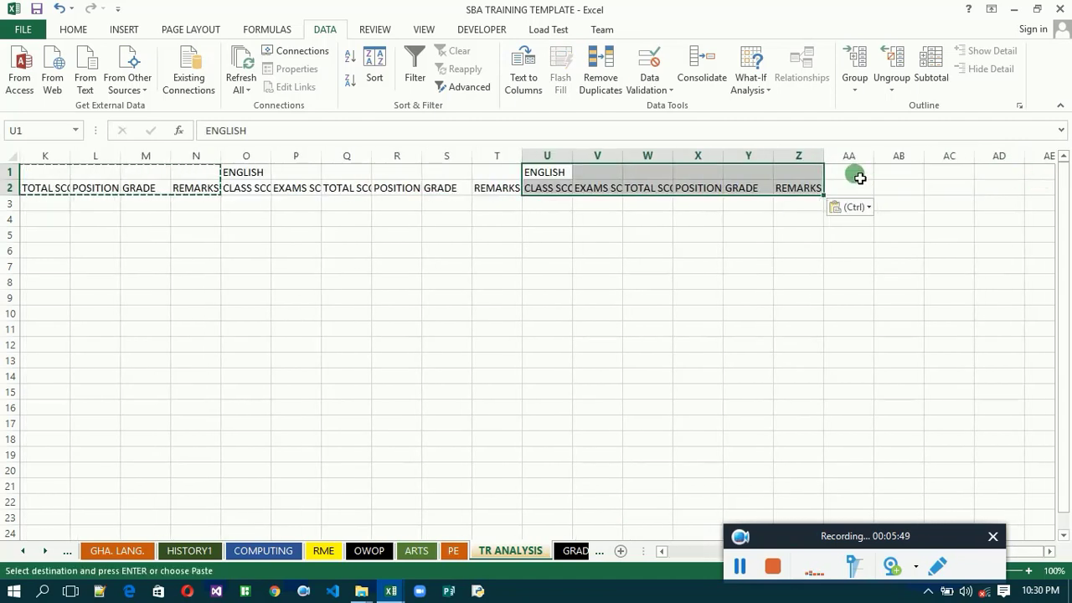
Paste the copied ENGLISH heading block again at AA1 and AG1.
left_click(860, 178)
key("ctrl+v")
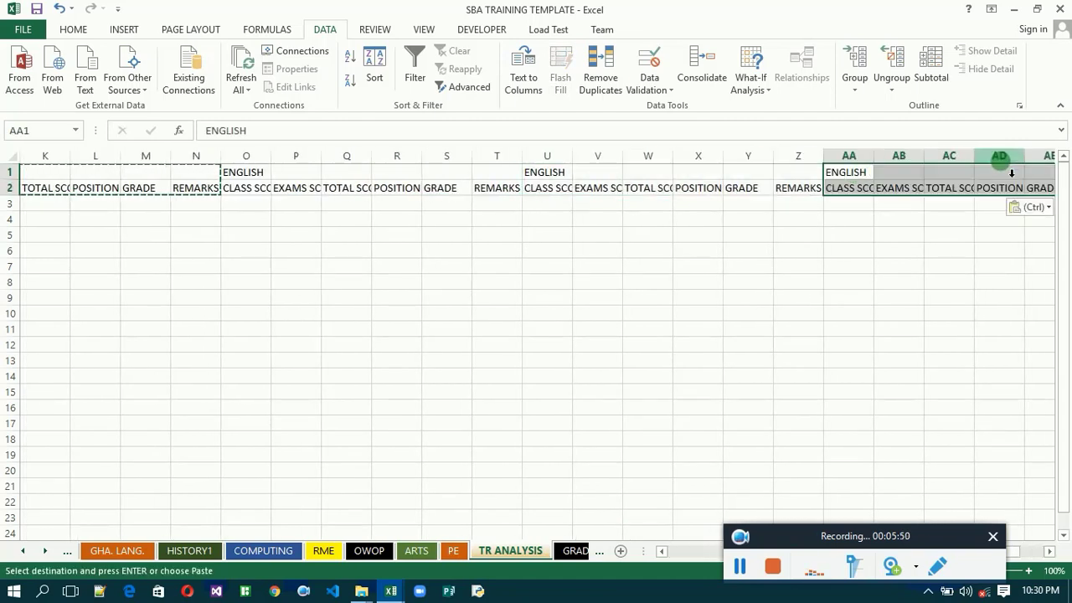
left_click(1045, 551)
left_click(1049, 552)
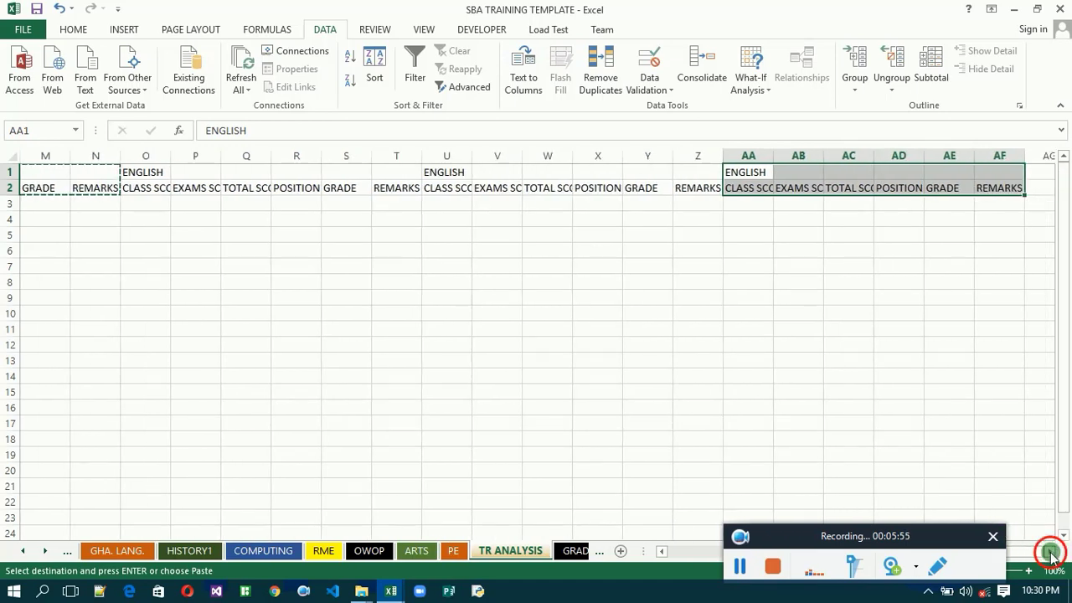
left_click(1051, 553)
left_click(1002, 178)
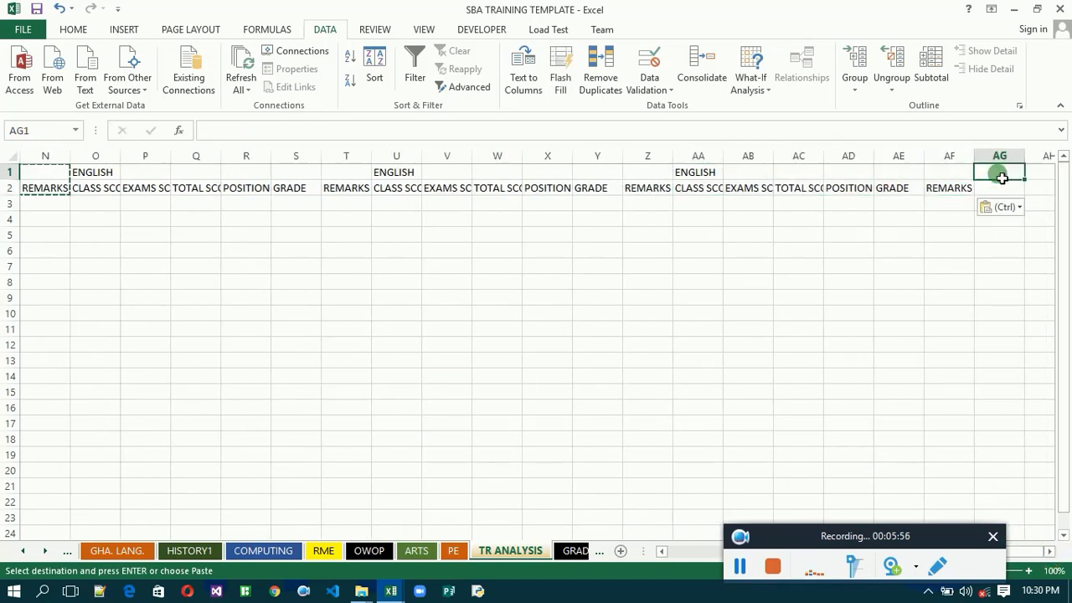
key("ctrl+v")
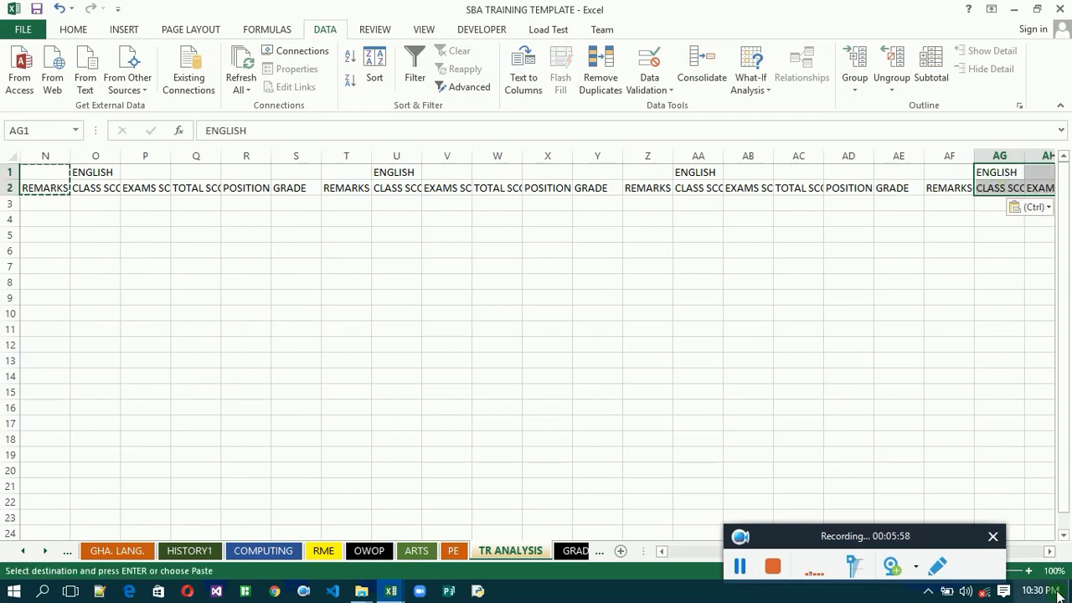
Paste the copied ENGLISH heading block at AM1 and AS1.
left_click(1049, 553)
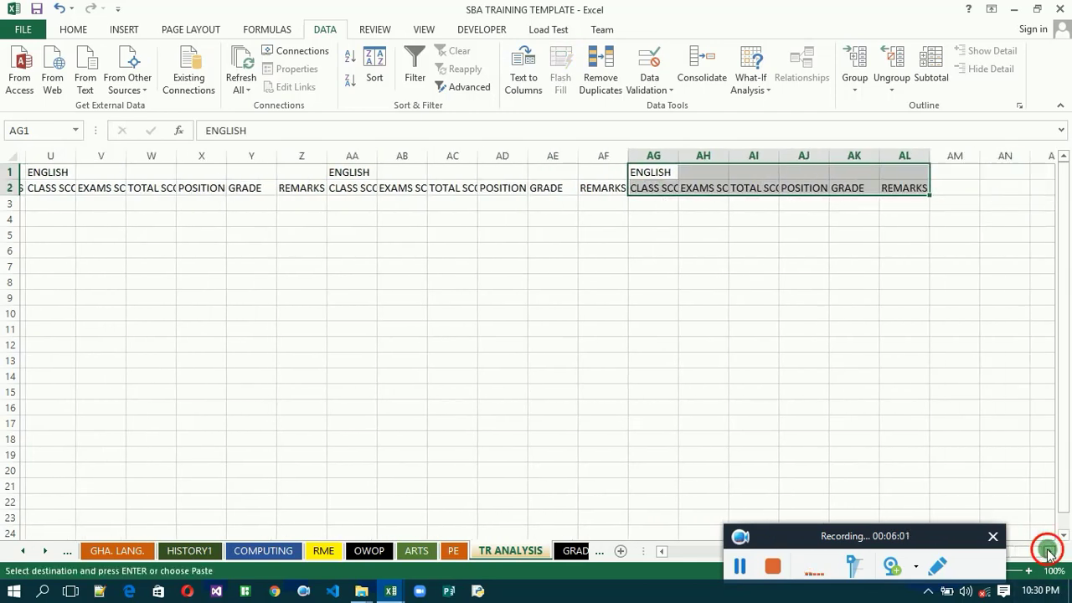
left_click(744, 178)
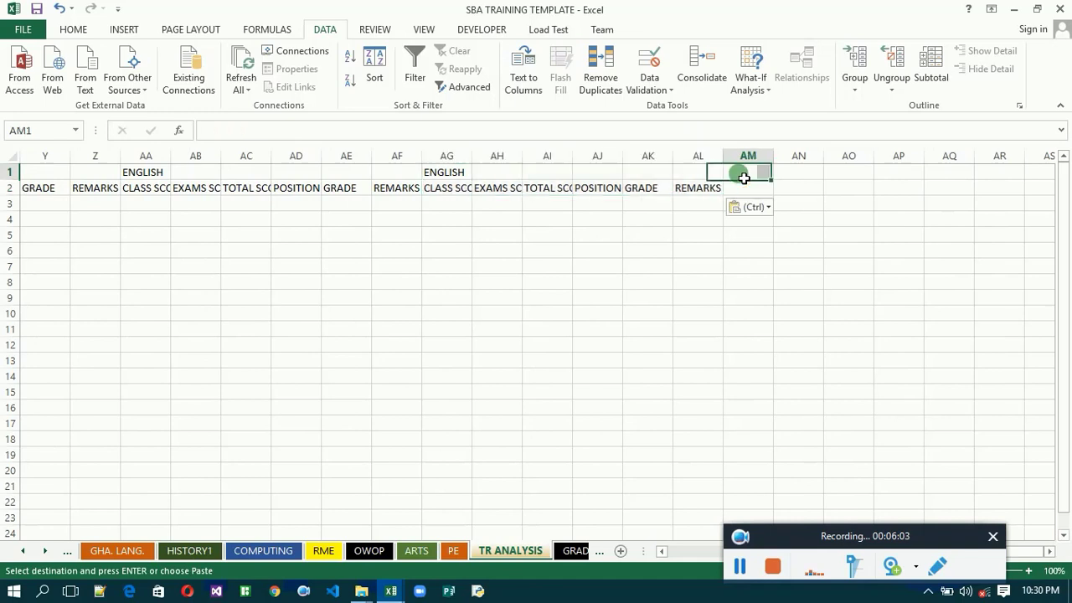
key("ctrl+v")
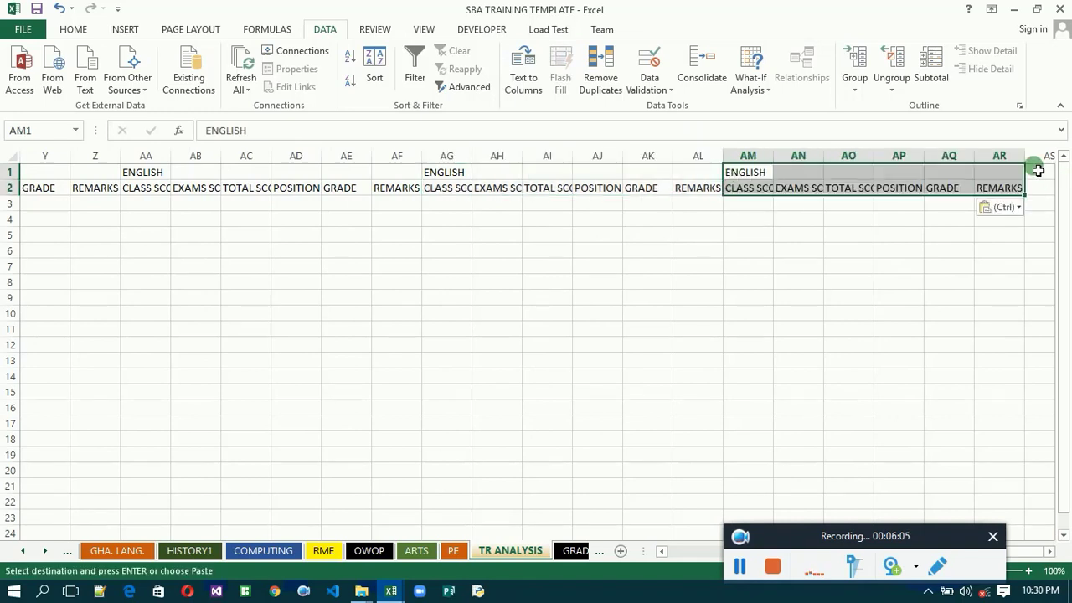
left_click(1041, 176)
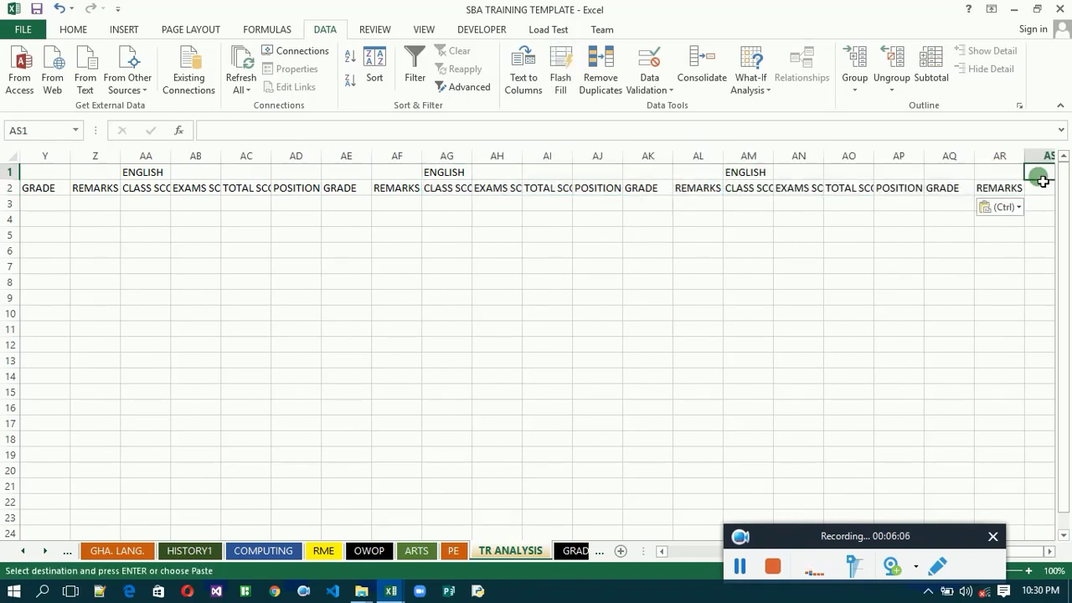
key("ctrl+v")
Continue the row of subject blocks by pasting the copied ENGLISH headings at AY1, BE1 and BK1.
left_click(867, 174)
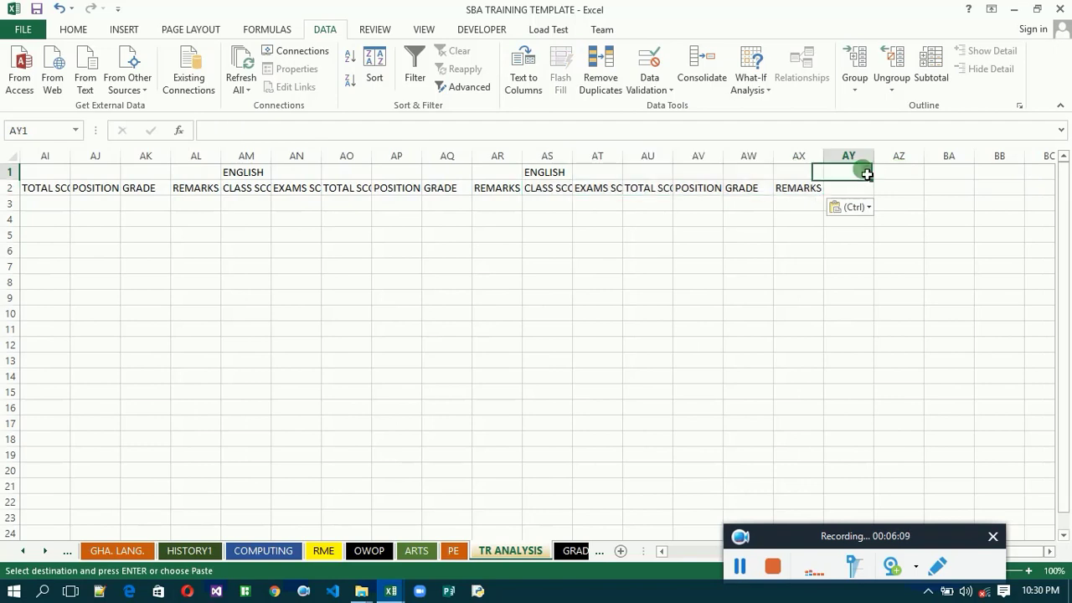
key("ctrl+v")
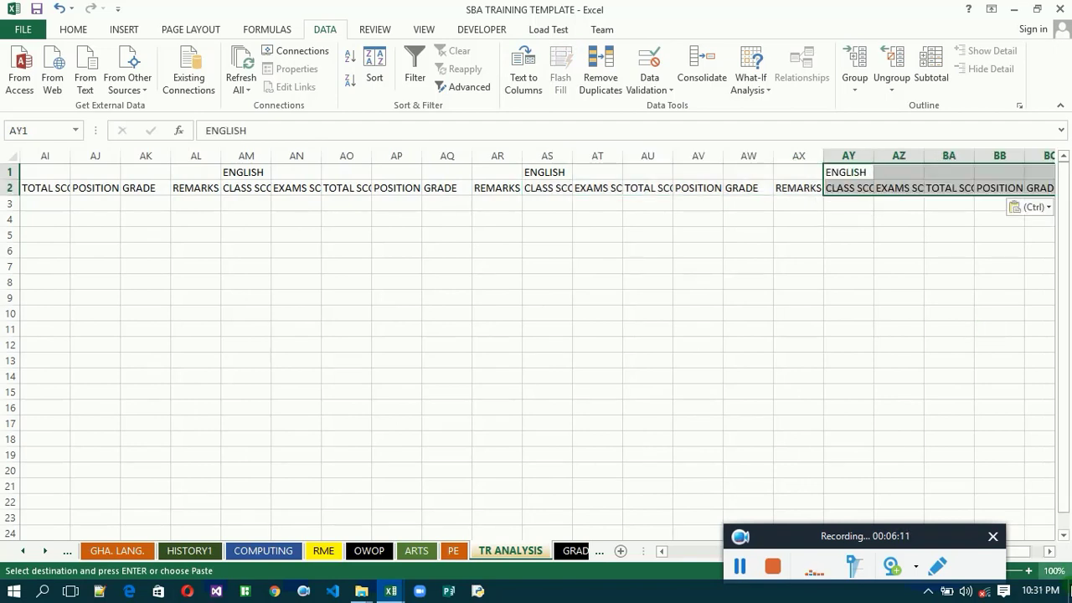
left_click(1049, 551)
left_click(1049, 551)
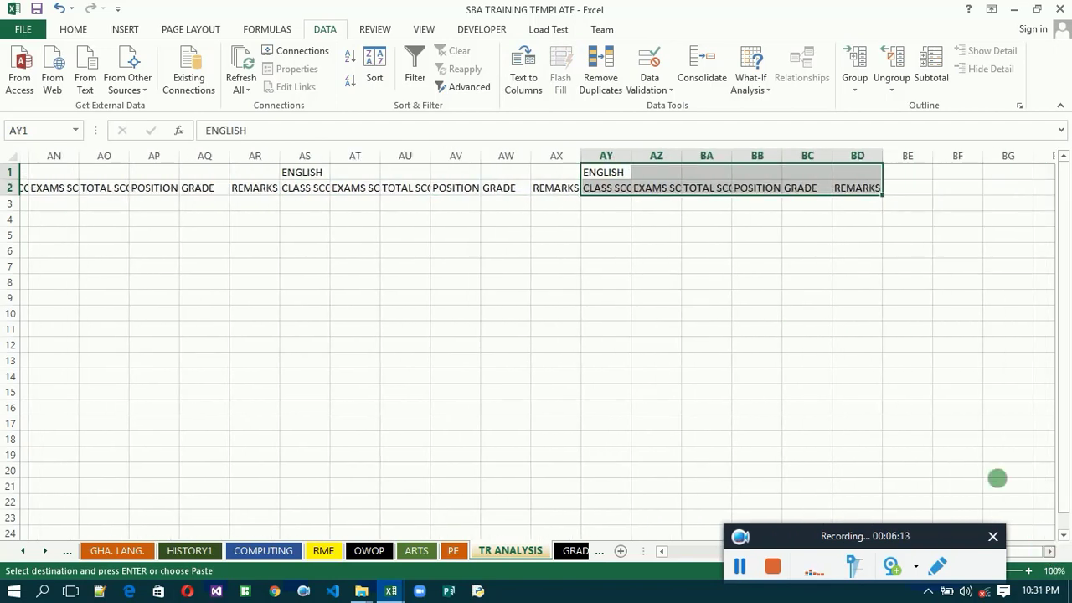
left_click(895, 179)
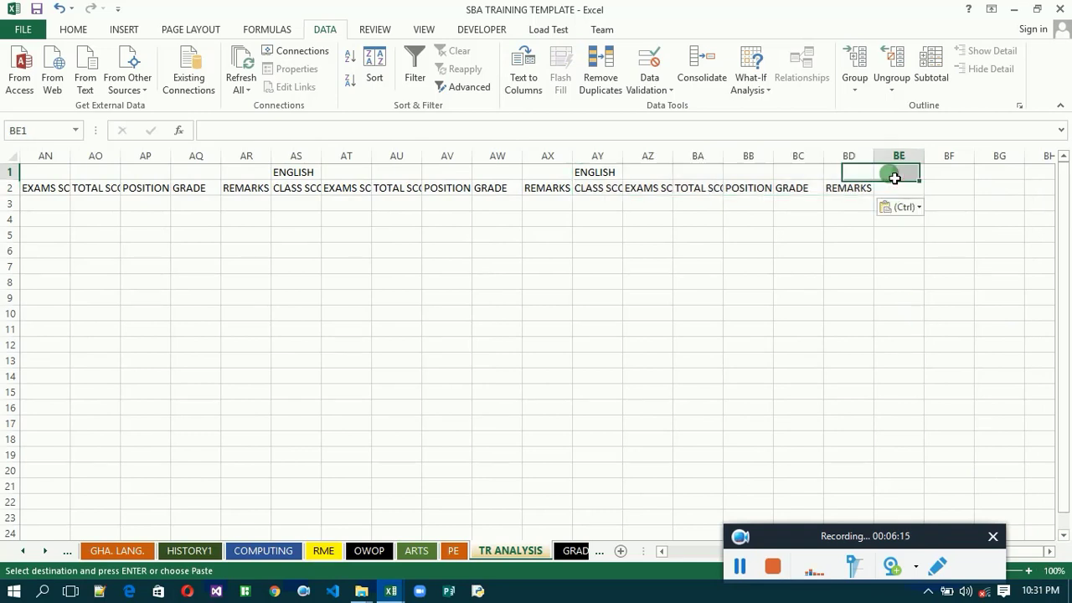
key("ctrl+v")
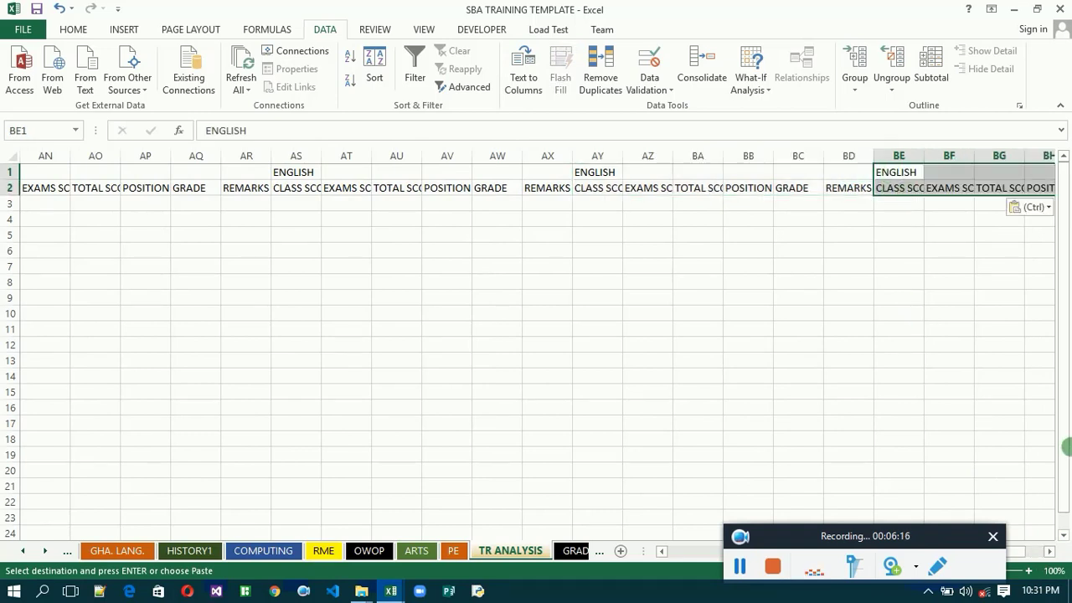
left_click(1049, 552)
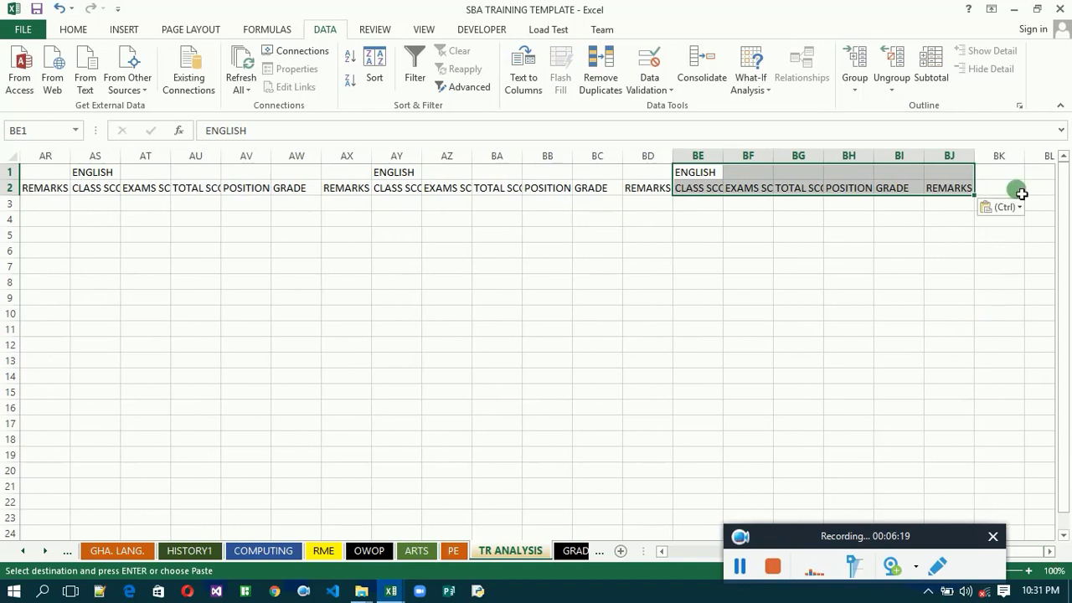
left_click(1009, 176)
key("ctrl+v")
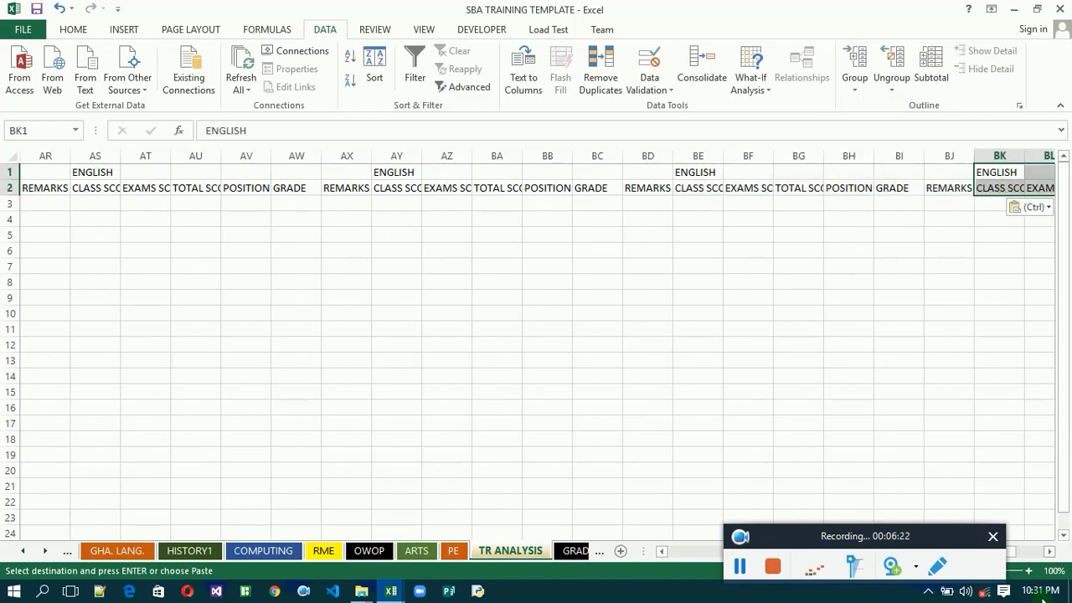
Enter the heading GRAND TOTAL SCORE in BQ1, directly after the last subject block.
left_click_drag(1053, 556, 1053, 556)
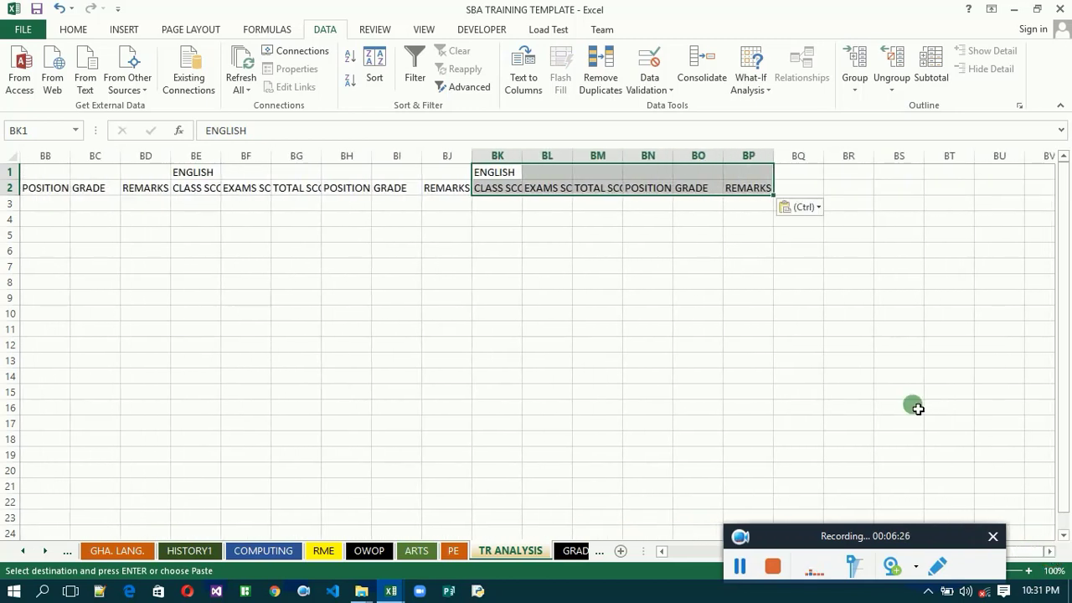
left_click(791, 175)
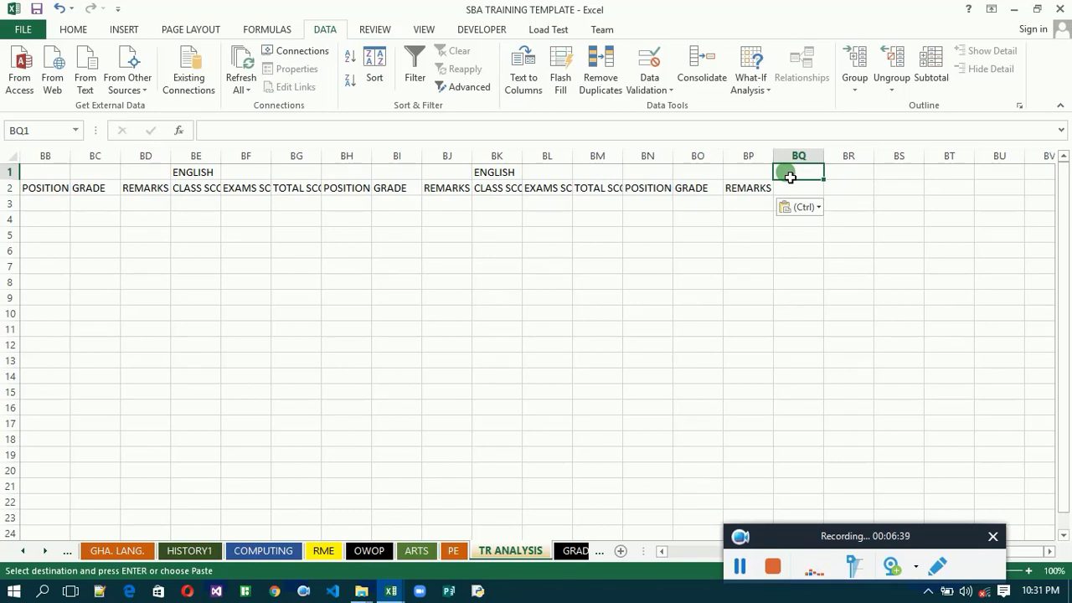
type("GRA")
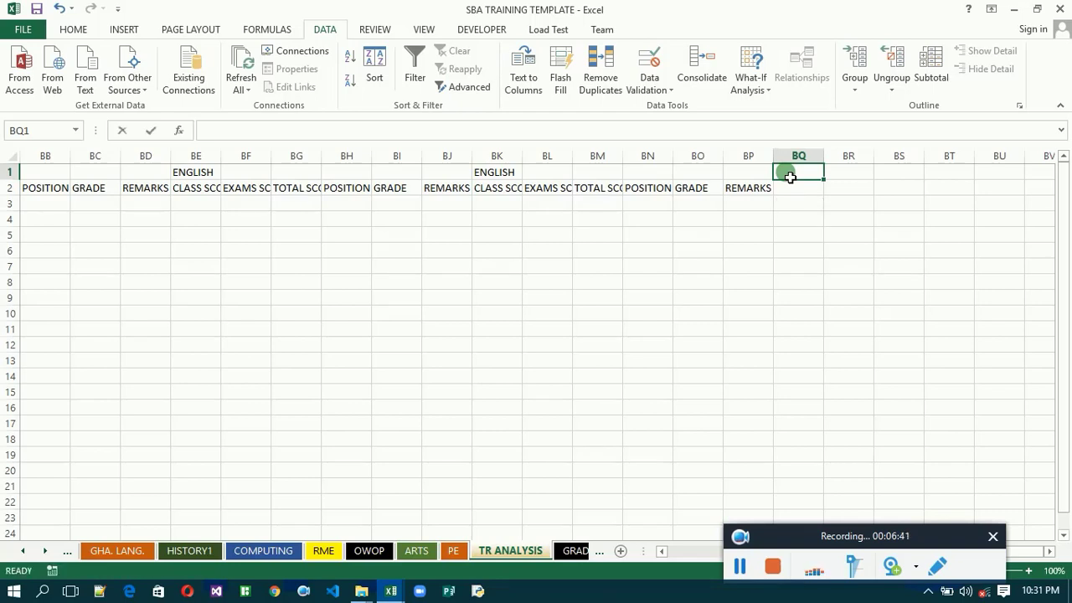
type("N")
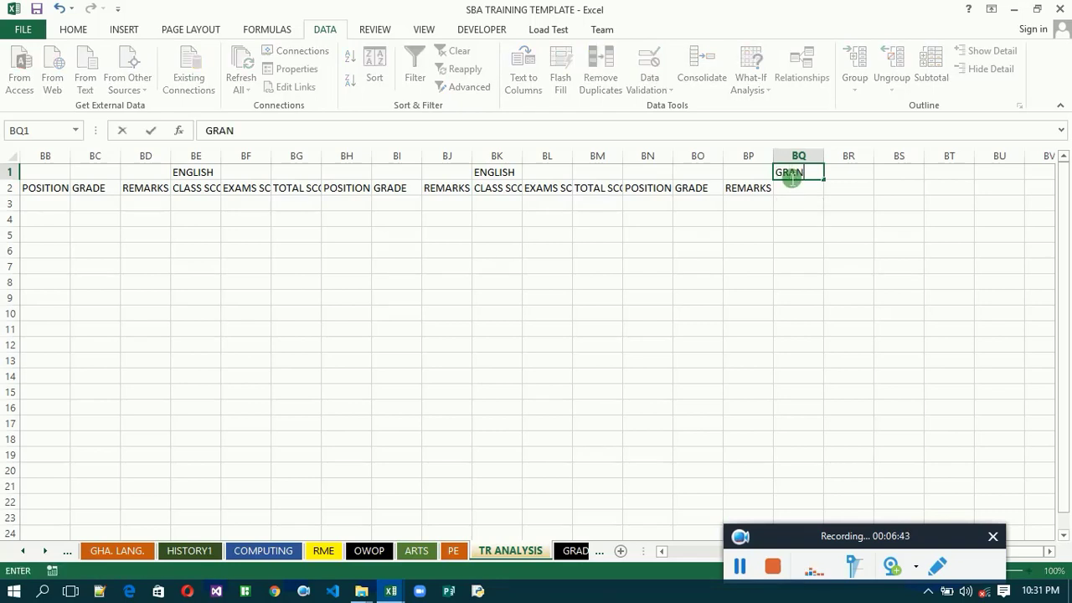
type("D TOTAL S")
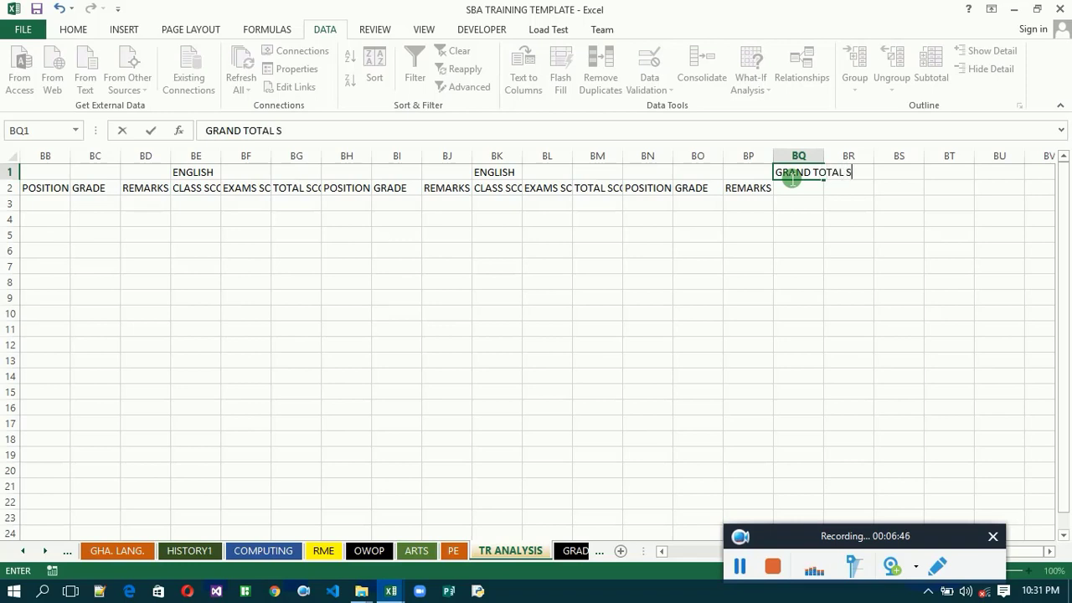
type("CORE")
key("Tab")
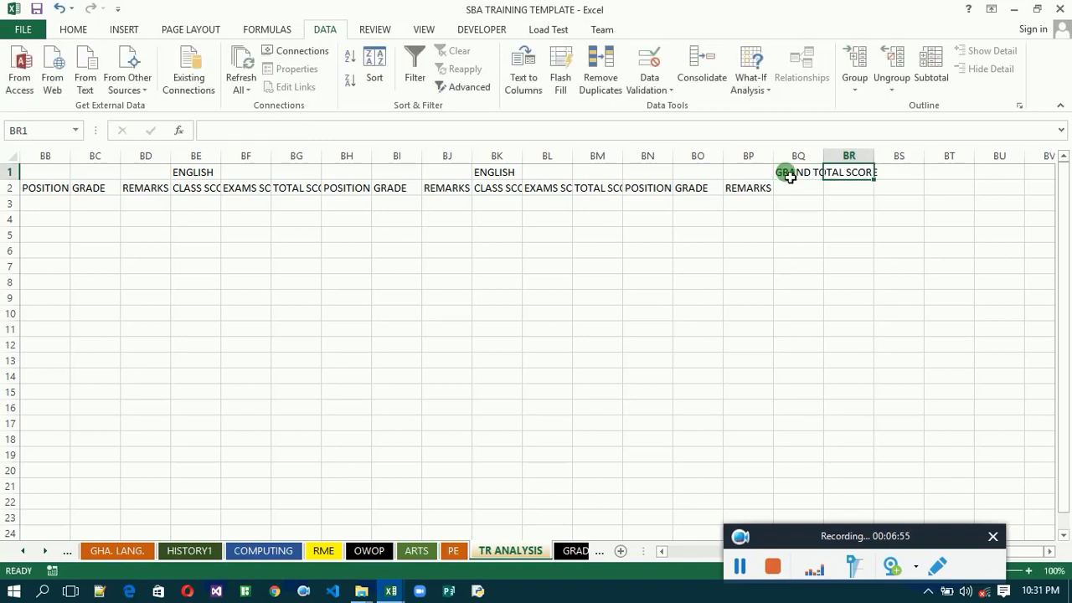
Enter the heading POSITION IN CLASS in BR1.
type("P")
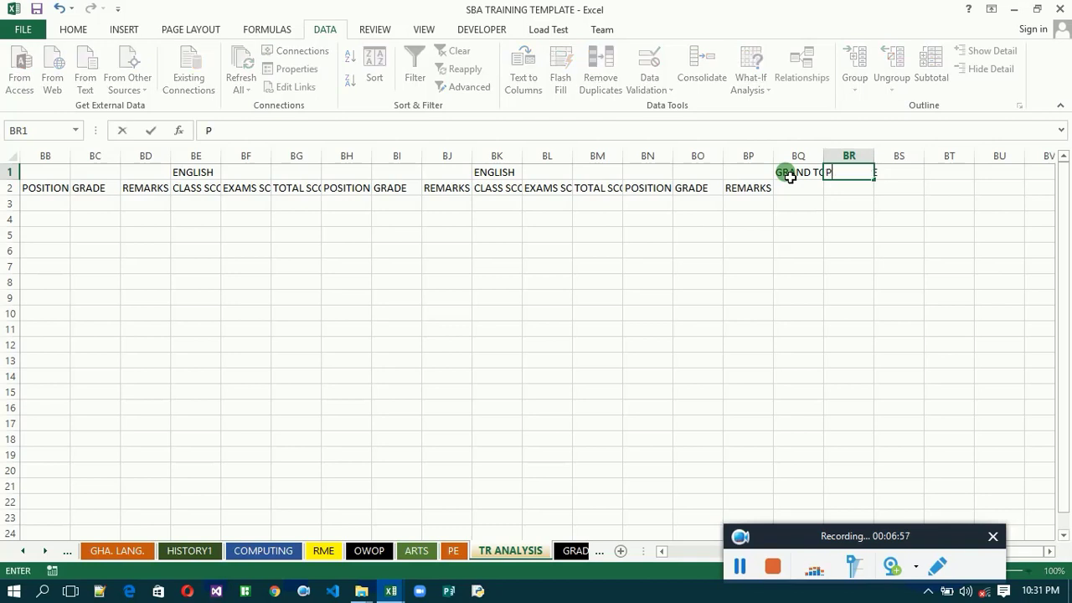
type("OSITION IN")
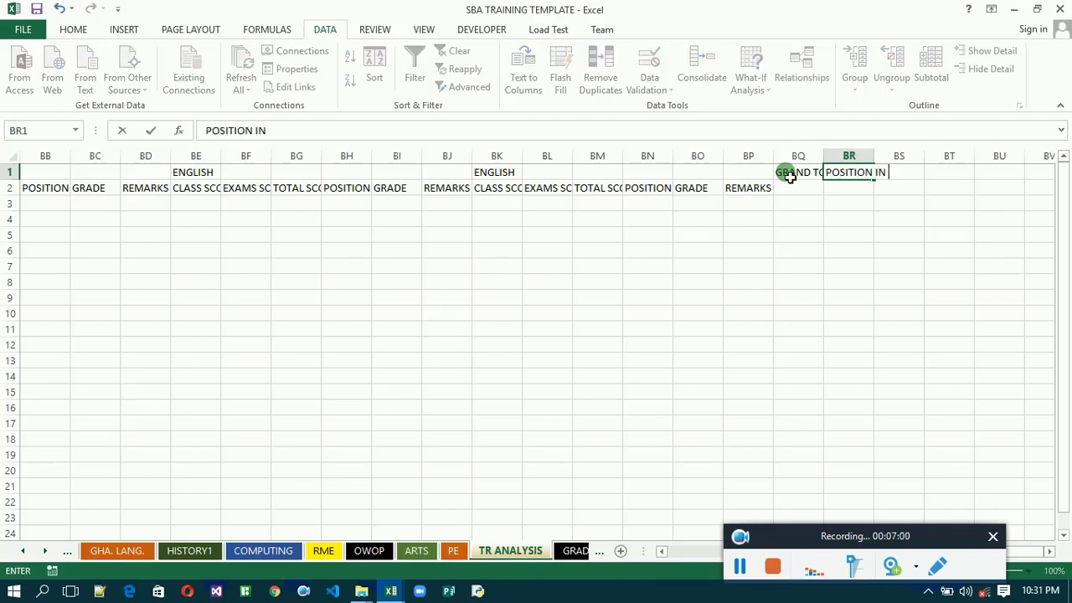
type(" CLASS")
key("Tab")
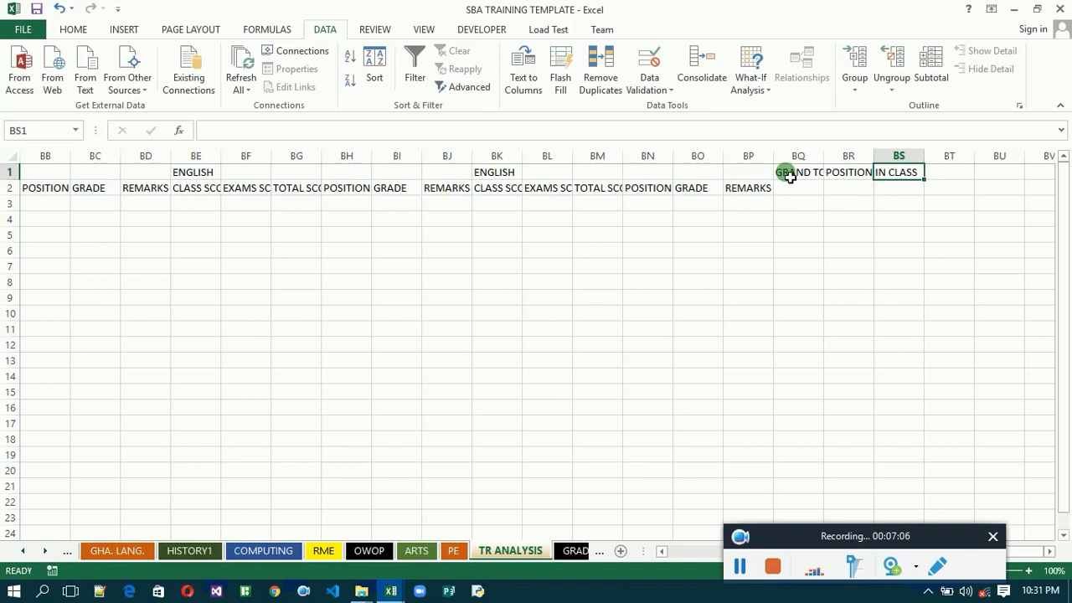
Enter the heading HEAD TEACHER'S REMARKS in BS1.
type("HEA")
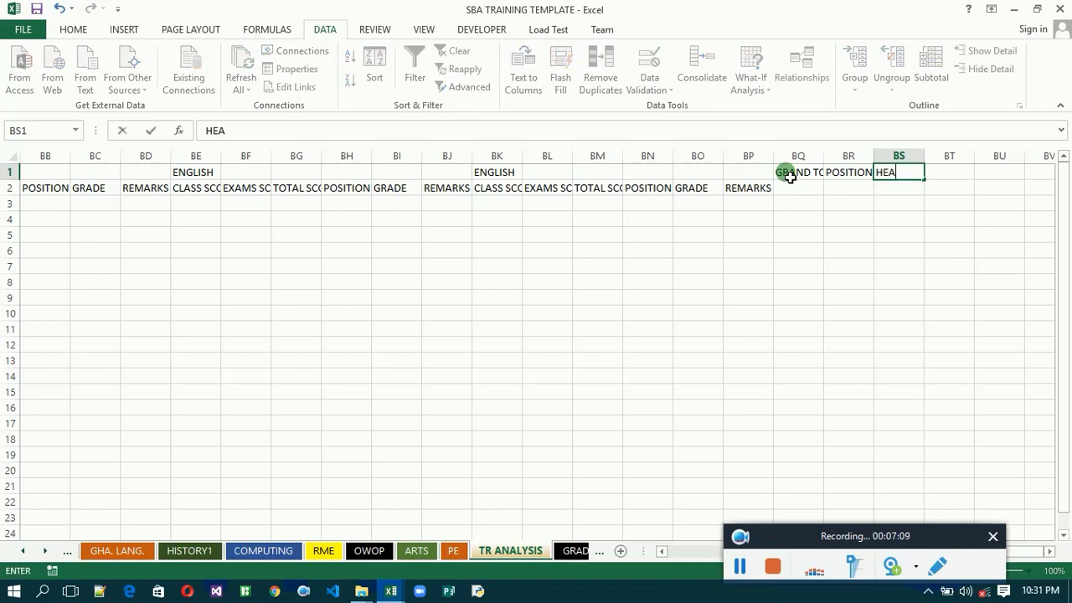
type("D TE")
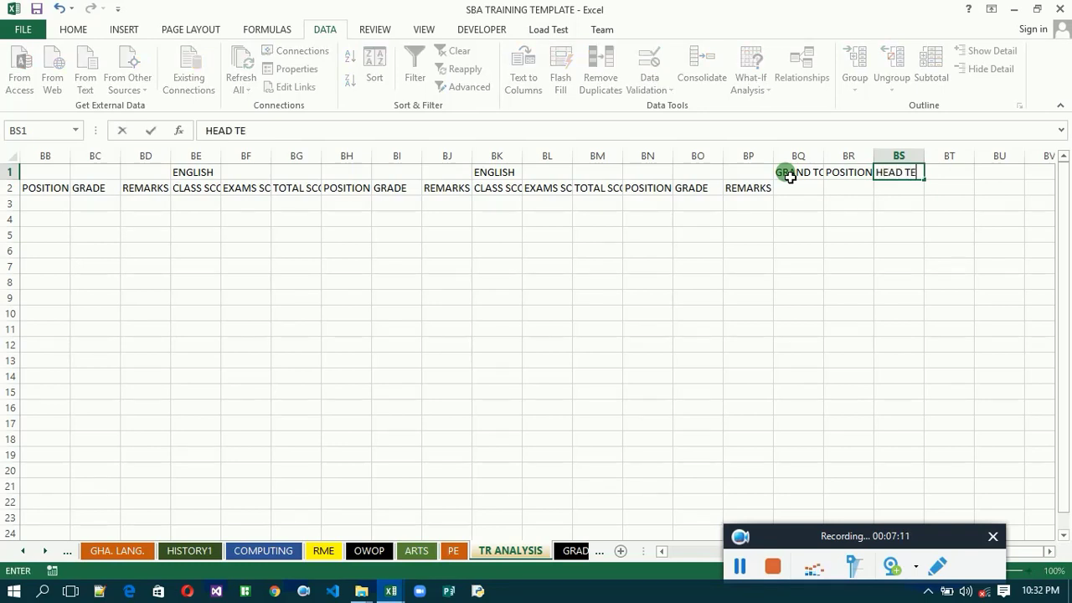
type("ACHER")
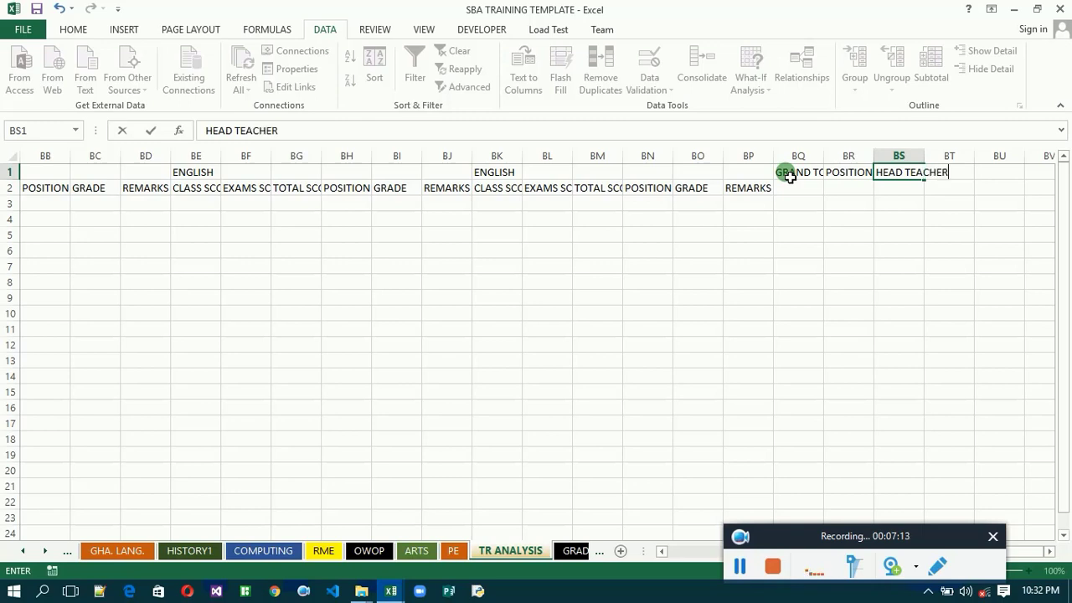
type("'S REMARKS")
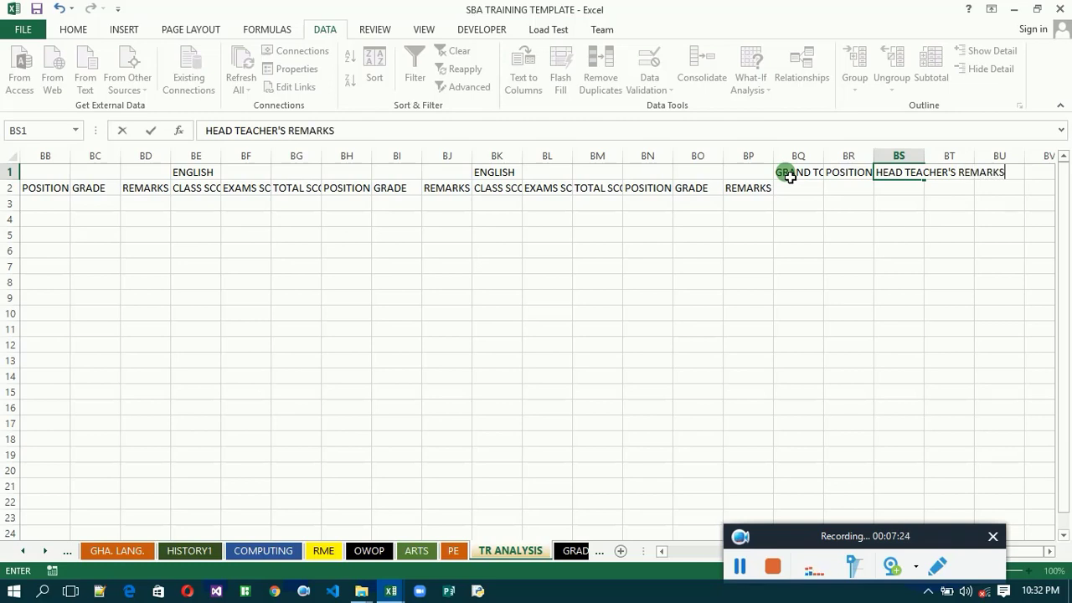
key("Tab")
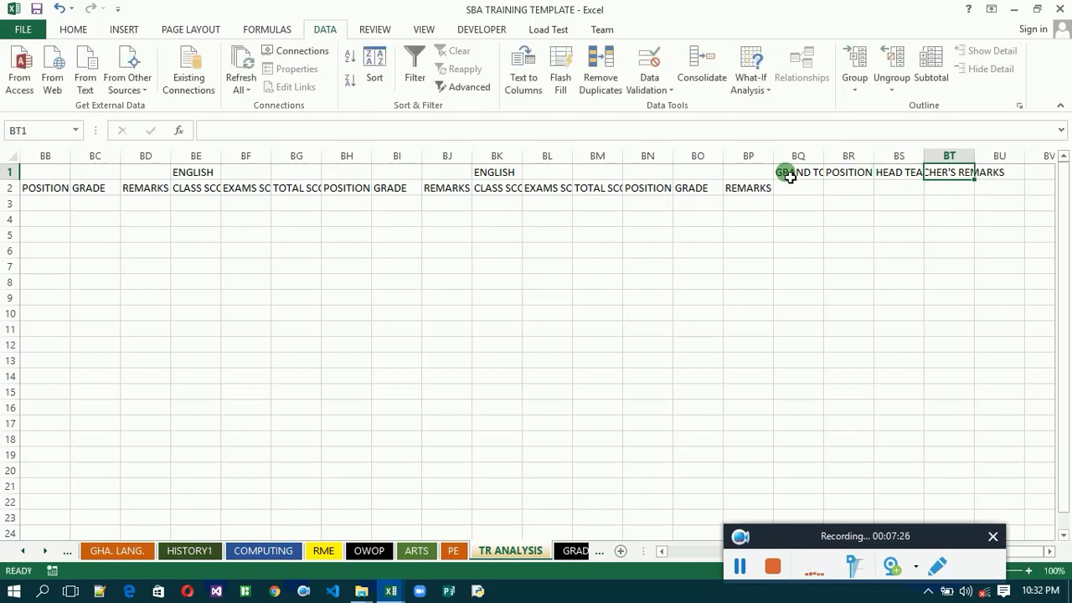
Enter the heading CLASS TEACHER'S REMARKS in BT1.
type("L")
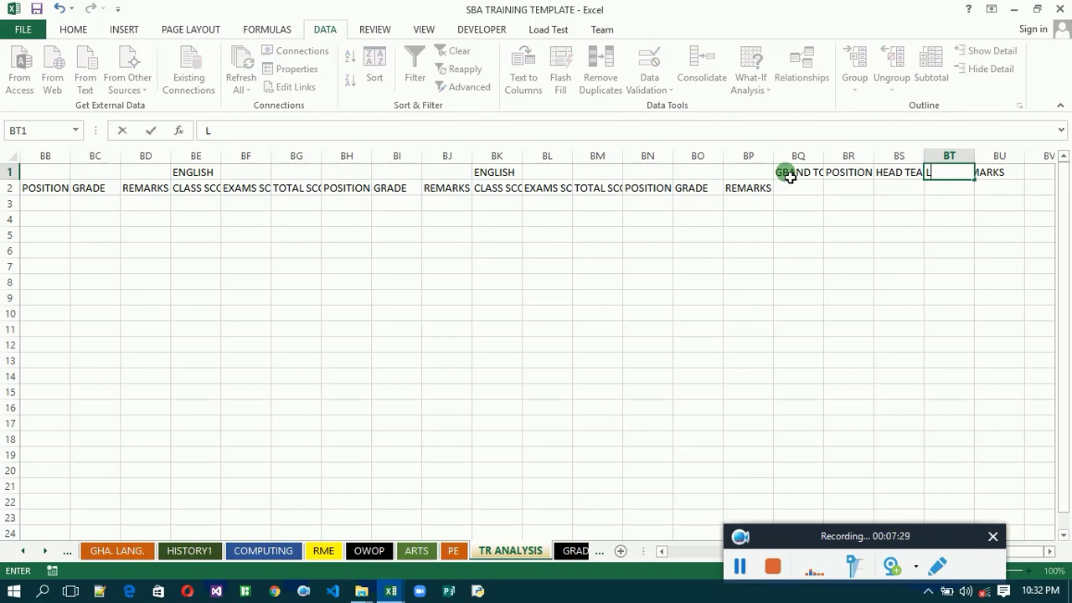
key("BackSpace")
type("CLASS TE")
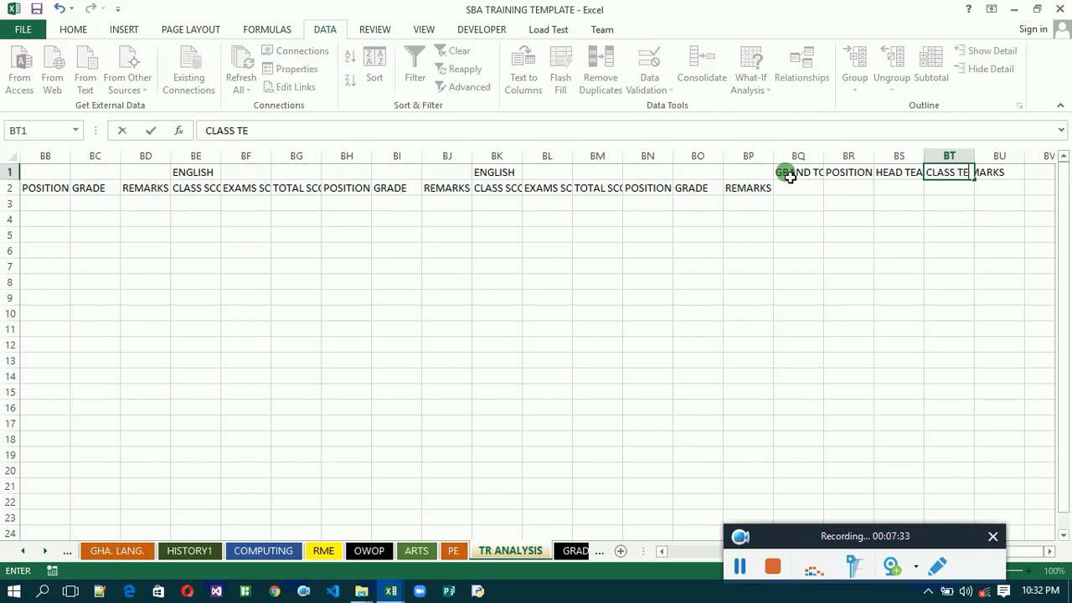
type("A")
type("CHER")
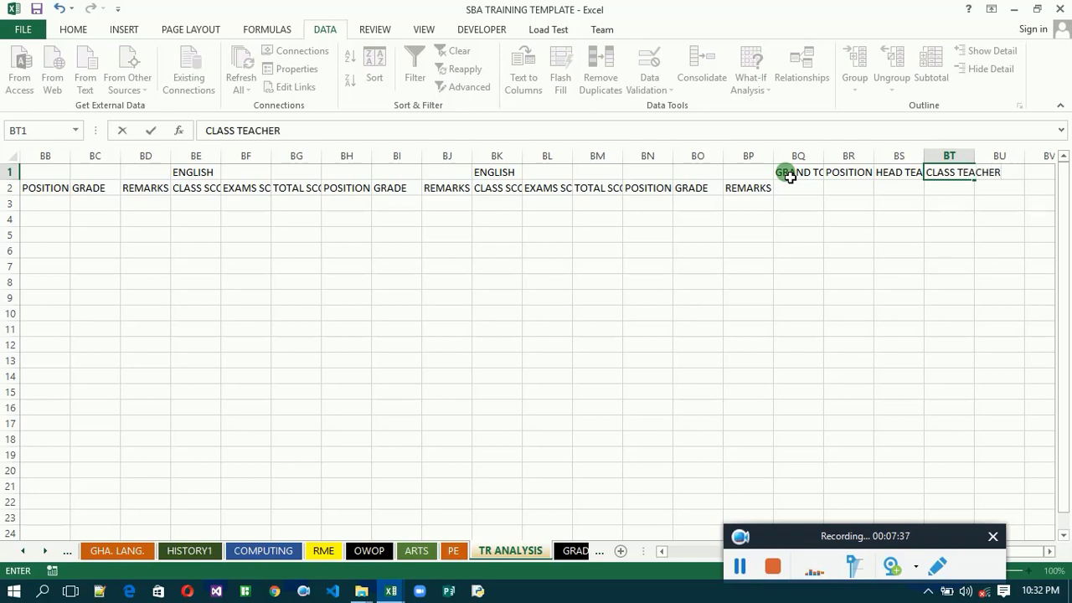
type("'S REMA")
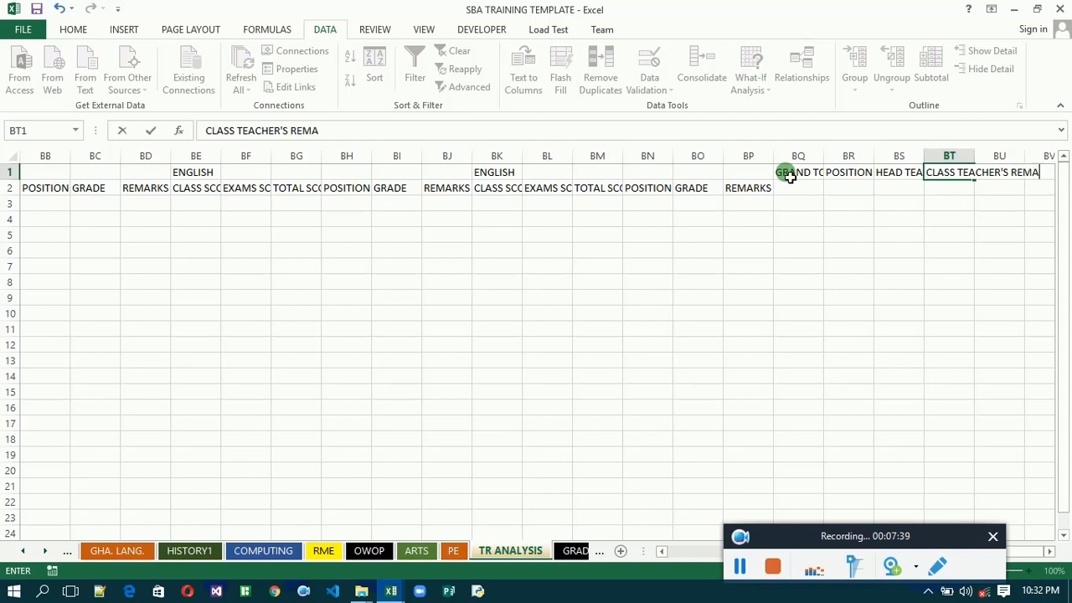
type("RKS")
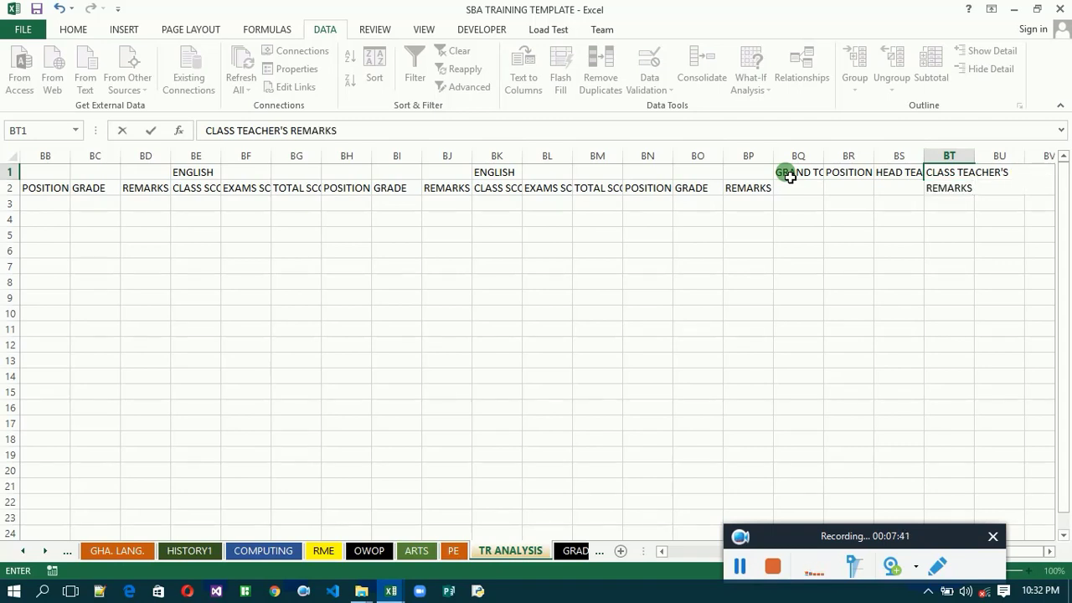
key("Tab")
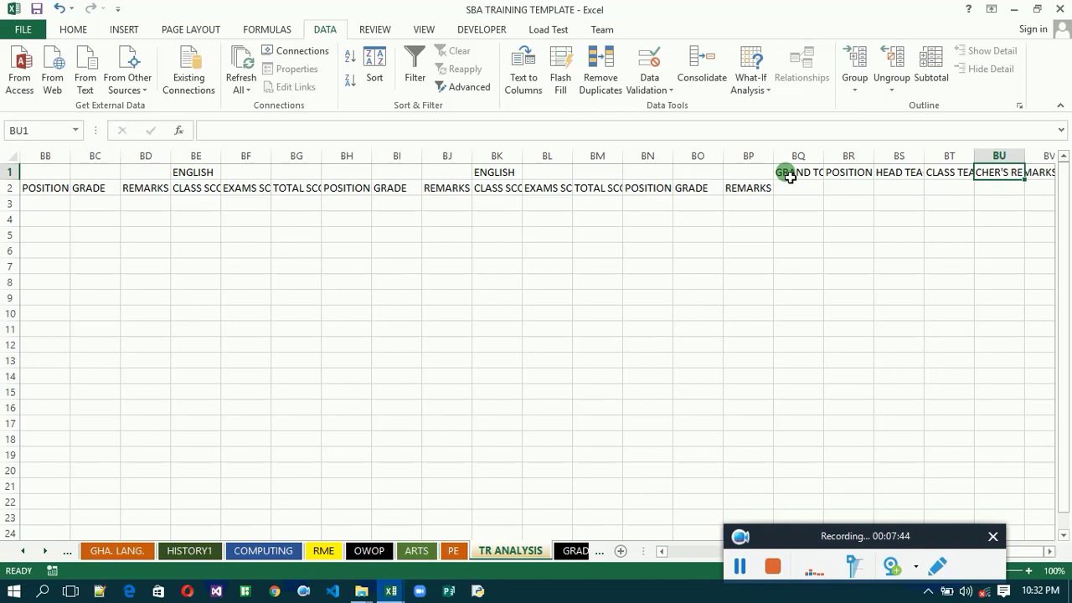
Enter the heading CONDUCT/ATTITUDE in BU1.
type("C")
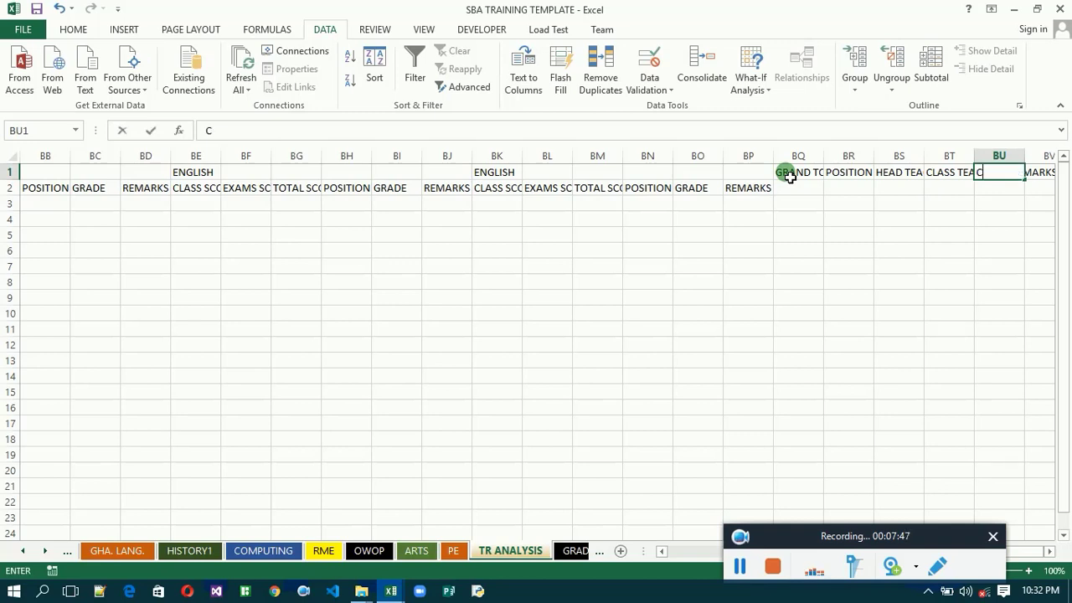
type("ONDUCT")
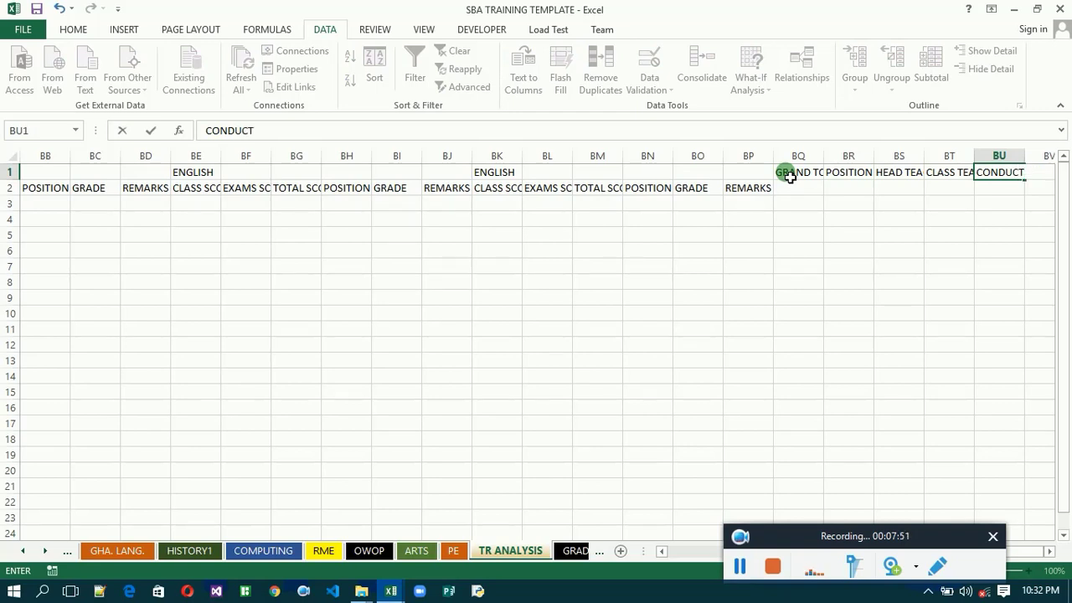
type("/ATTITUDE")
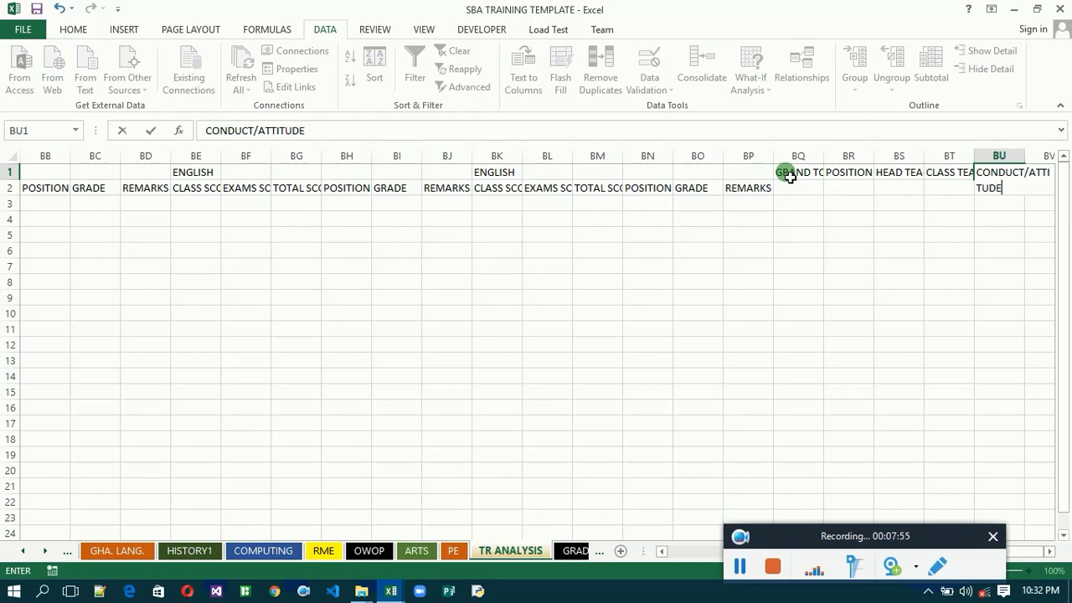
key("Tab")
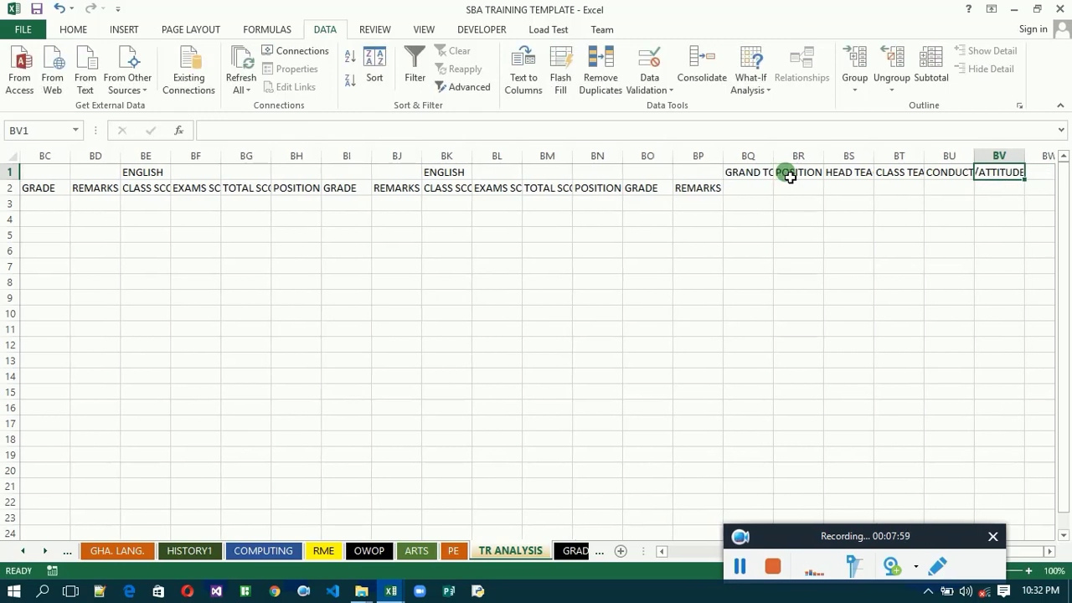
Enter the headings INTEREST in BV1 and ENGLISH GRADE in BW1.
type("INT")
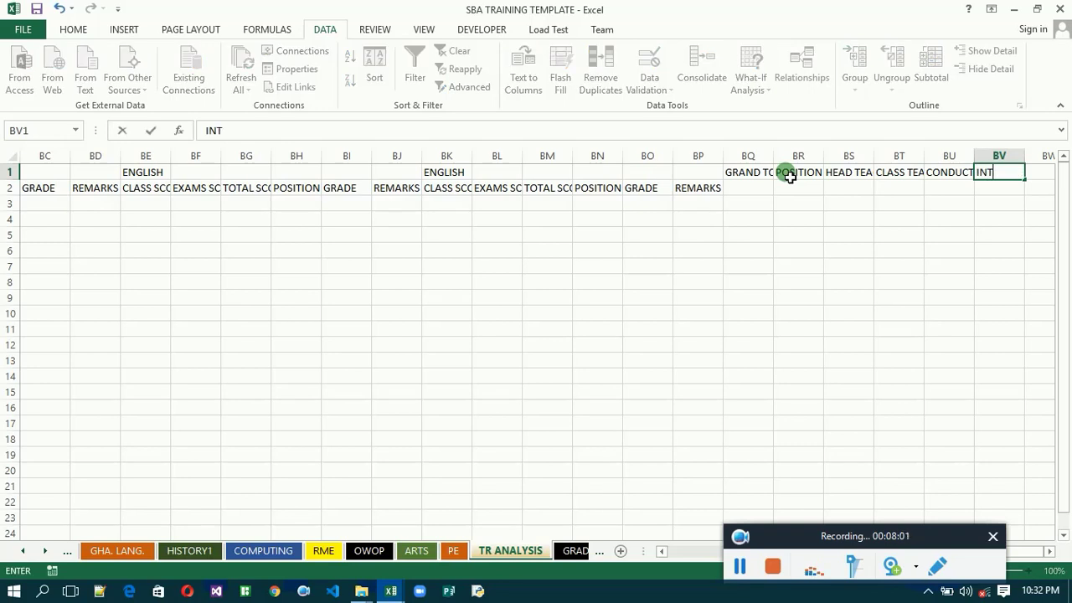
type("EREST")
key("Tab")
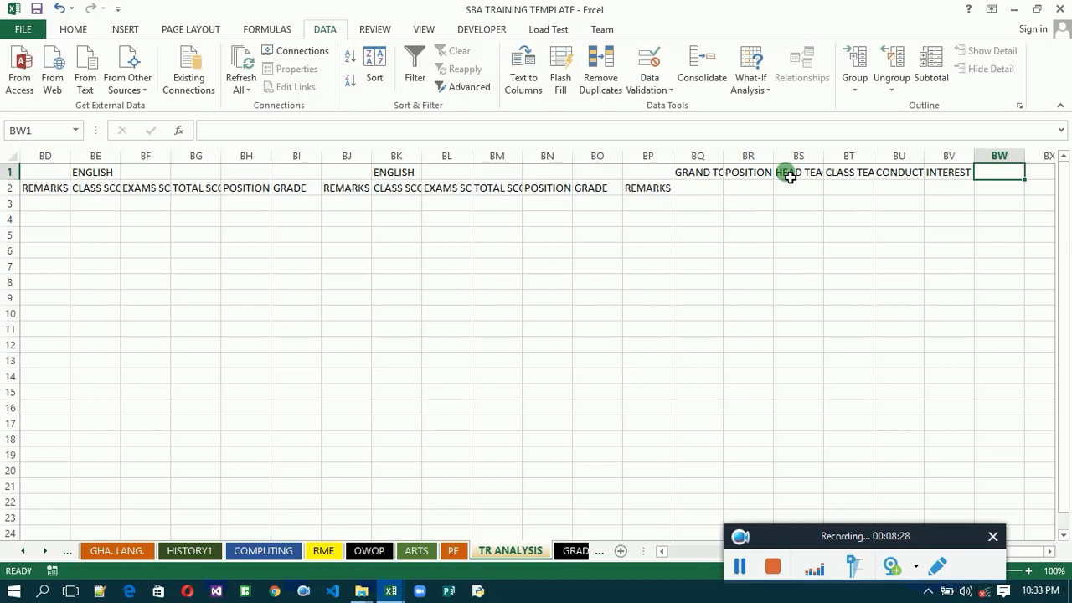
type("EN")
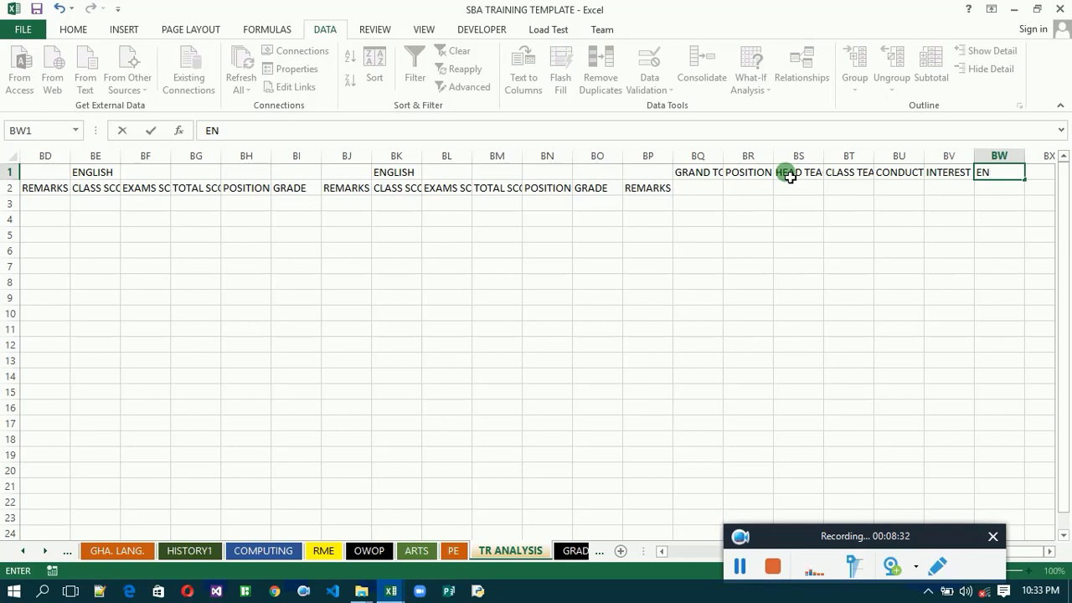
type("GLISH GRADE")
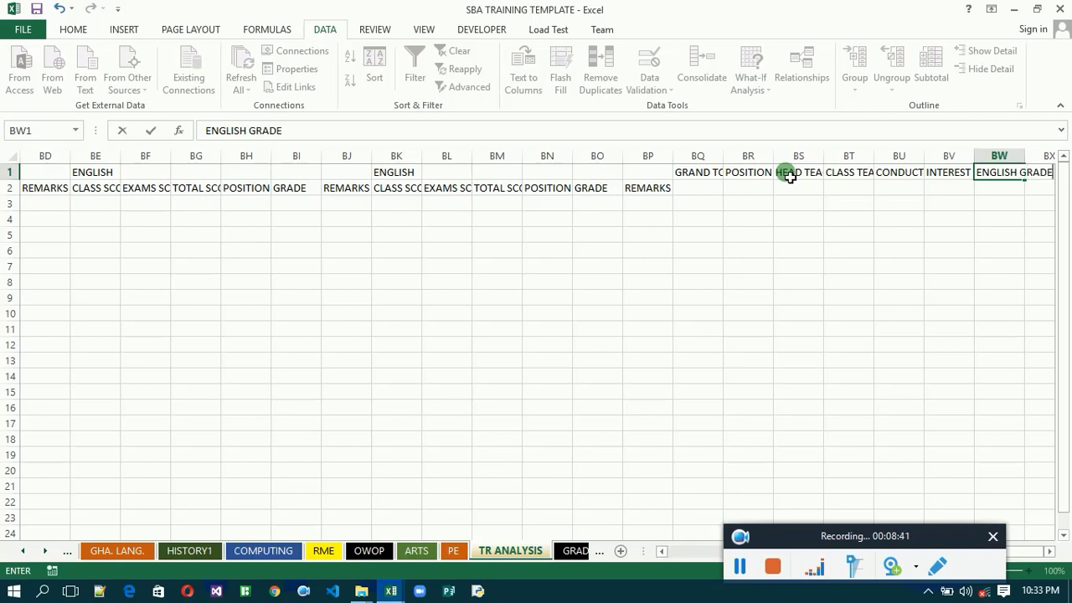
key("Tab")
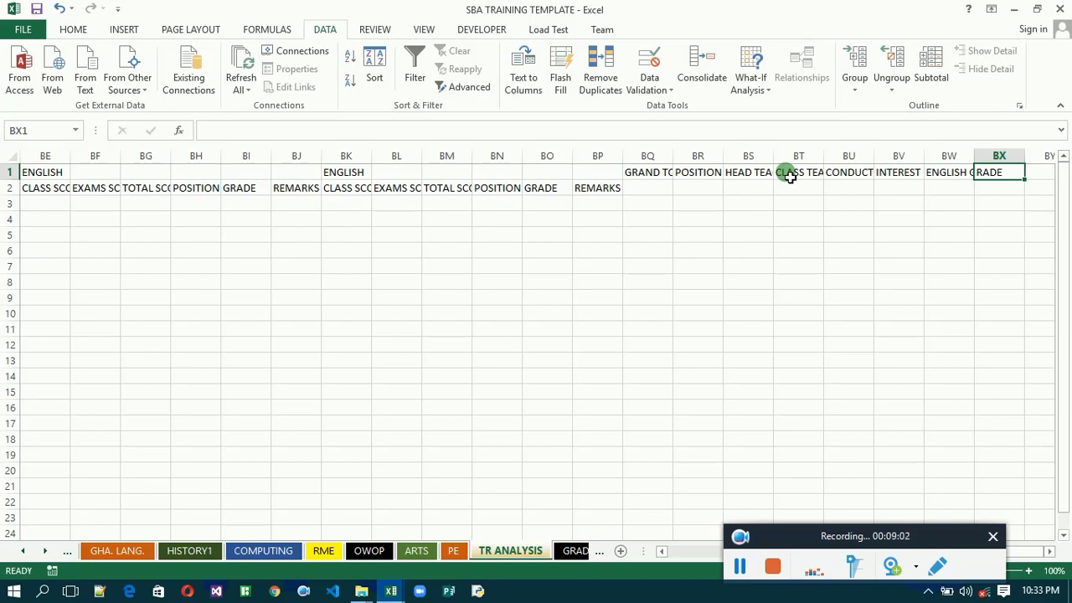
Enter the heading MATHS GRADES in BX1.
type("MAT")
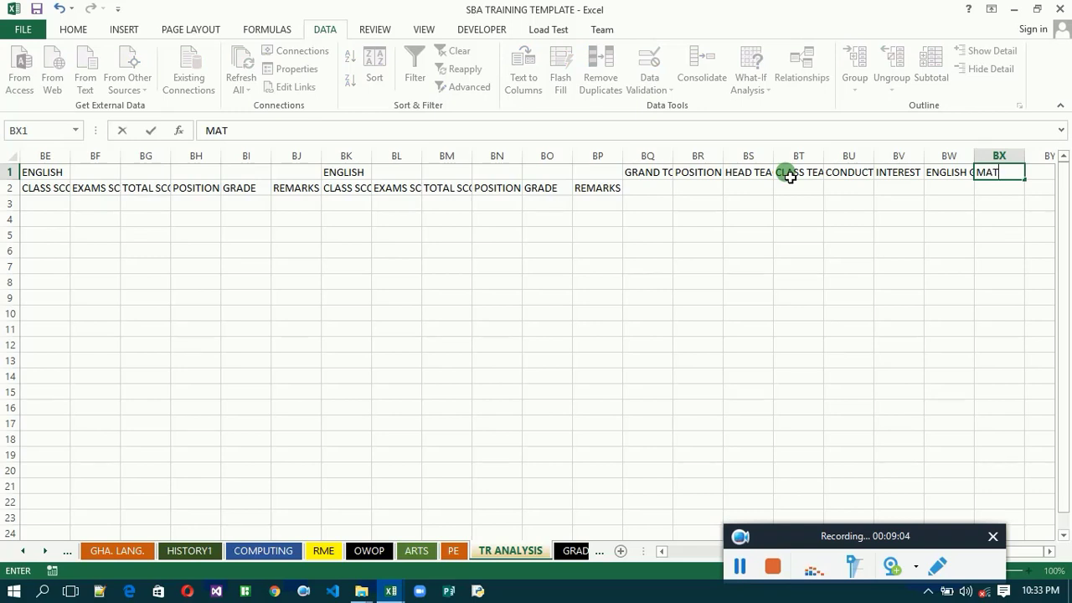
key("BackSpace")
key("BackSpace")
key("BackSpace")
type("MATHS GRADES")
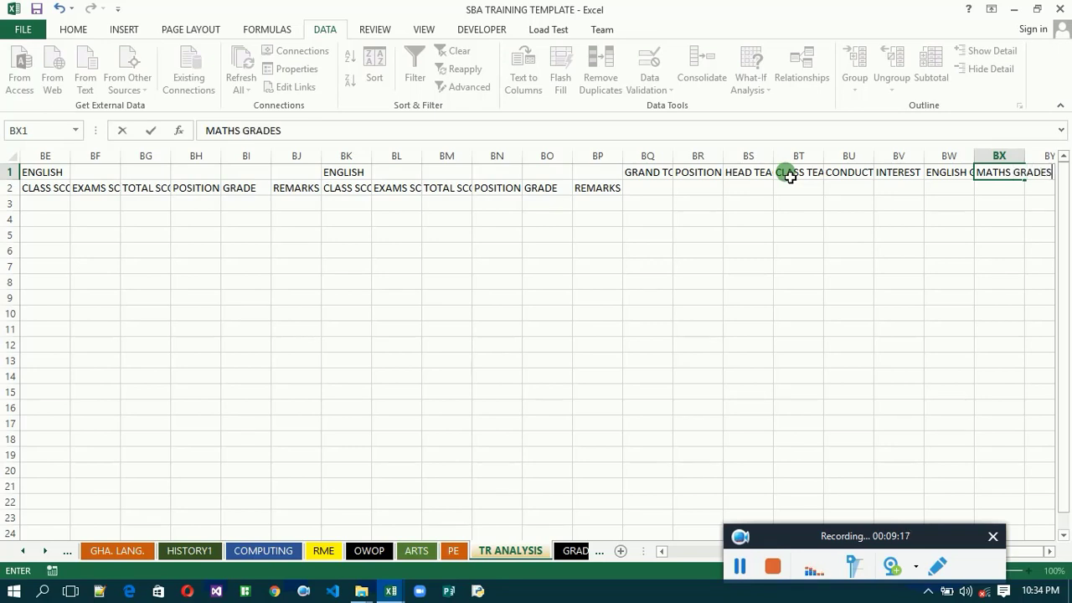
key("ctrl+Return")
key("Tab")
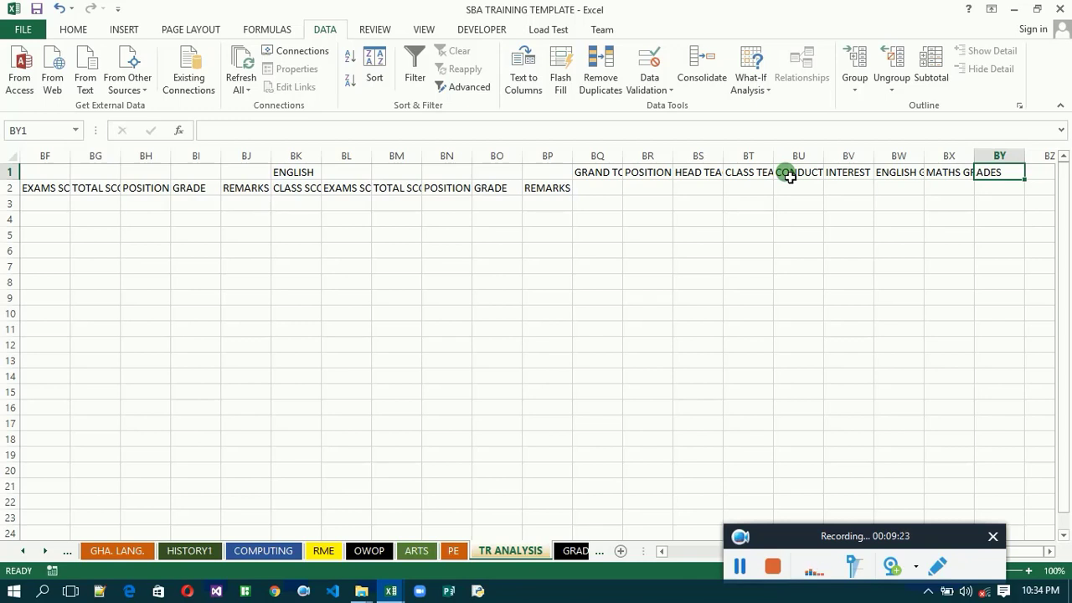
Enter the heading SCIENCE GRADE in BY1.
type("SCI")
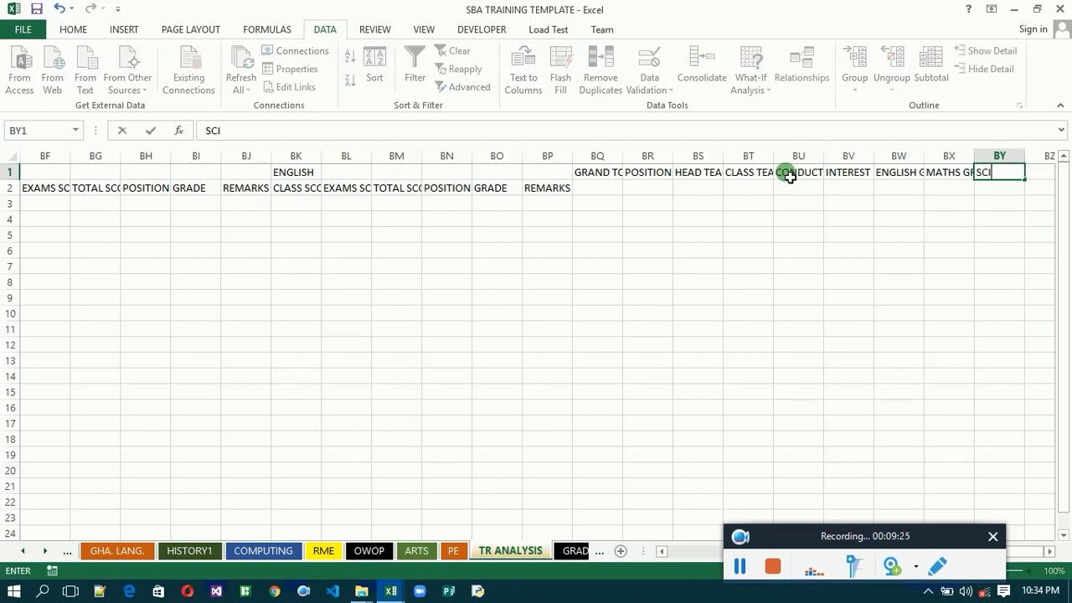
type("ENCE G")
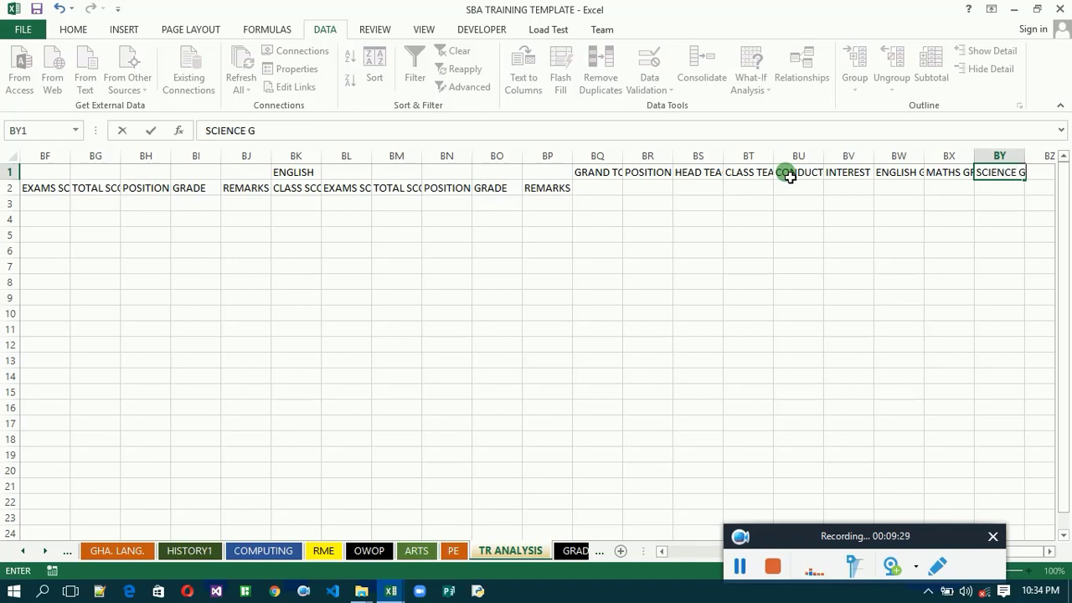
type("RE")
key("BackSpace")
type("ADE")
key("Tab")
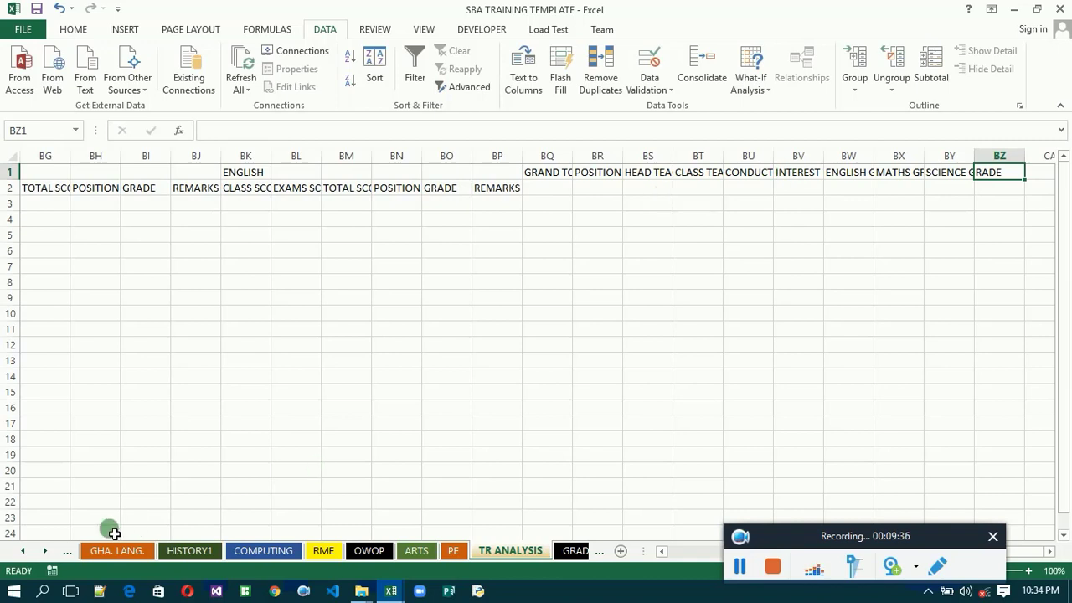
Following the order of the subject sheets, enter the headings GHA. LANG GRADE in BZ1 and HISTORY GRADE in CA1.
left_click(23, 551)
left_click(23, 550)
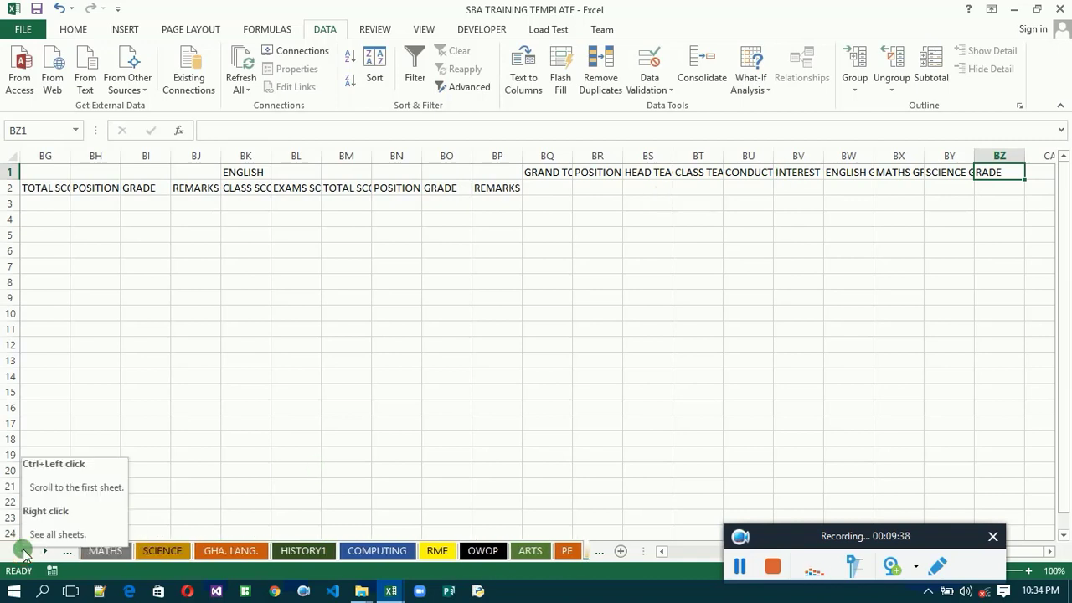
type("GH")
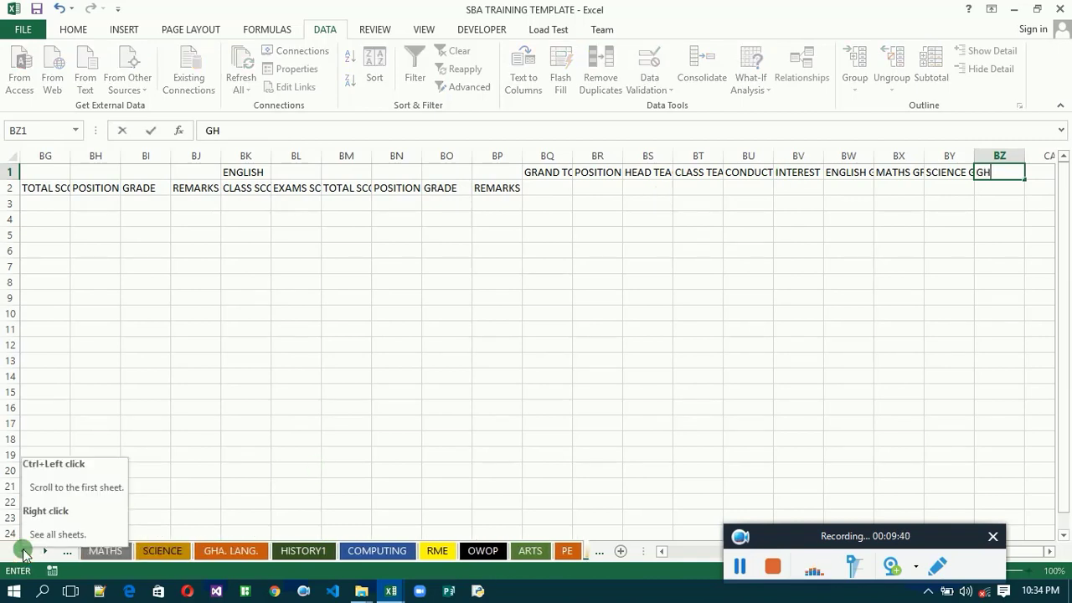
type("A. LANG GRADE")
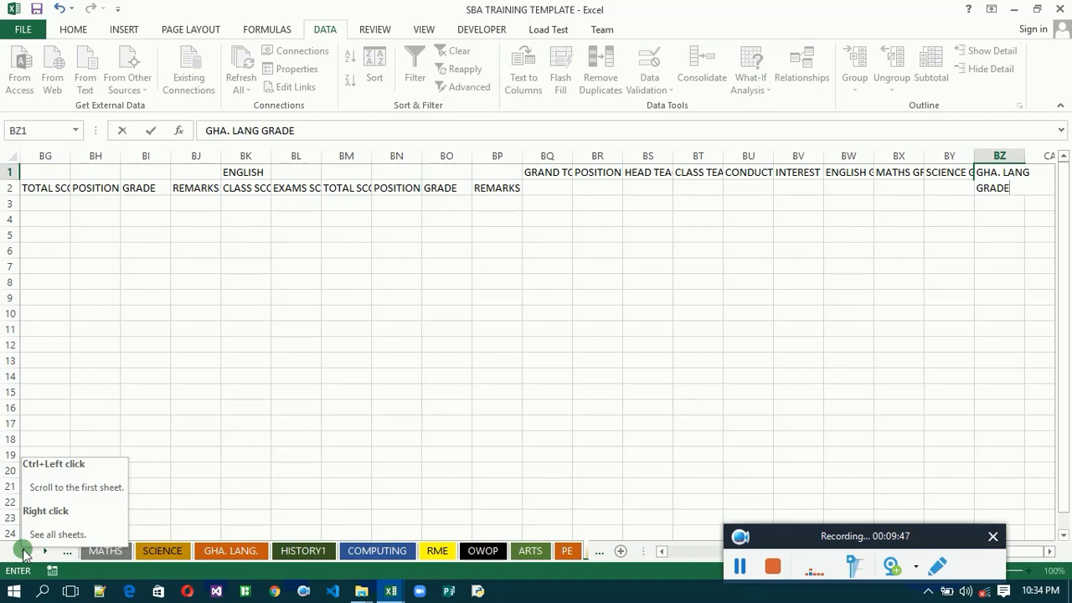
key("Tab")
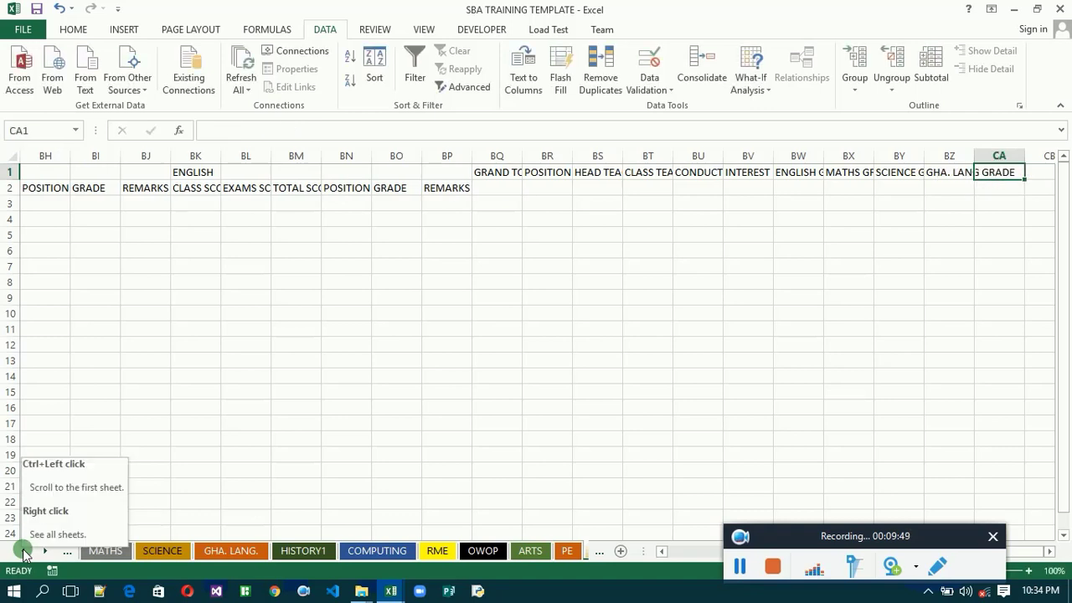
type("HIS")
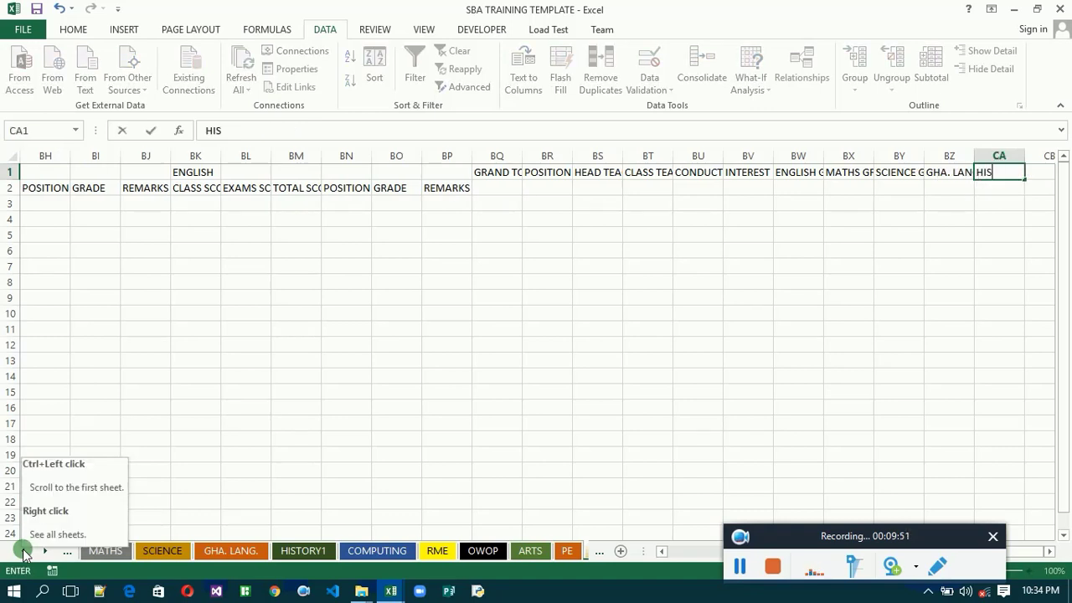
type("TORY GRADE")
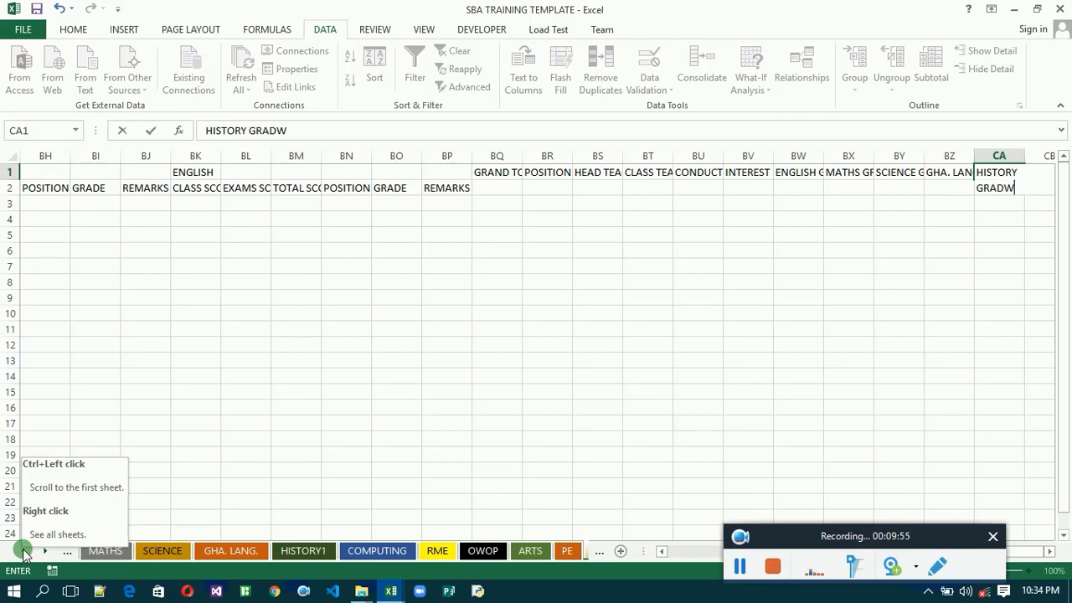
key("Tab")
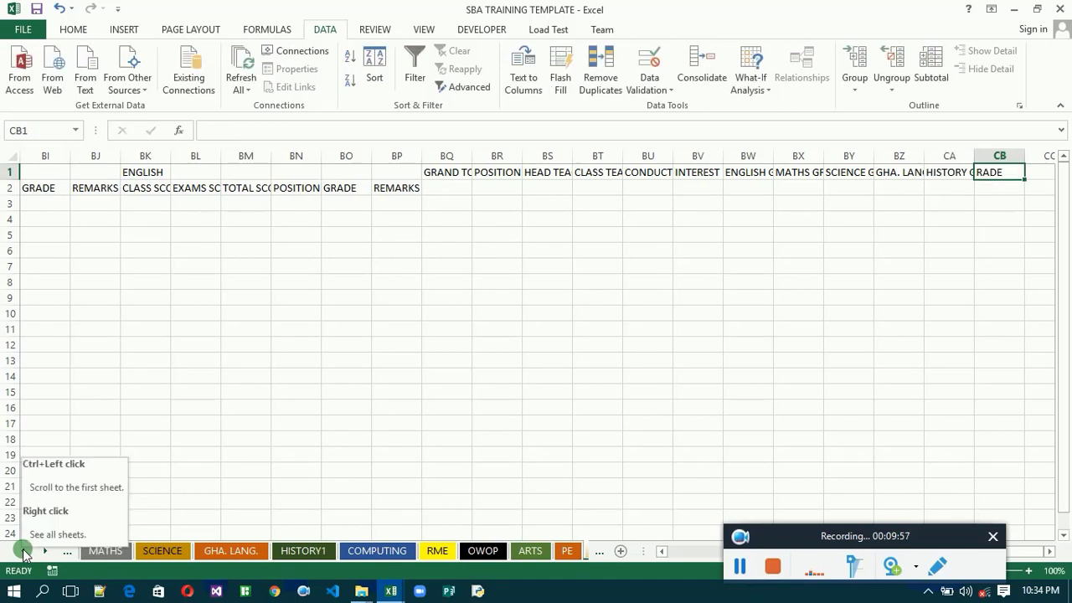
Enter the heading COMPUTING GRADE in CB1.
type("COMP")
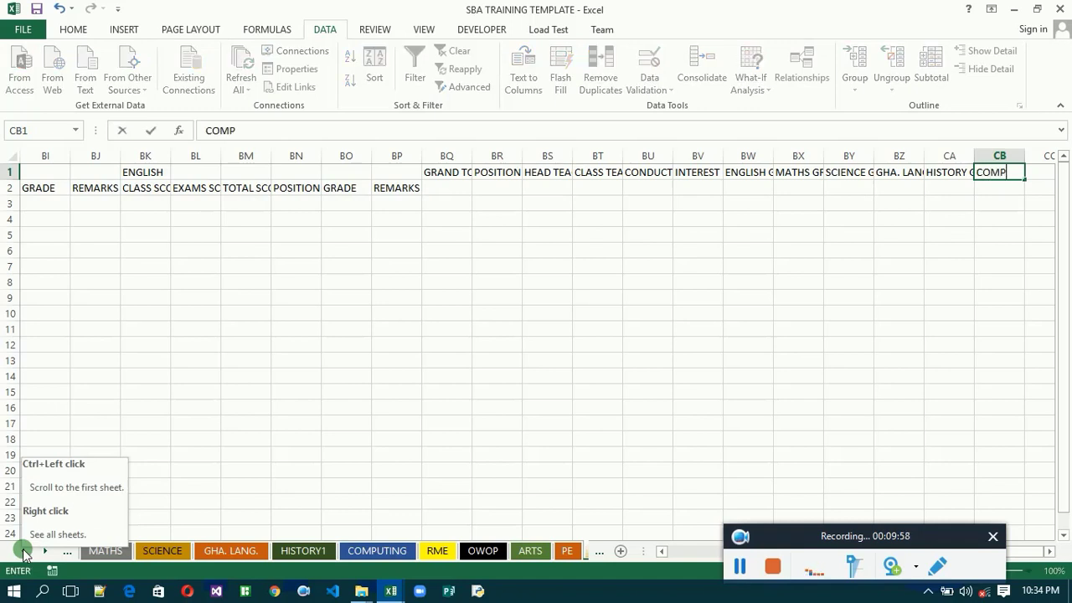
type("UTING")
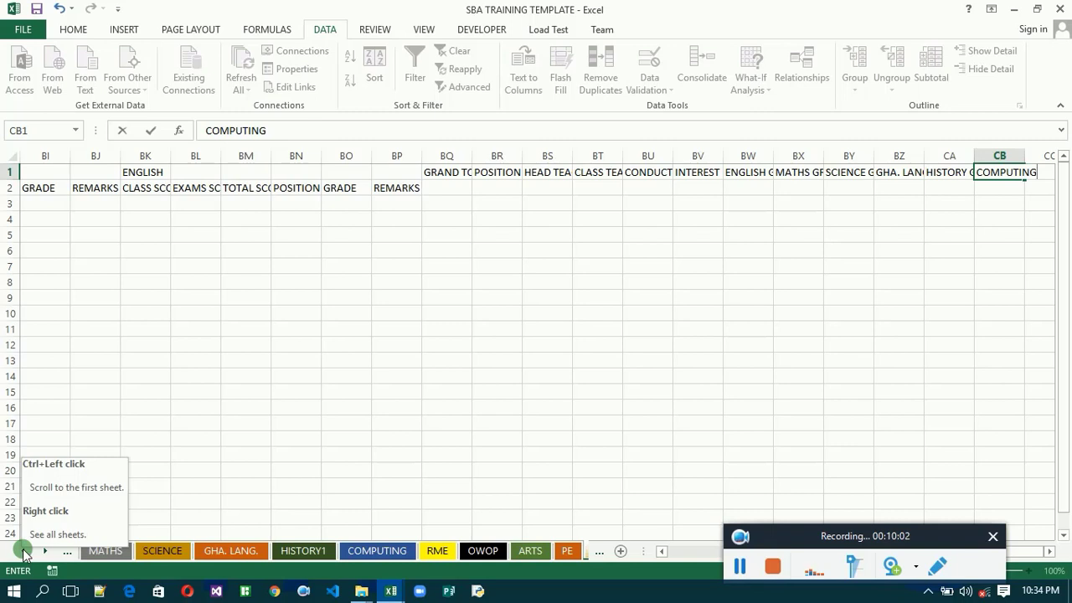
type(" GRde")
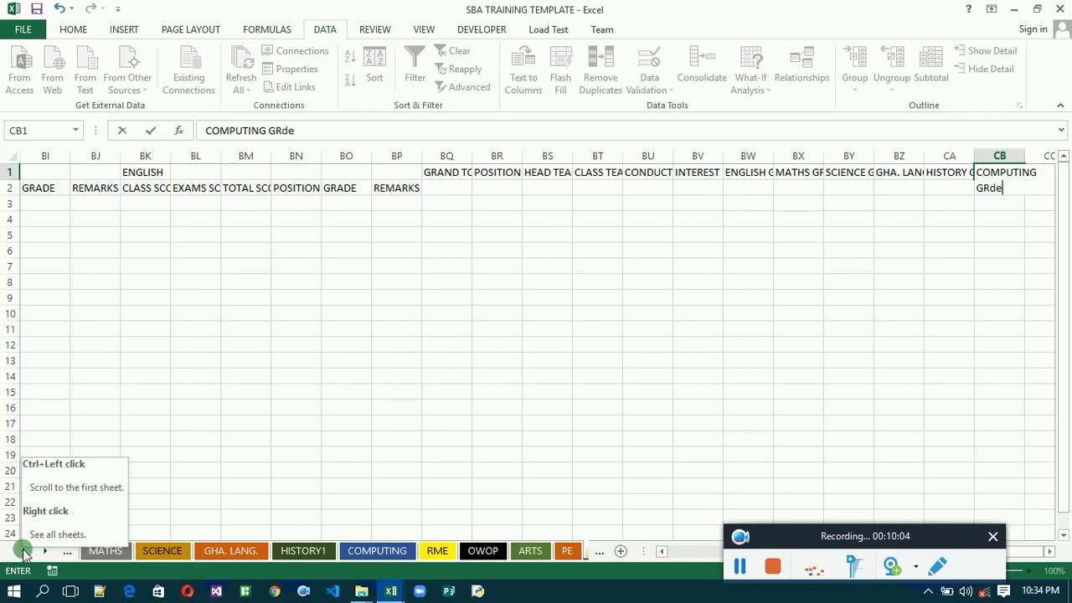
key("BackSpace")
key("BackSpace")
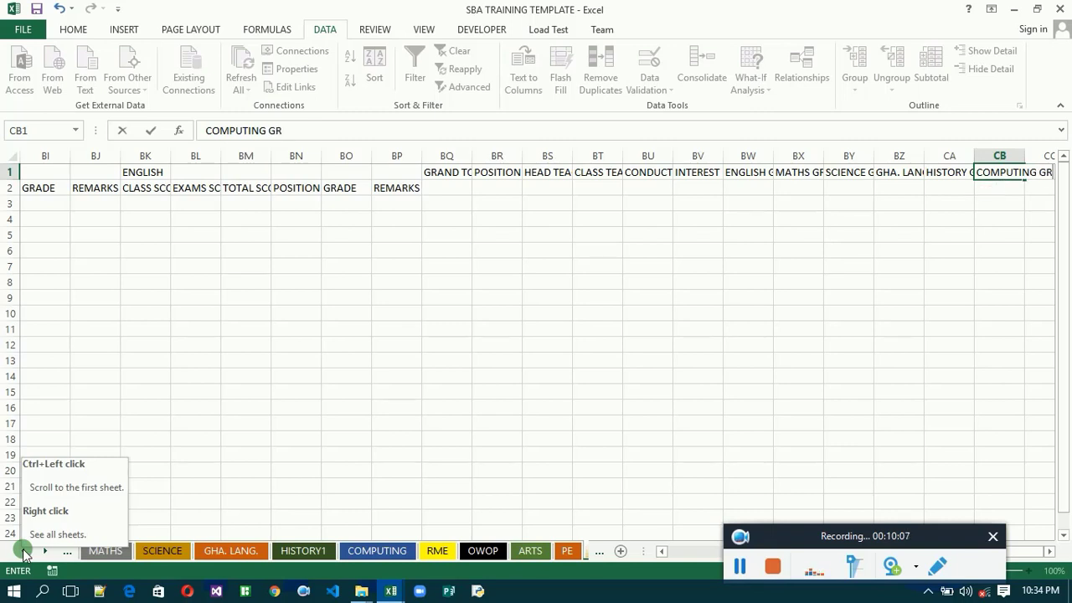
type("ADE")
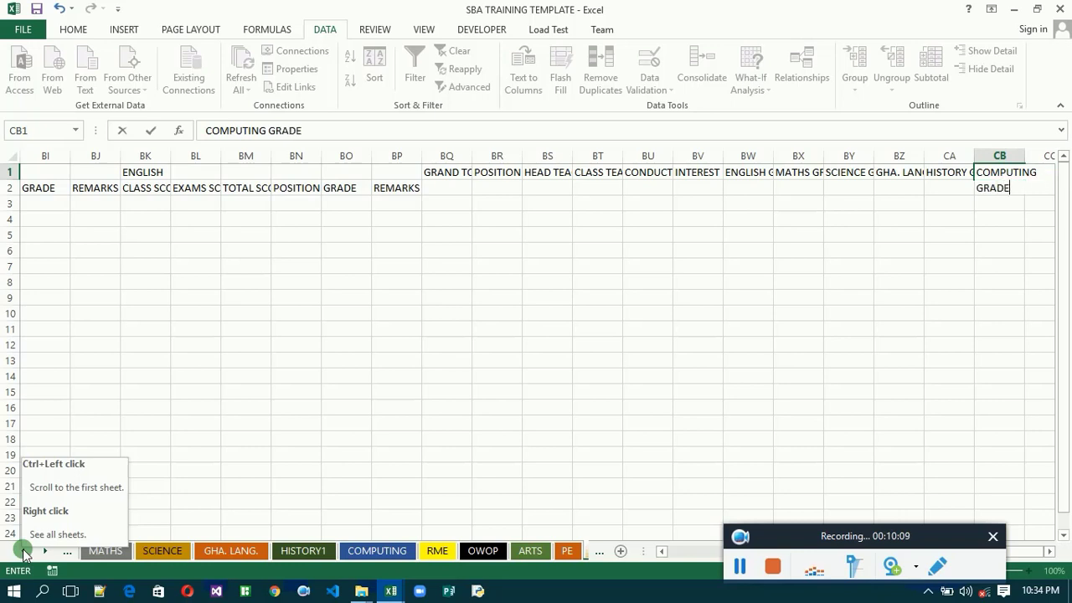
key("Tab")
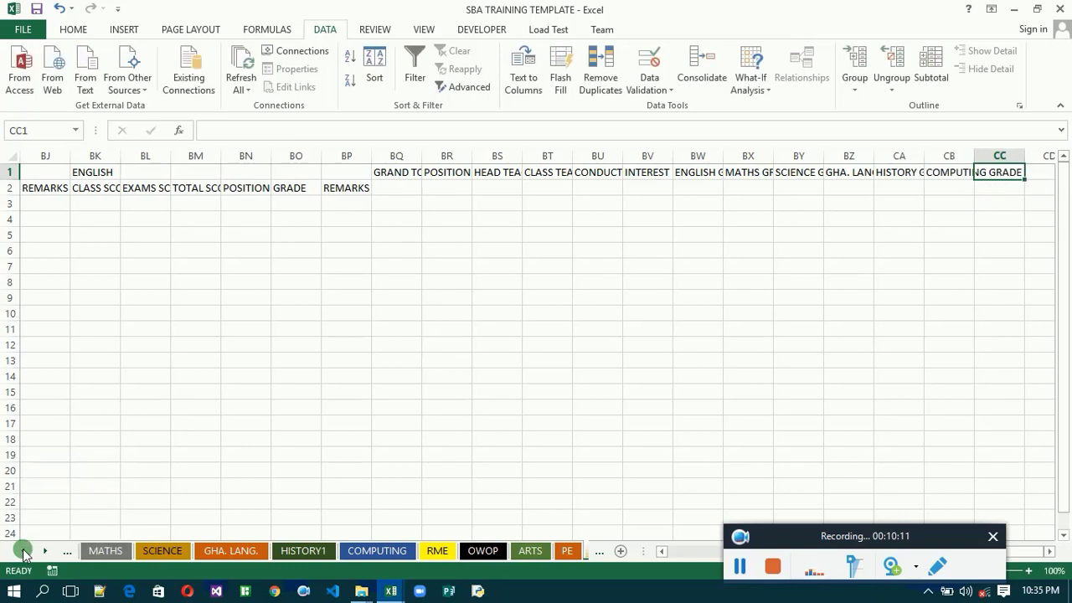
Enter the headings RME GRADE in CC1 and OWOP GRADE in CD1.
type("RME")
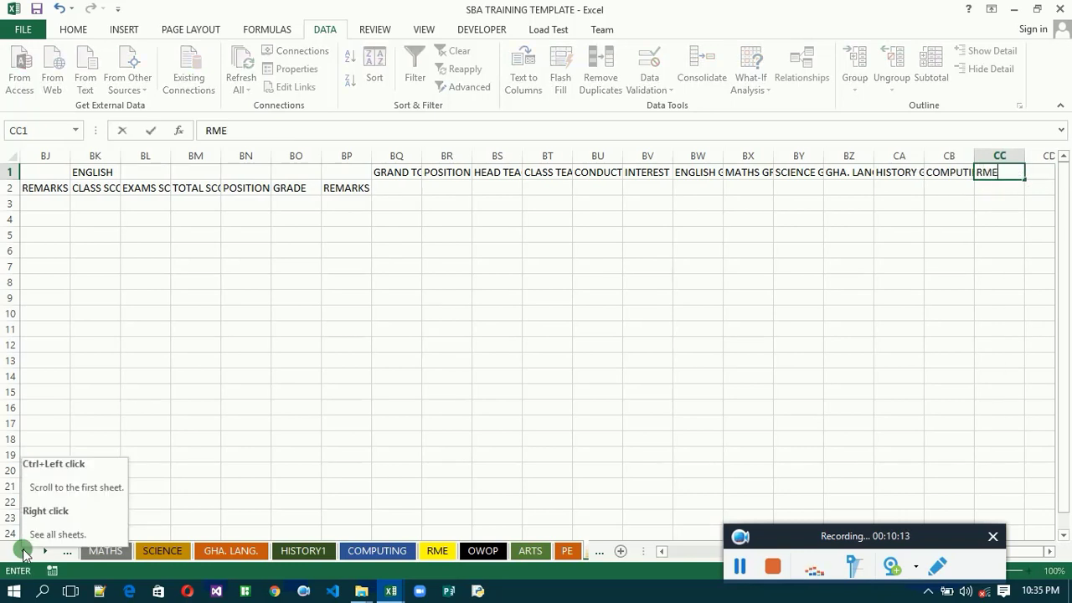
type(" GRADE")
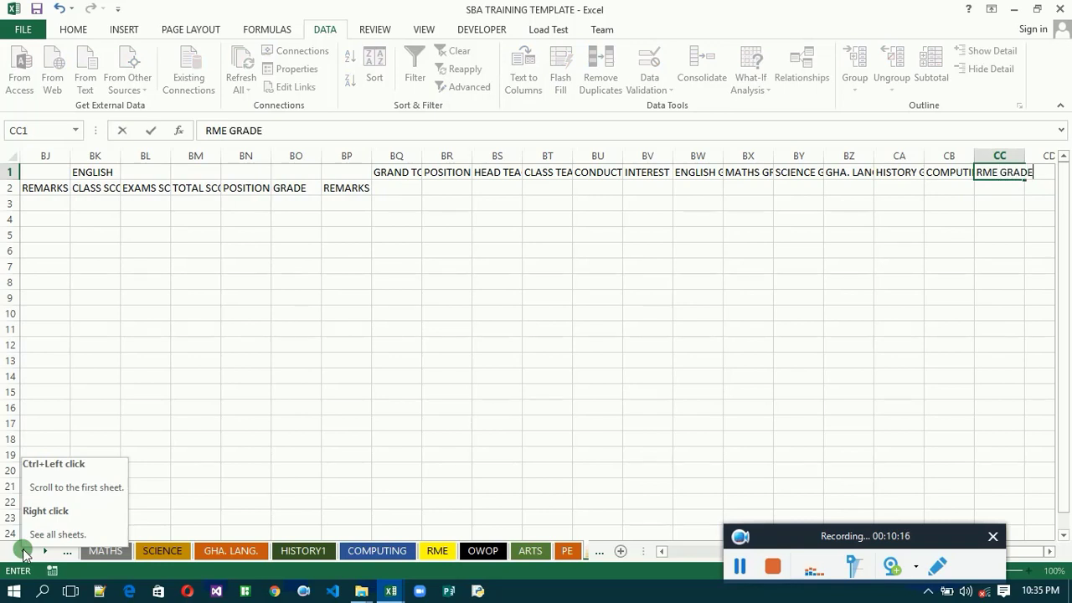
key("Tab")
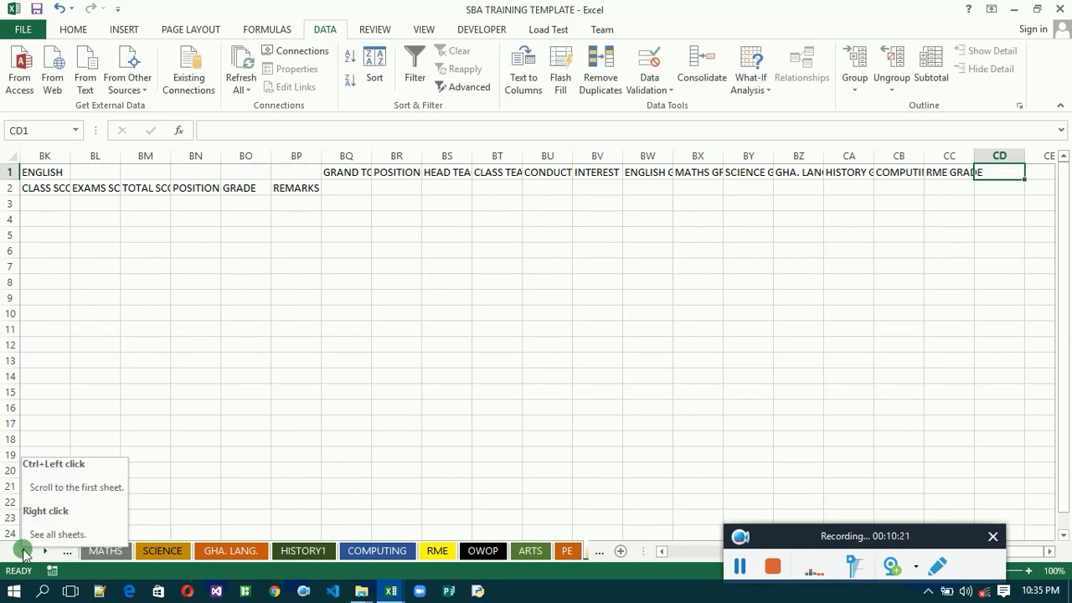
type("OW")
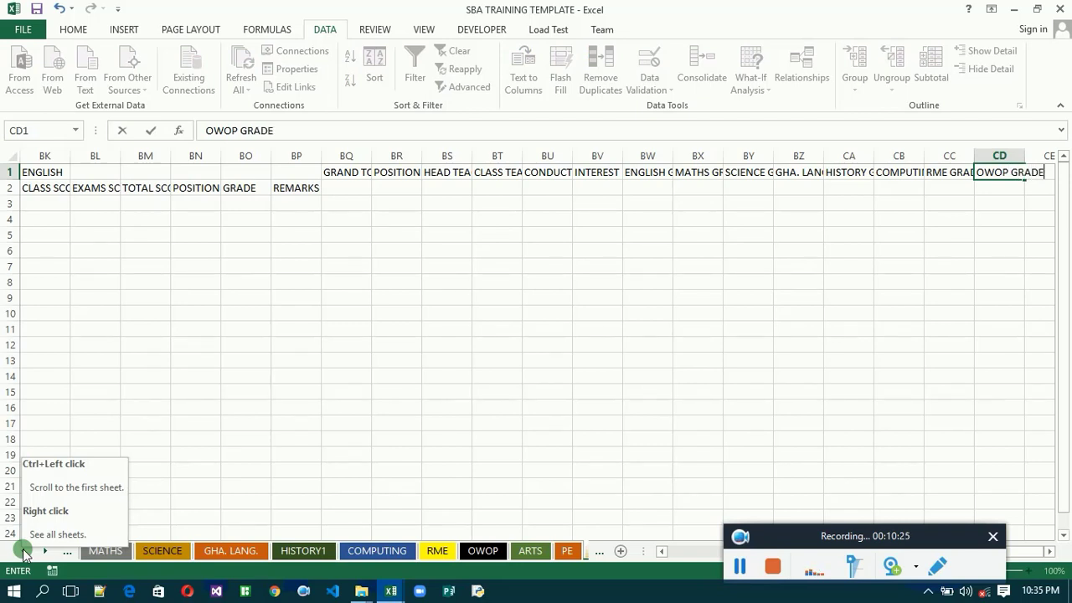
type("OP GRADE")
key("Tab")
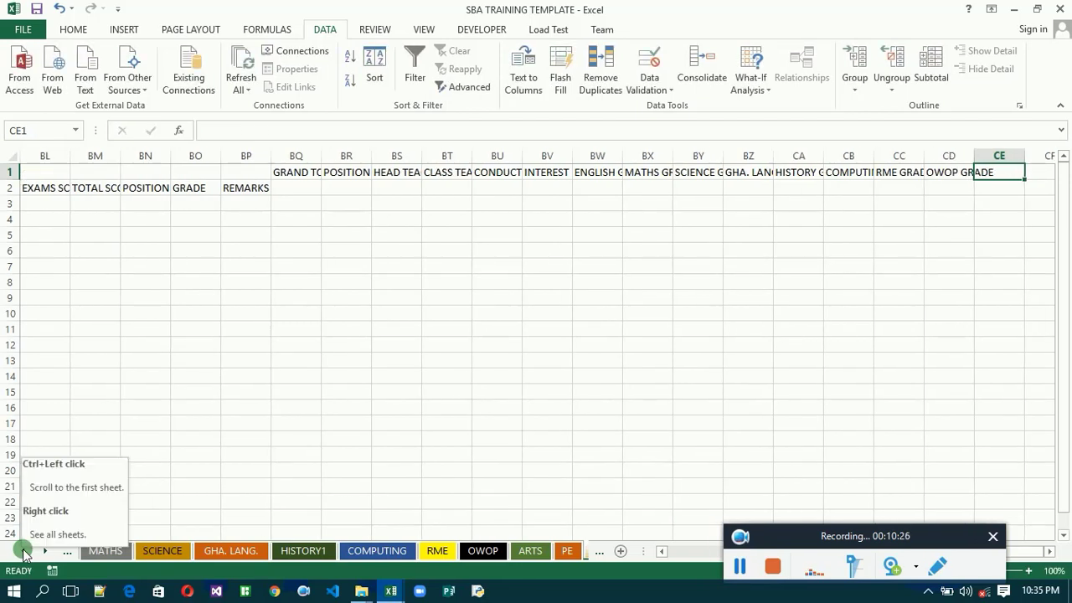
Enter the headings ARTS GRADE in CE1 and PE GRADE in CF1.
type("ARTS")
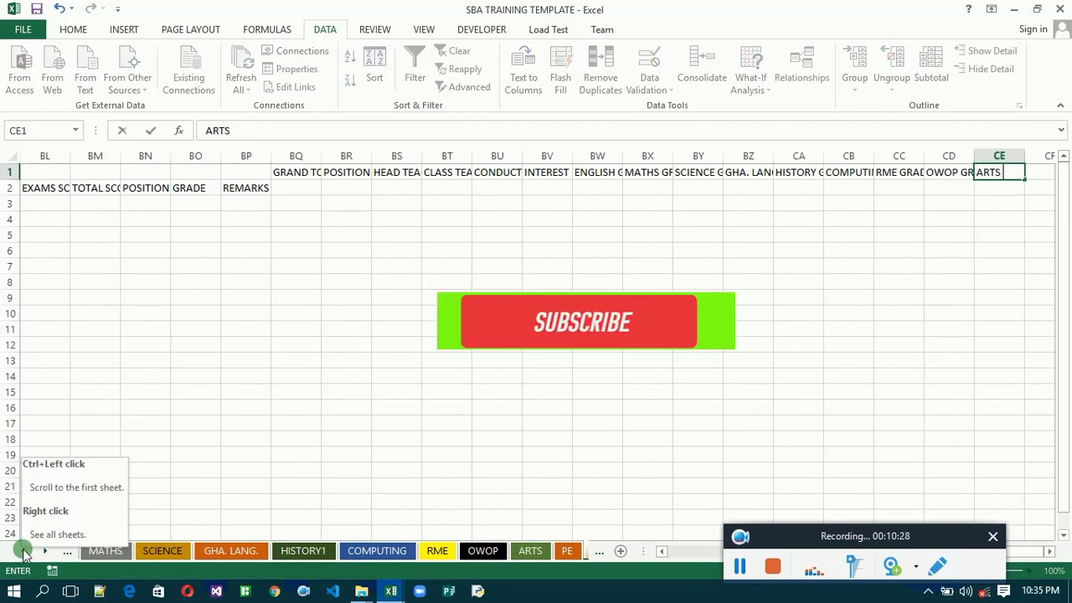
type(" GRADE")
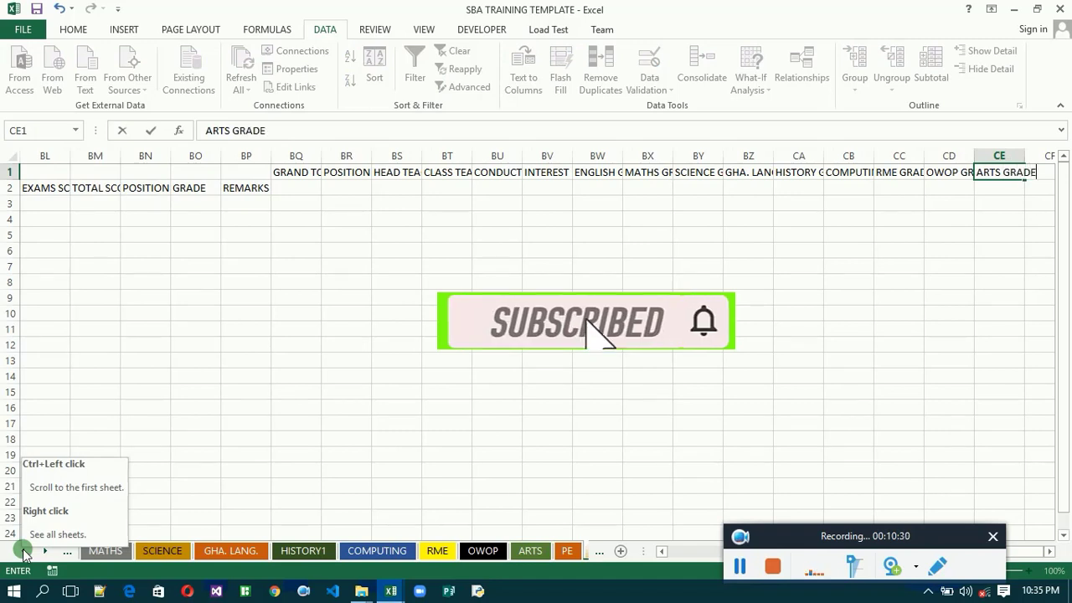
key("Tab")
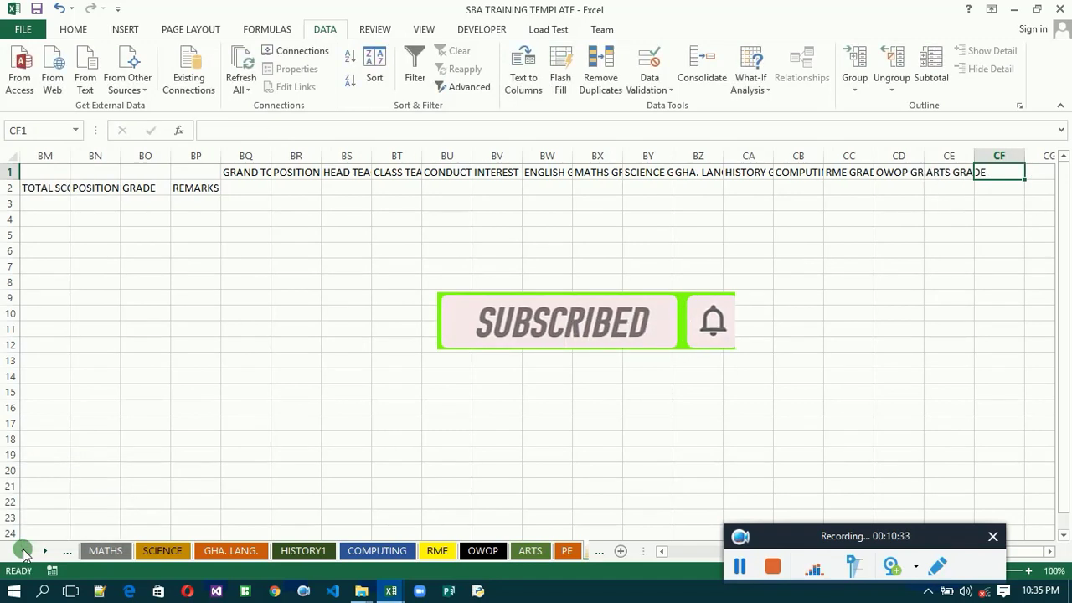
type("PR")
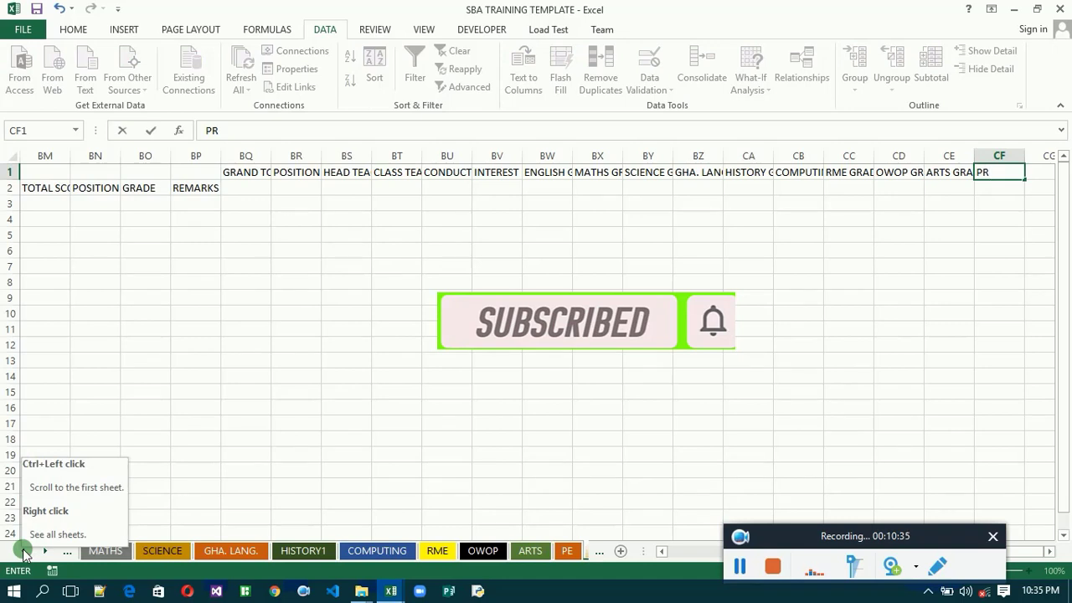
type(" GRADE")
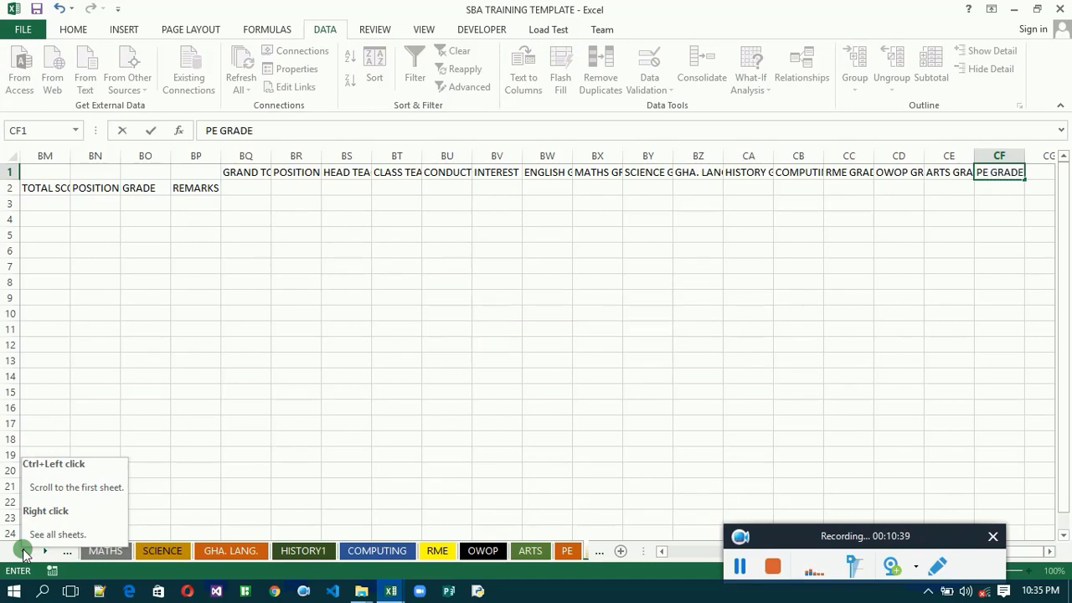
key("Tab")
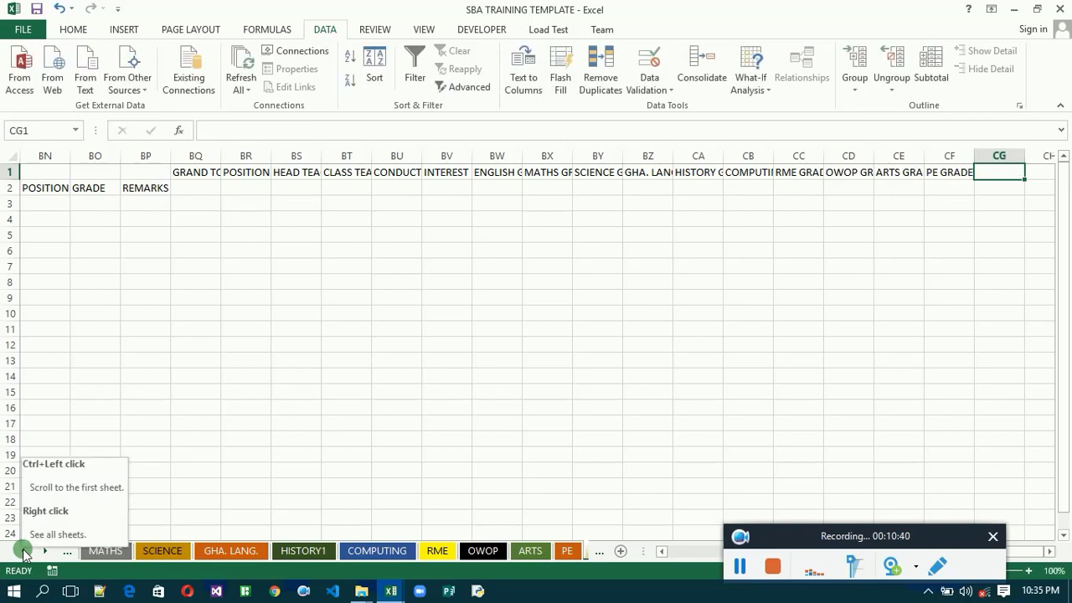
Enter the heading AGGREGATE in CG1 and turn on text wrapping for the header cells A1:CG2.
type("AGGREGATE")
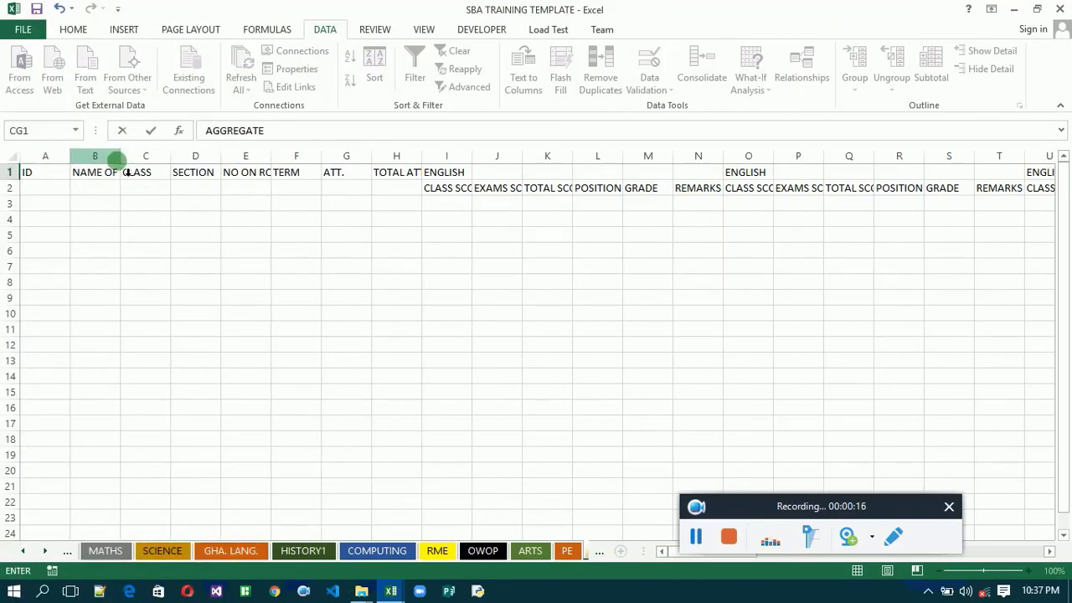
left_click(112, 159)
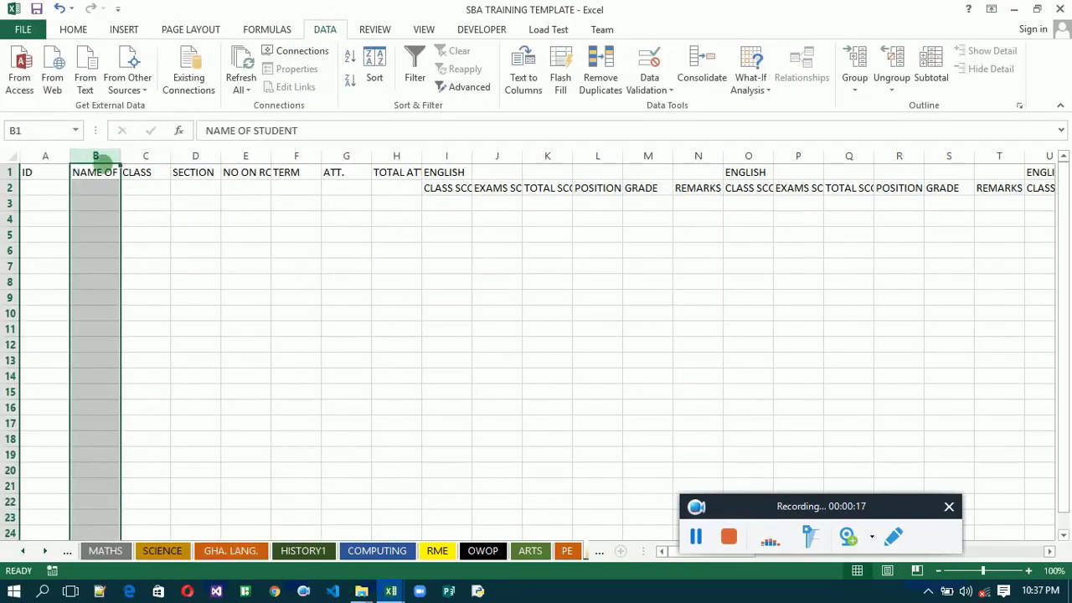
left_click(46, 176)
left_click_drag(48, 179, 953, 193)
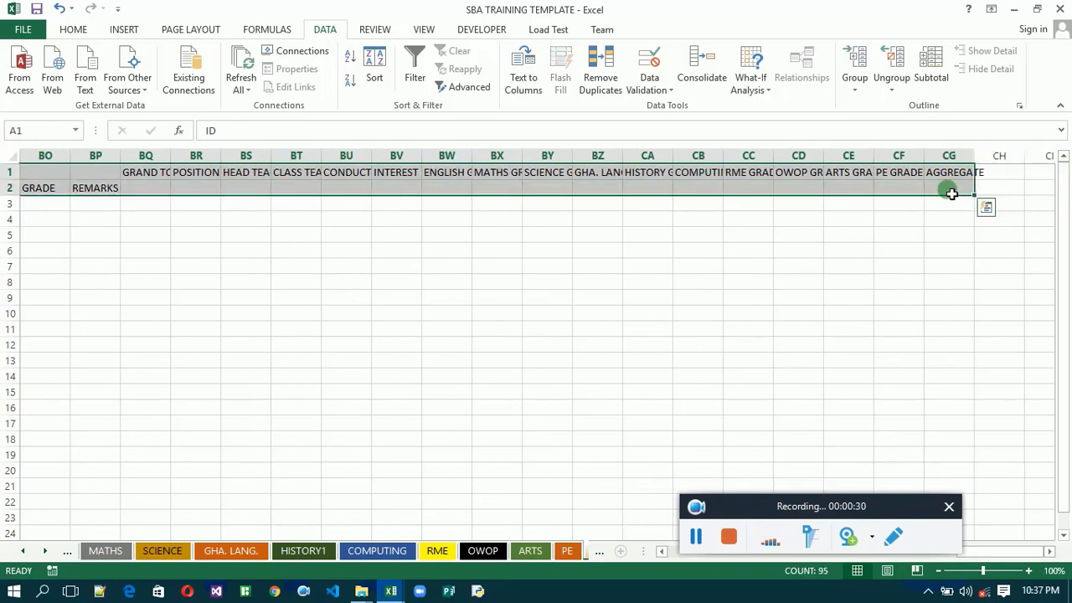
left_click(73, 29)
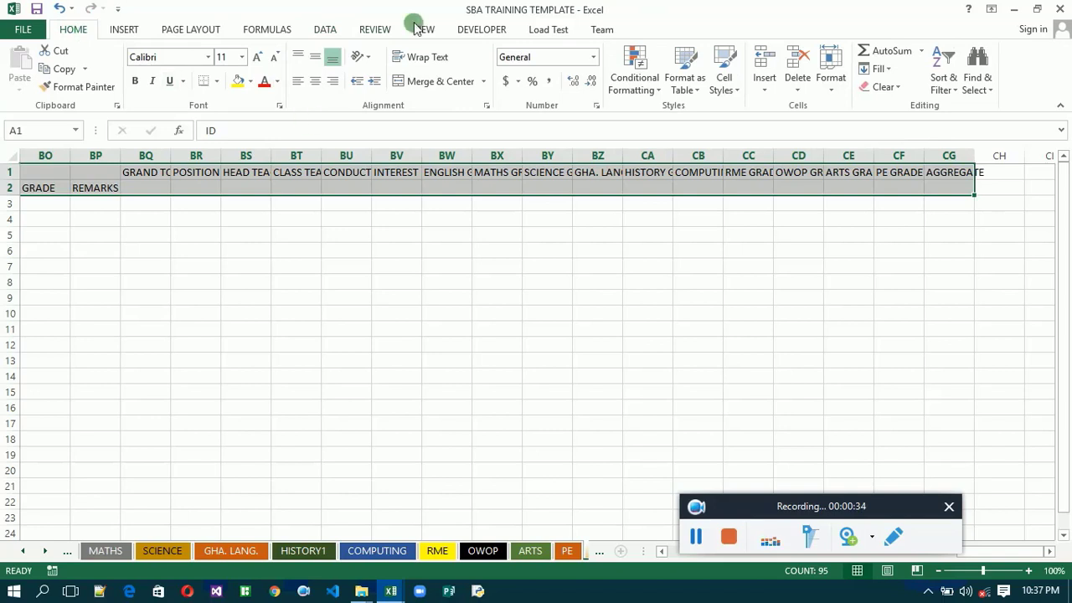
left_click(423, 57)
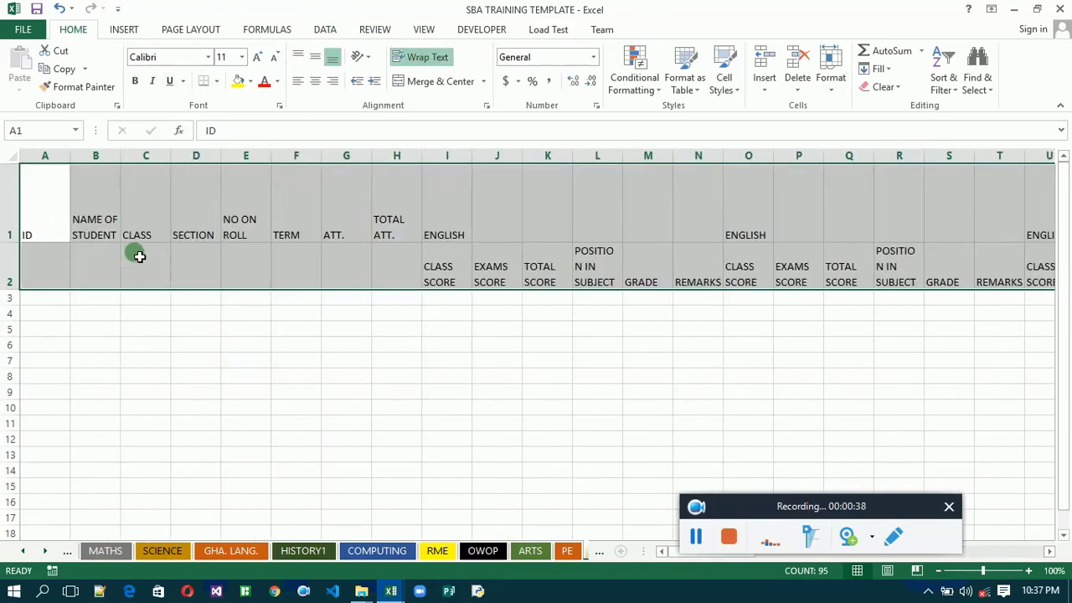
Insert a new sheet row above the headings in row 1.
left_click(37, 217)
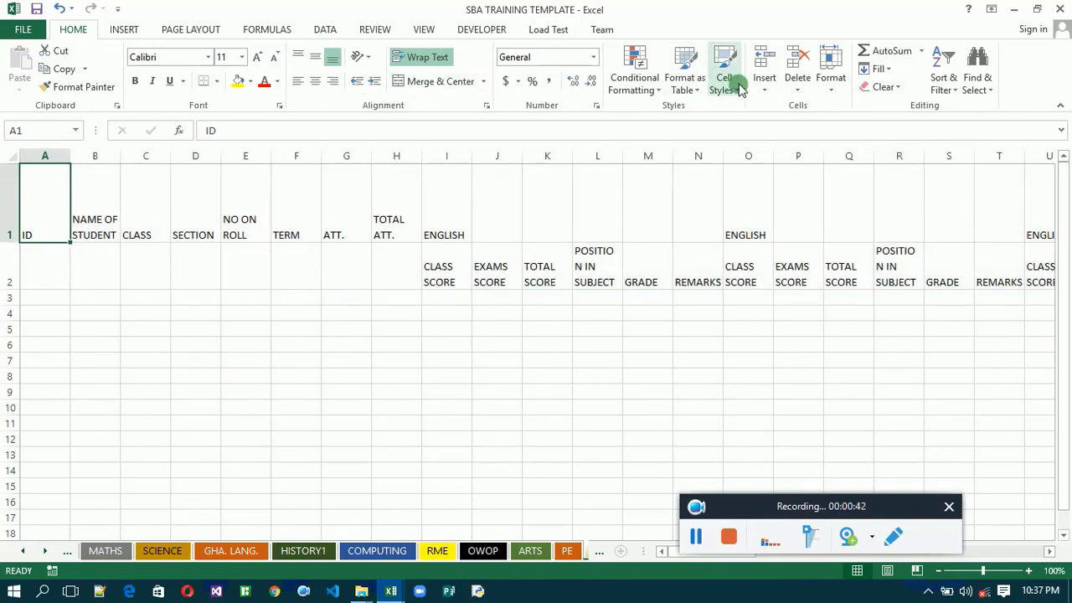
left_click(767, 88)
left_click(767, 88)
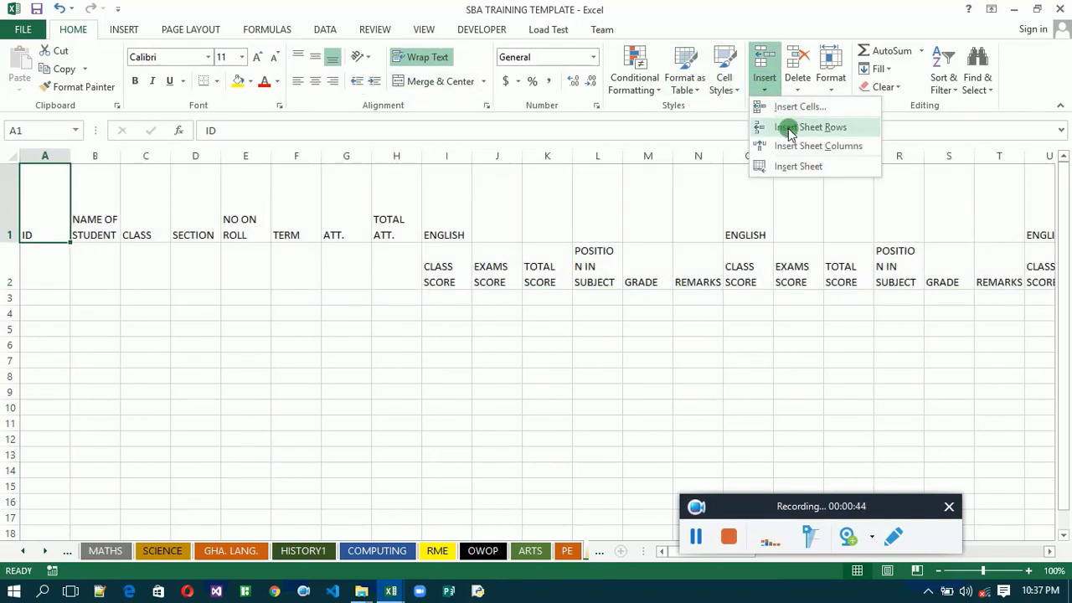
left_click(790, 129)
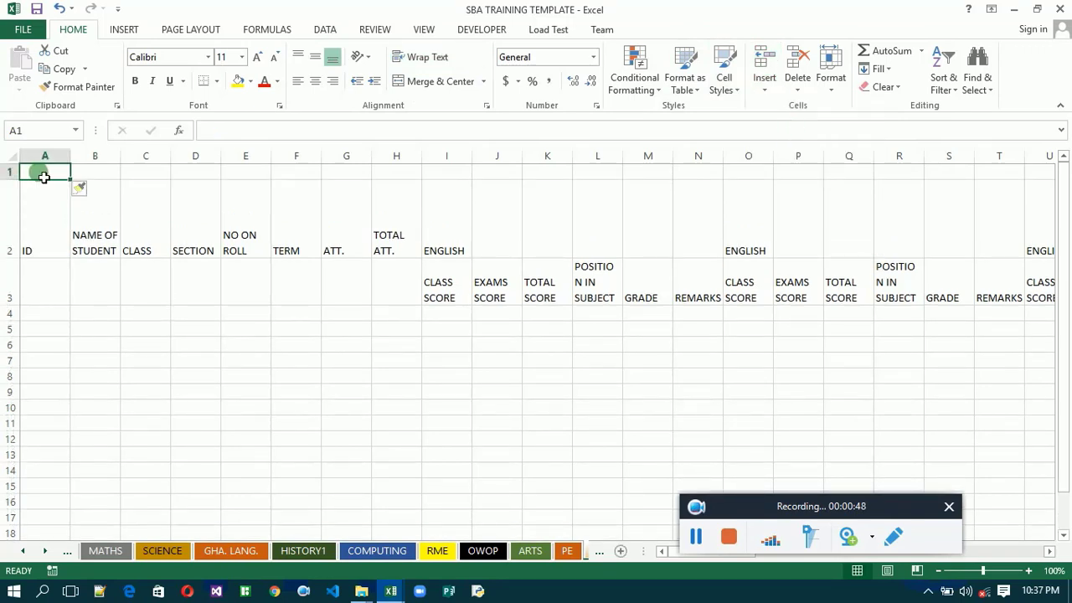
Merge cells A1:CG1 without centring and enter the title TERMINAL REPORT ANALYSIS in them.
left_click_drag(45, 176, 736, 173)
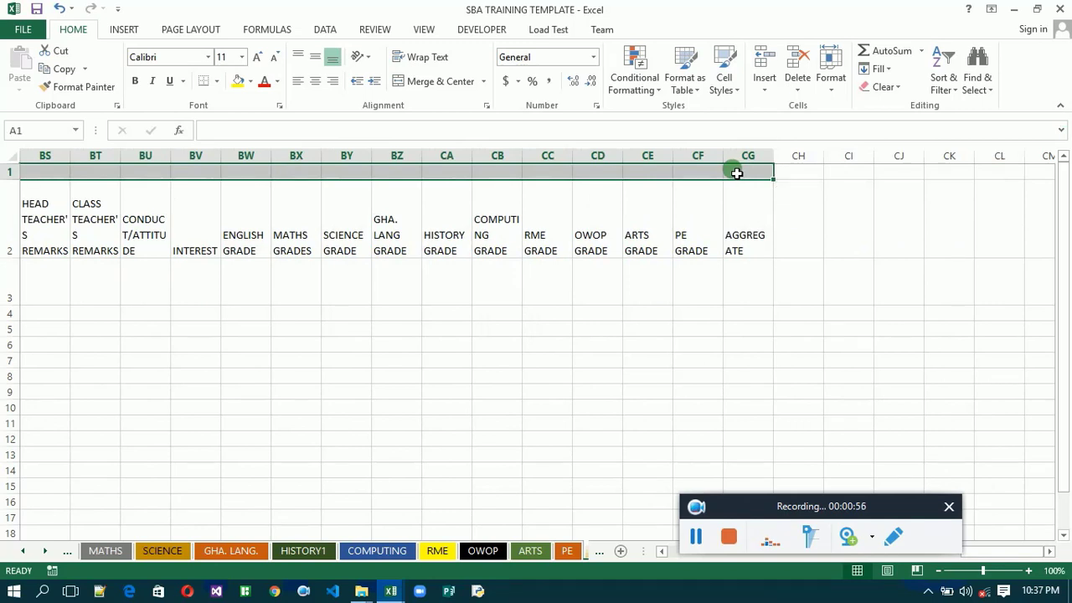
left_click(486, 81)
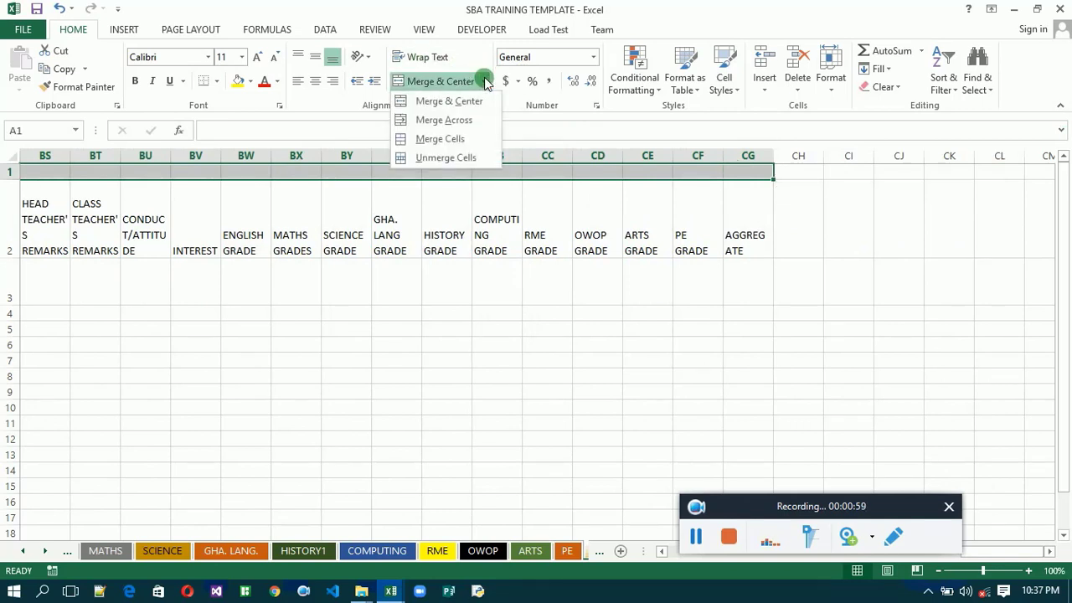
left_click(455, 140)
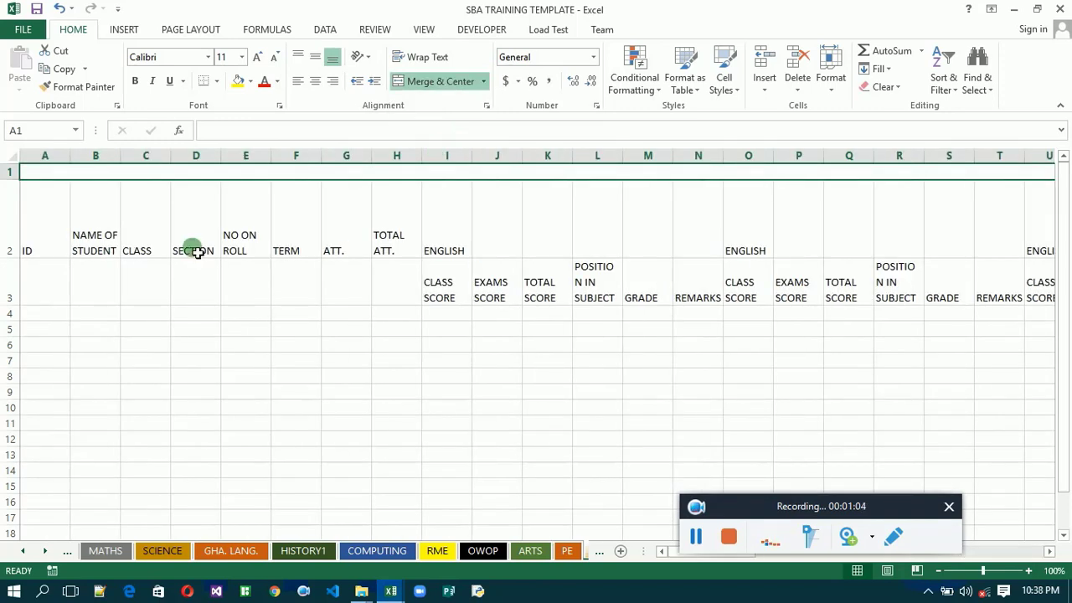
type("TERMINAL REPORT ANALYSIS")
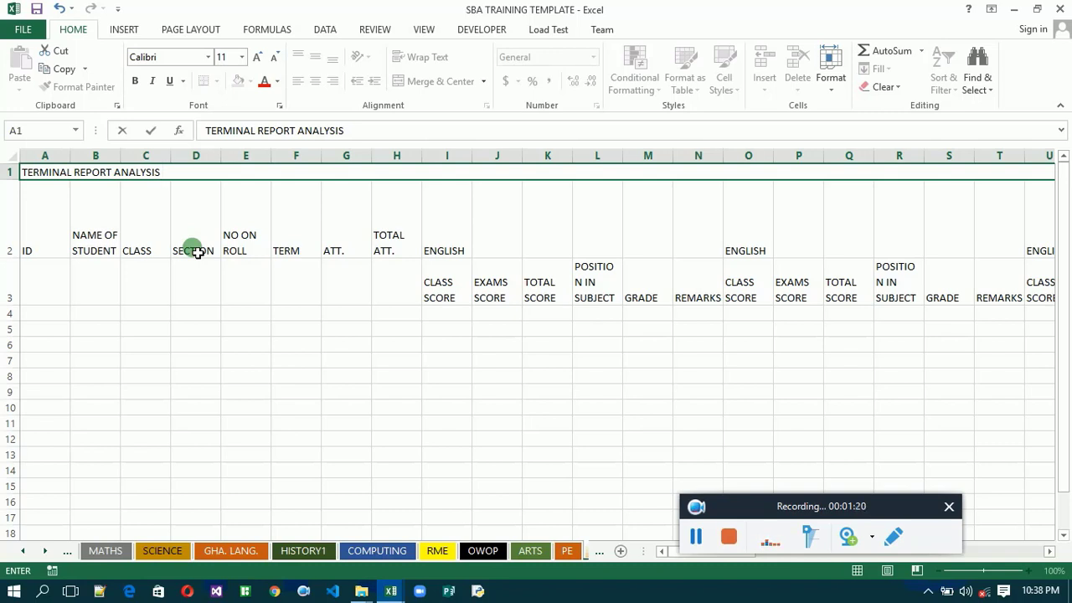
left_click(58, 249)
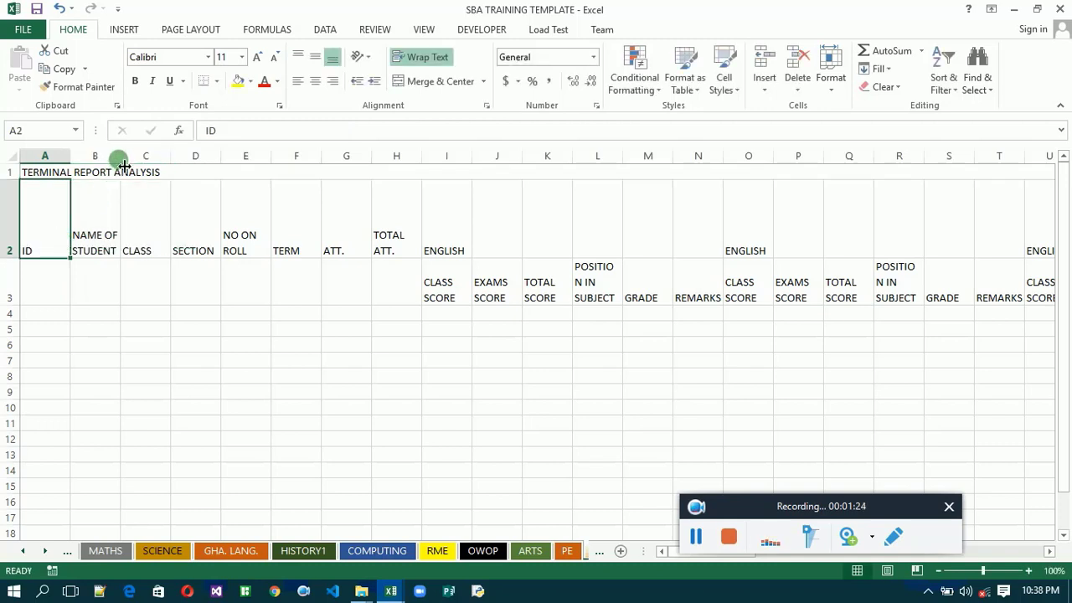
Widen column B so the NAME OF STUDENT heading fits on one line.
left_click_drag(126, 164, 280, 154)
Left-align the TERMINAL REPORT ANALYSIS title in the merged row 1.
left_click(151, 178)
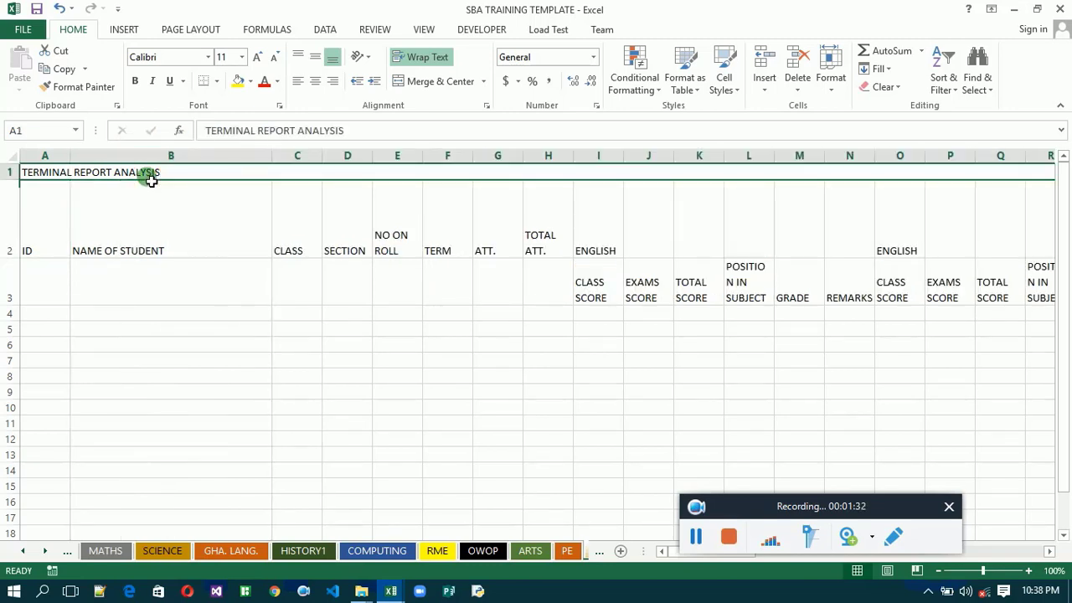
left_click(314, 87)
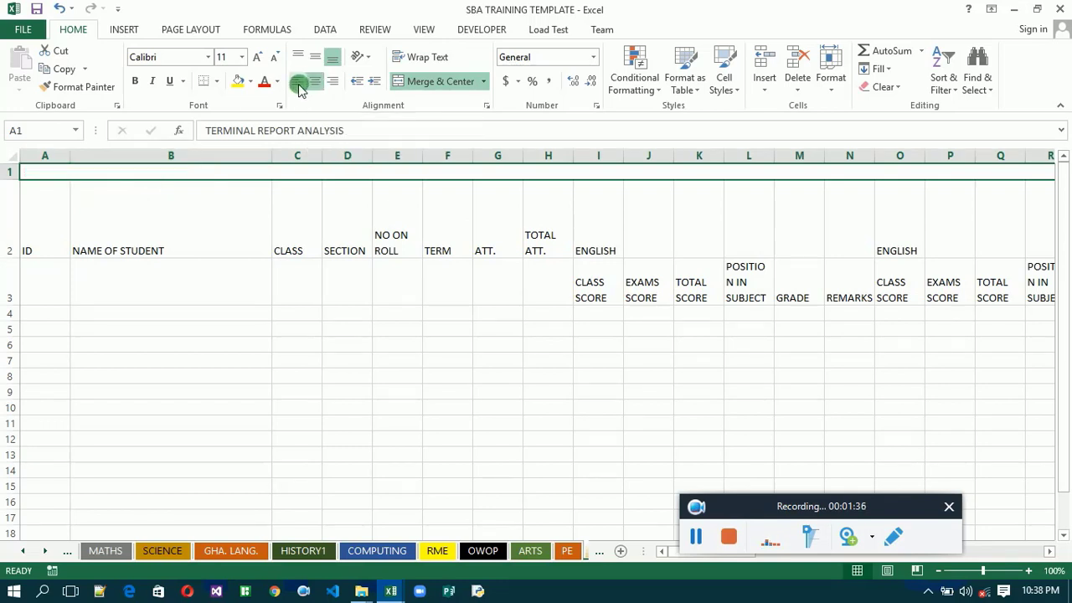
left_click(298, 84)
key("Right")
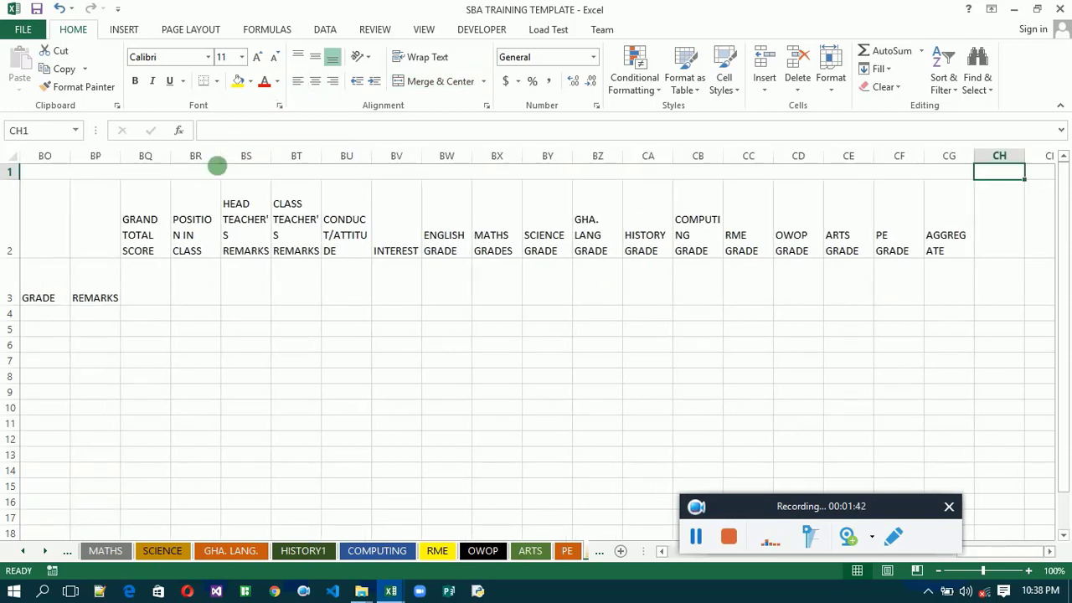
left_click(220, 175)
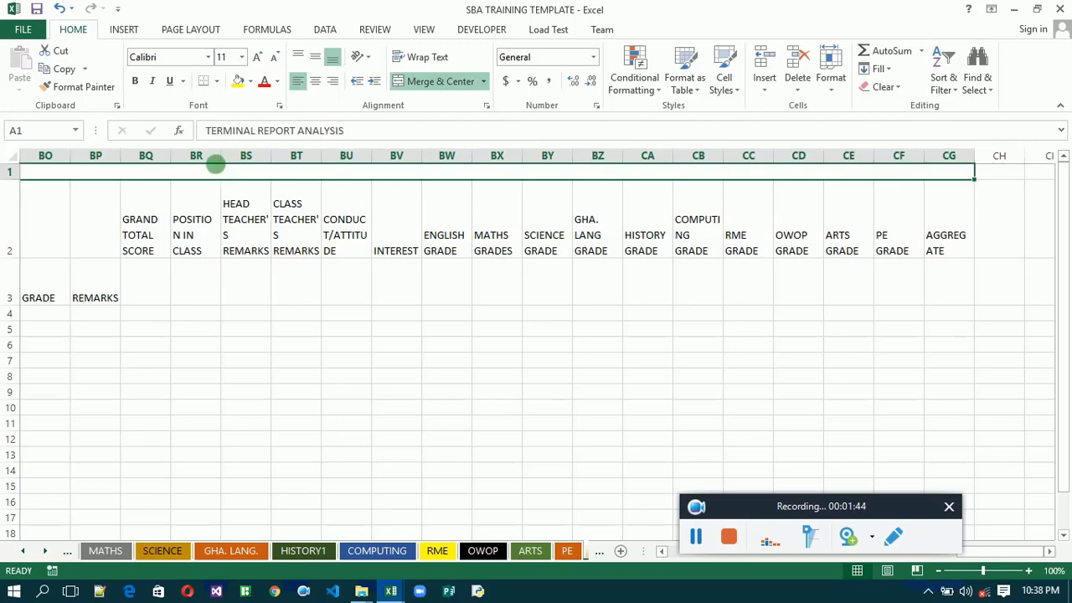
left_click(209, 134)
key("Tab")
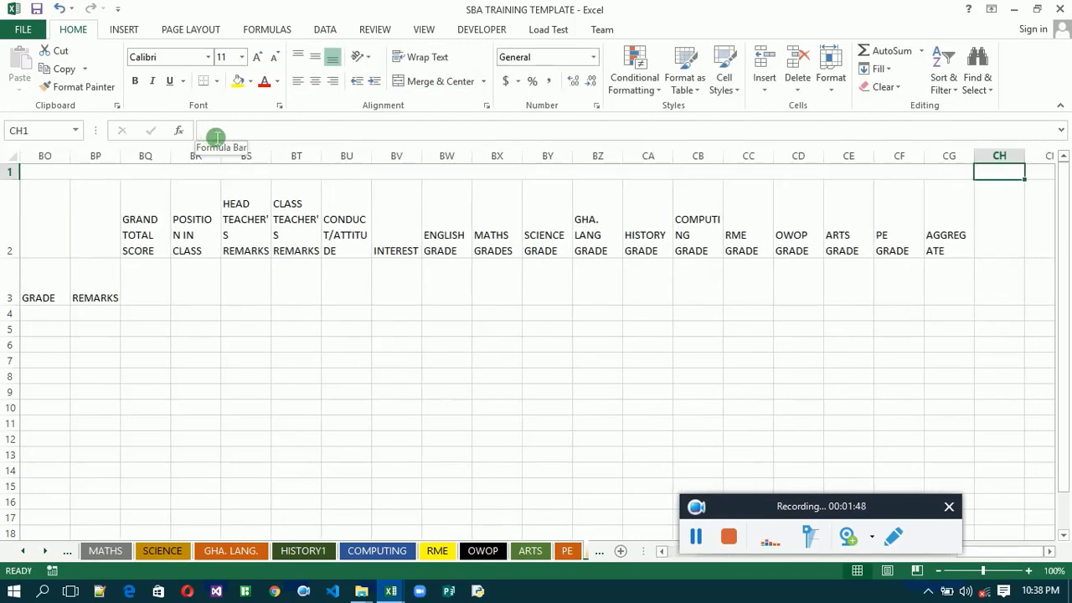
left_click(217, 135)
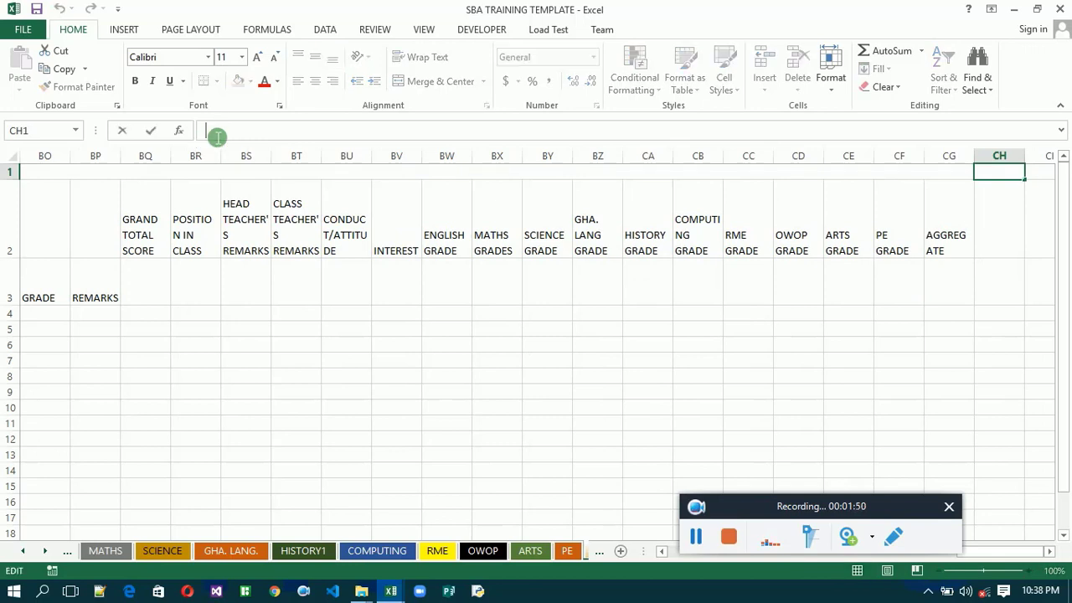
left_click(196, 176)
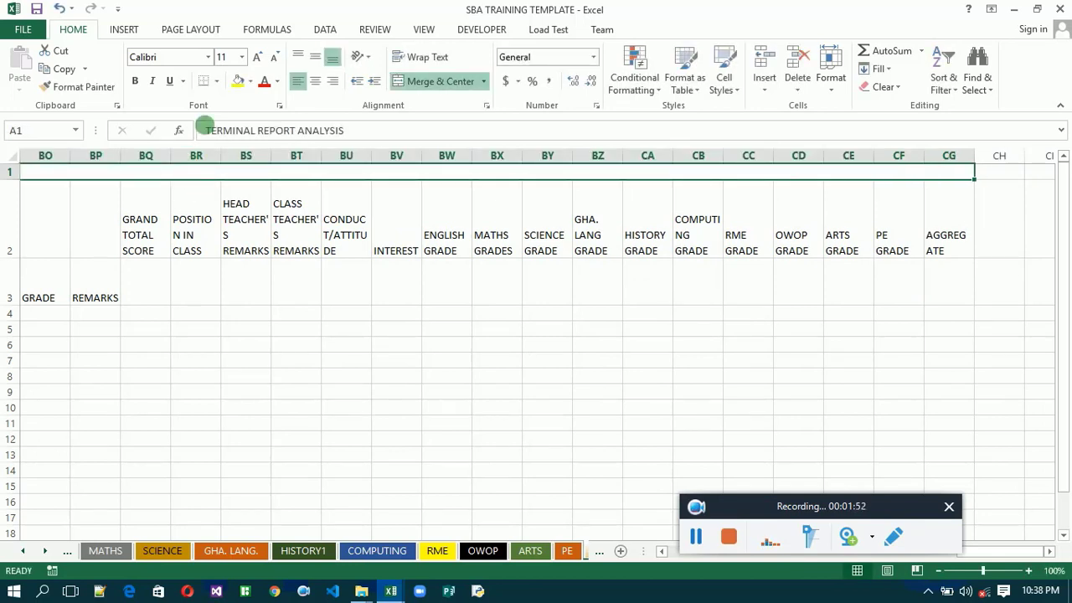
Add leading spaces before TERMINAL REPORT ANALYSIS in A1 to indent the title over the first columns.
left_click(211, 132)
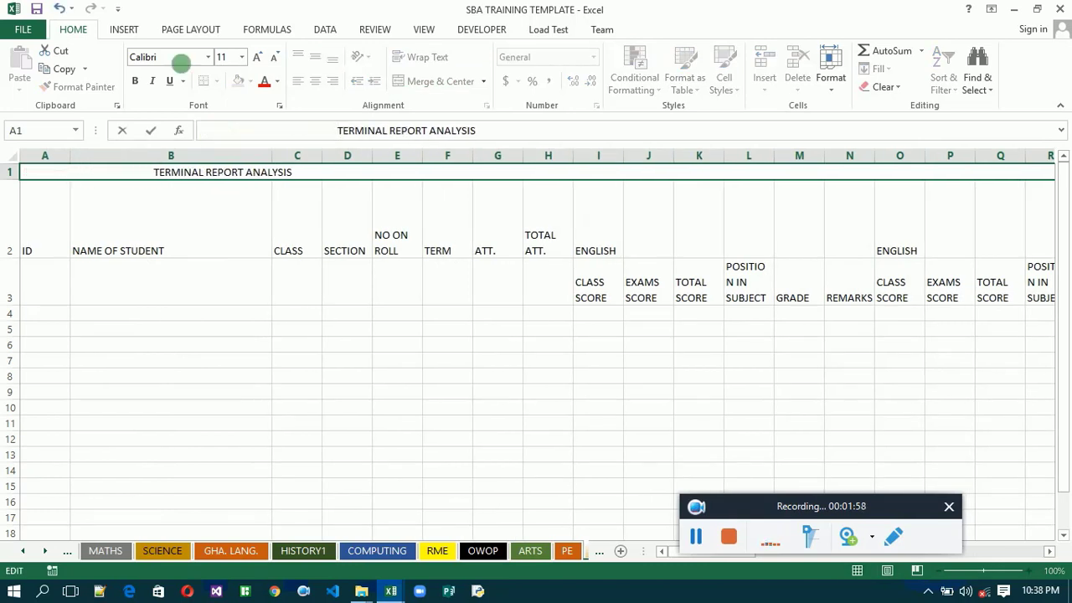
left_click(258, 62)
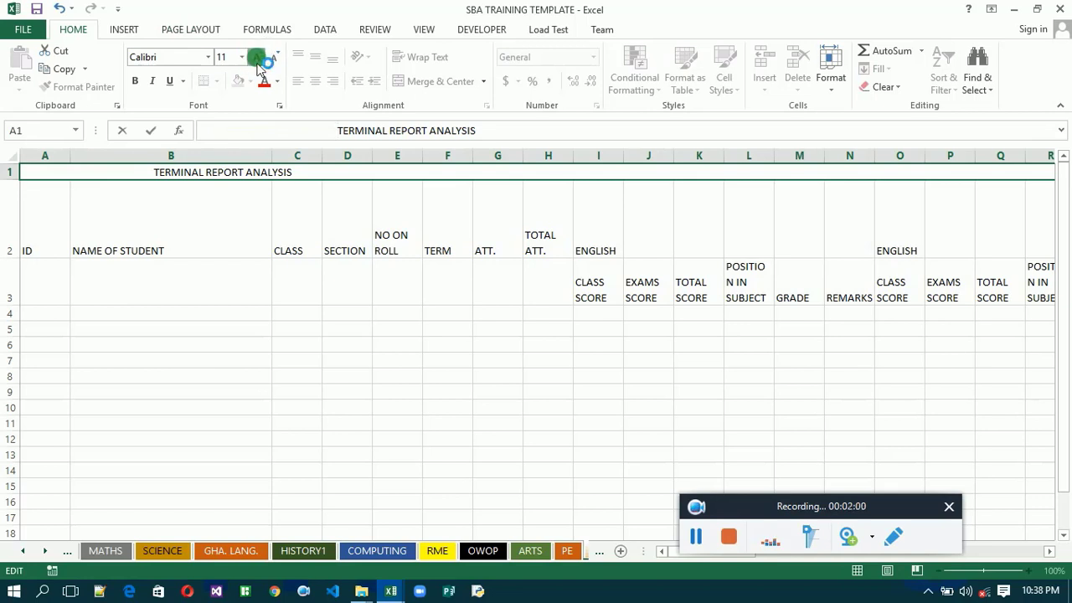
left_click(258, 62)
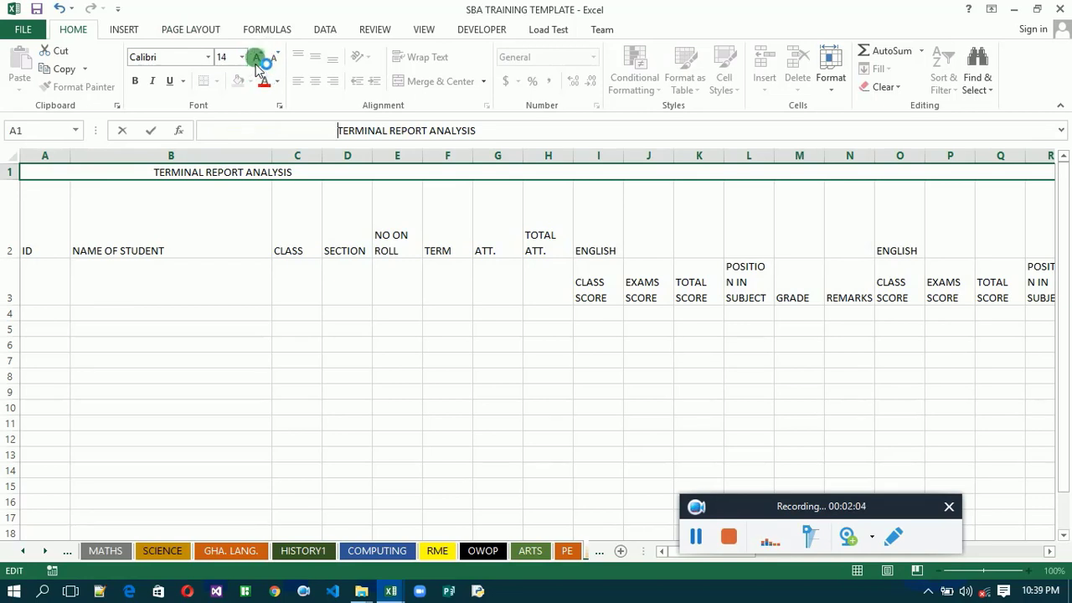
left_click(258, 62)
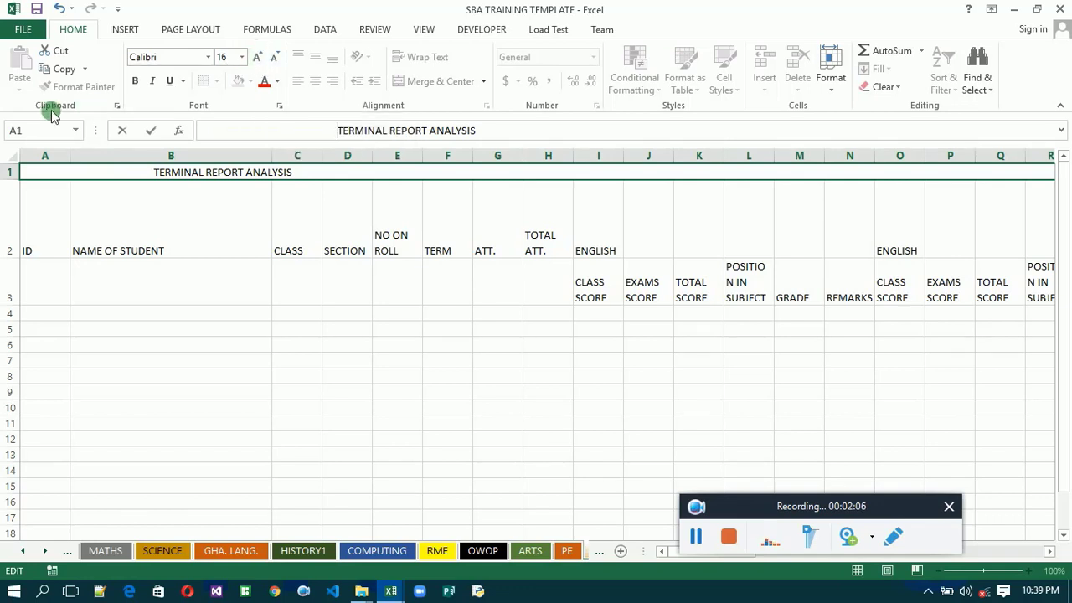
left_click(133, 80)
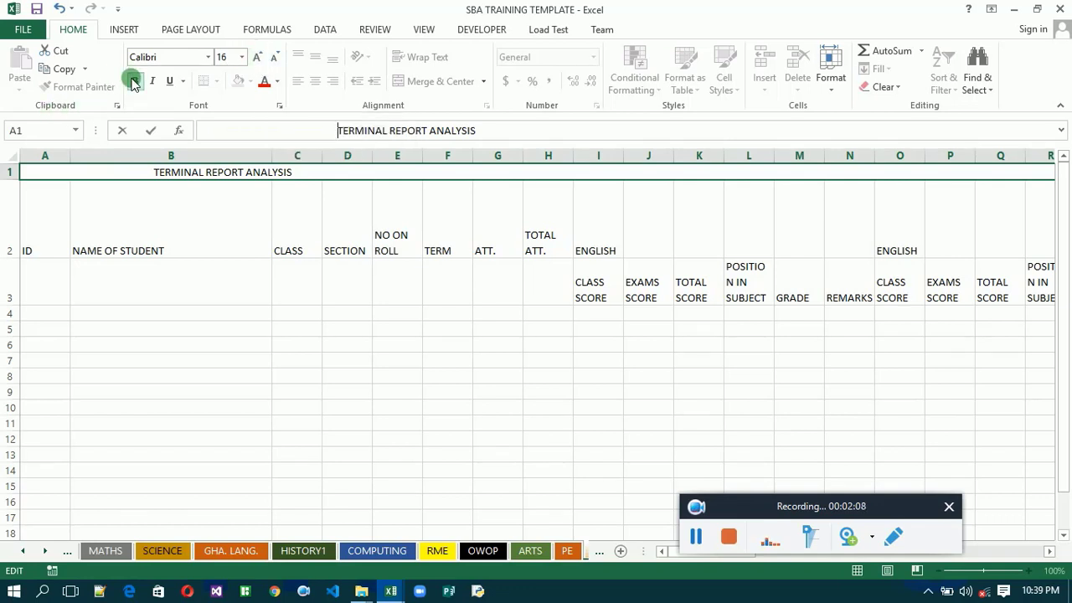
Format the TERMINAL REPORT ANALYSIS title cell with 16-point bold text and a yellow fill.
left_click(142, 177)
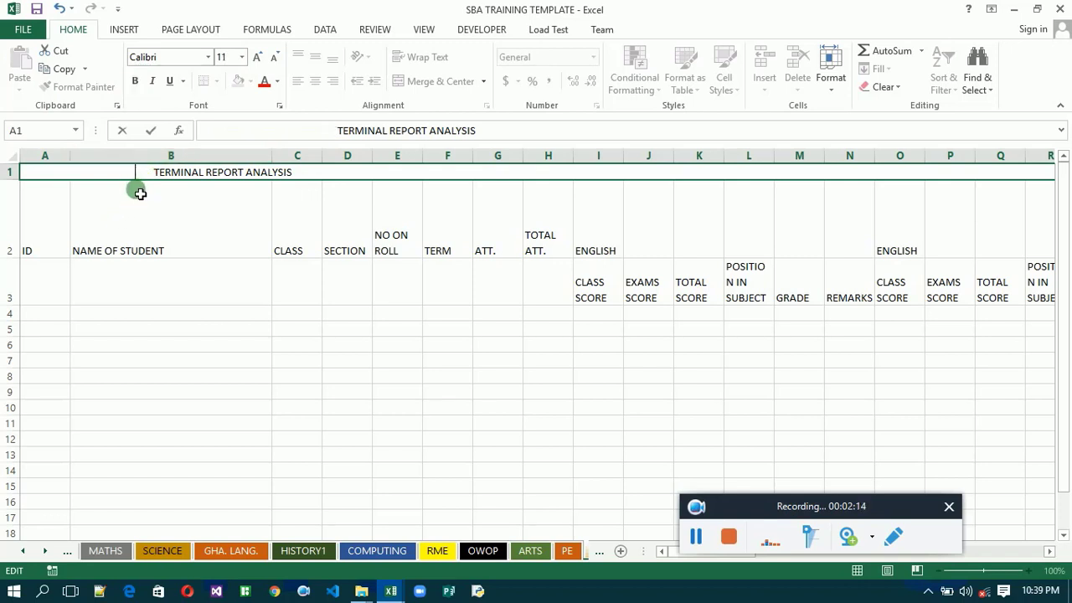
left_click(137, 191)
left_click(139, 174)
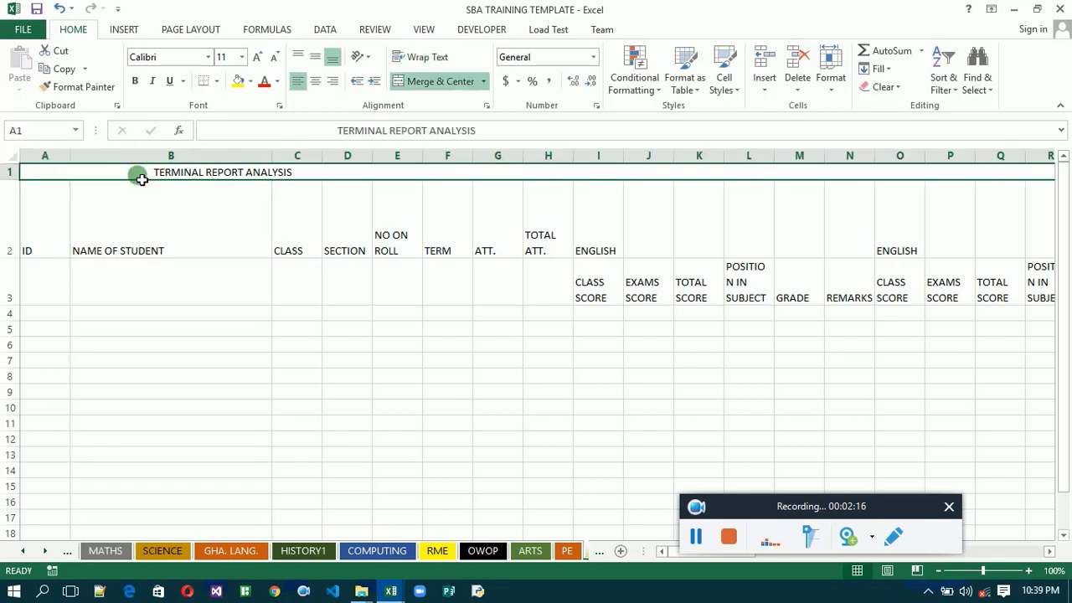
left_click(258, 57)
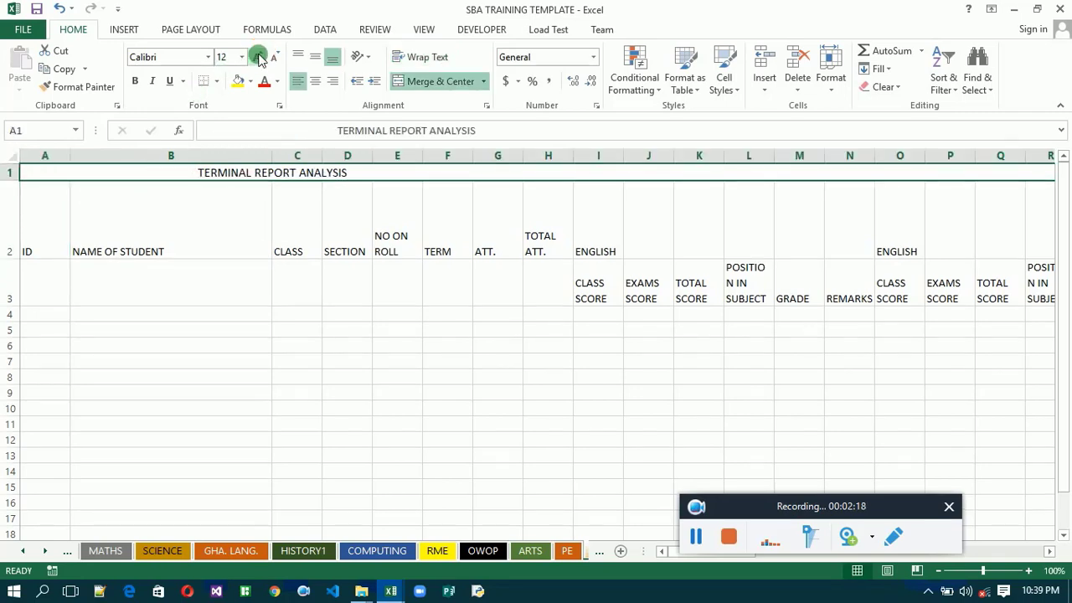
left_click(258, 57)
left_click(258, 57)
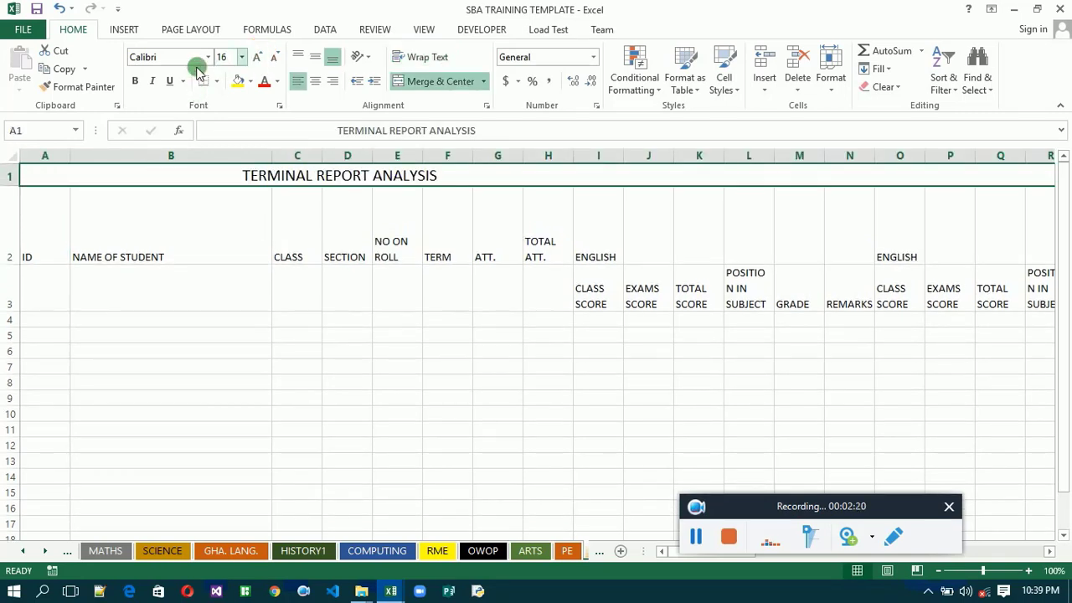
left_click(136, 83)
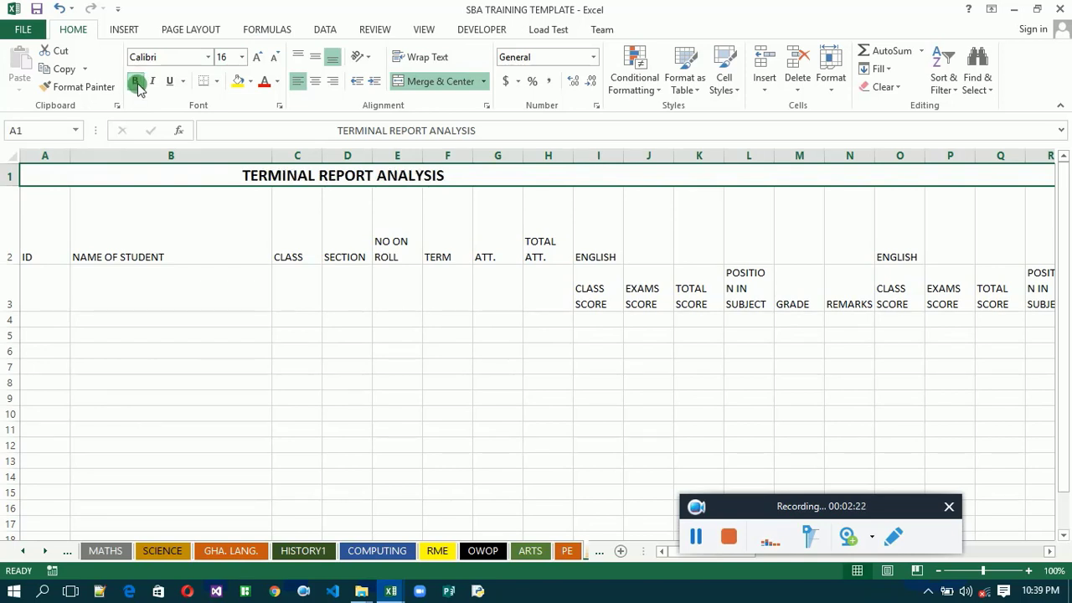
left_click(240, 80)
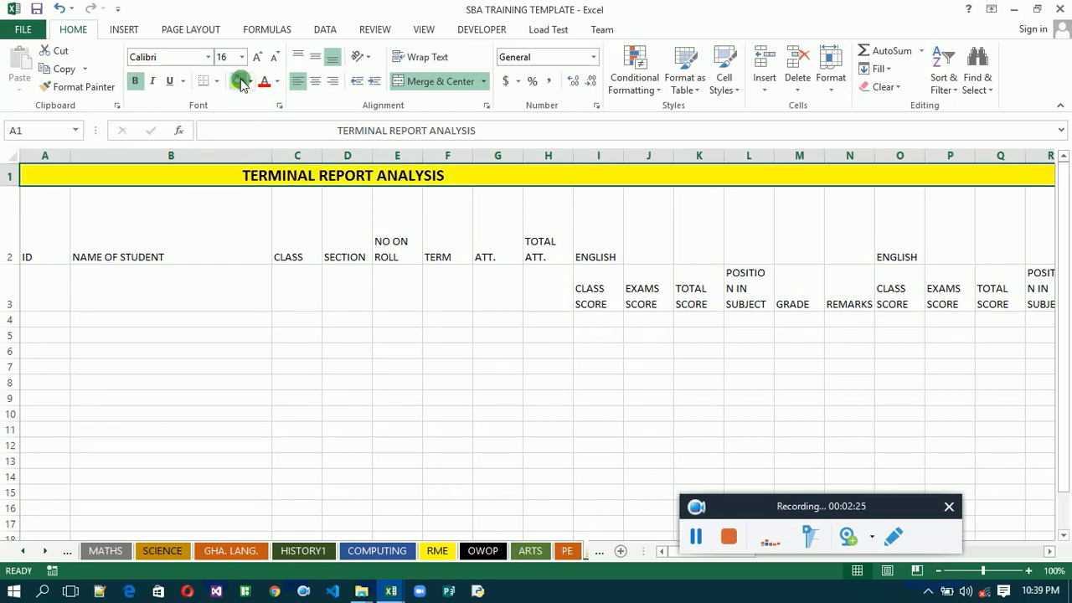
left_click(59, 241)
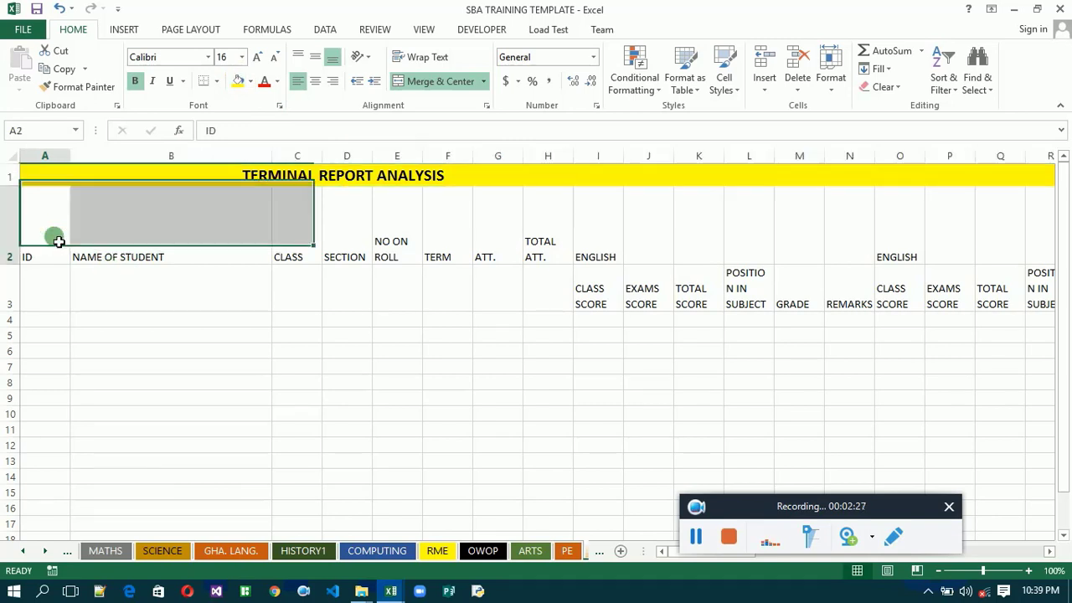
left_click(298, 236)
left_click(337, 231)
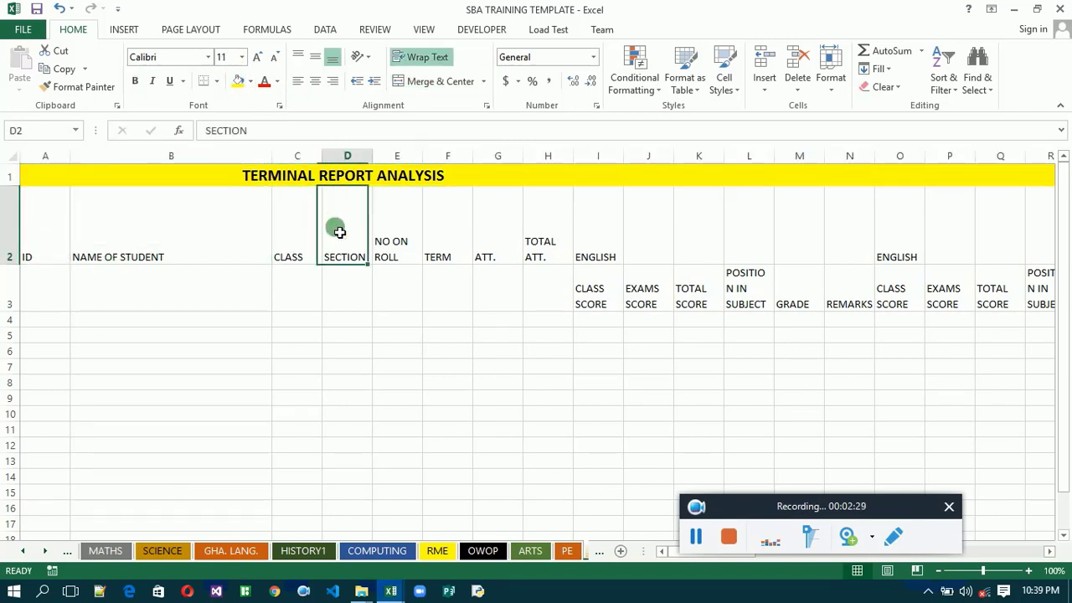
left_click(394, 232)
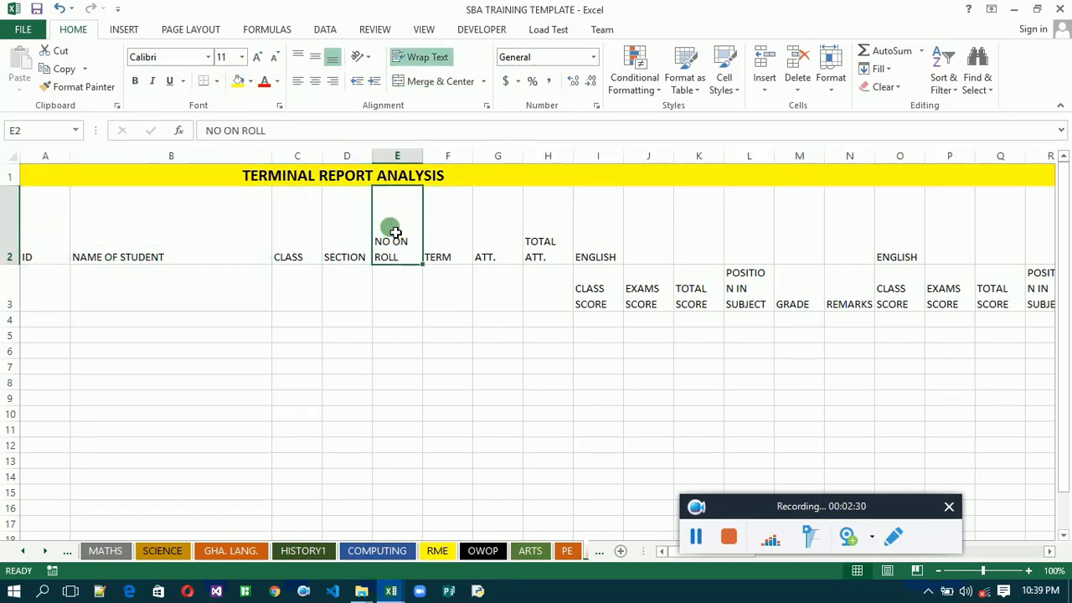
left_click(445, 242)
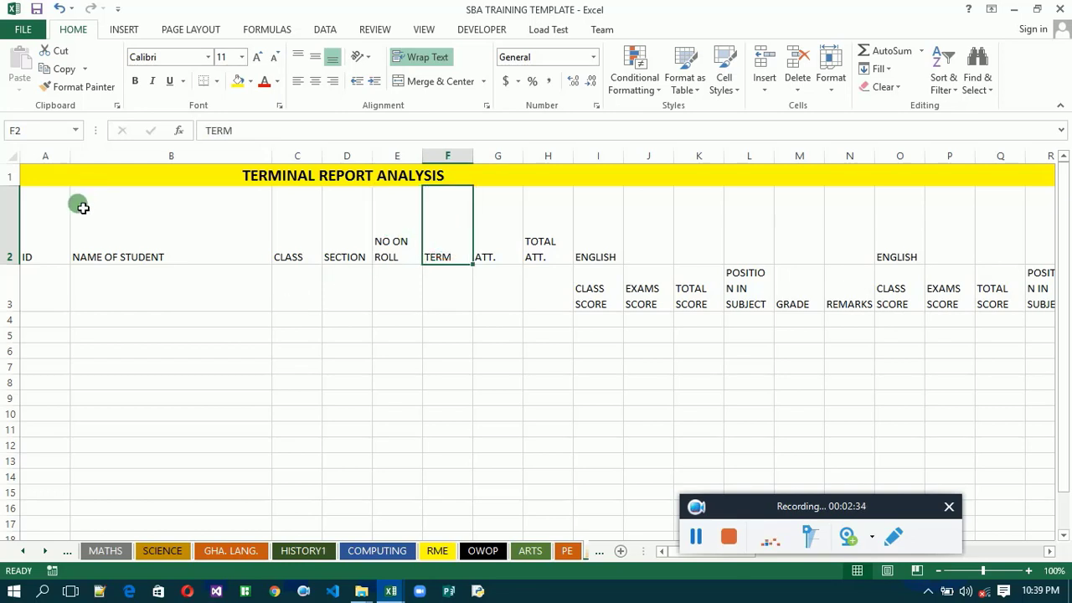
Centre the headings in A2:CG3 both vertically and horizontally.
left_click(49, 222)
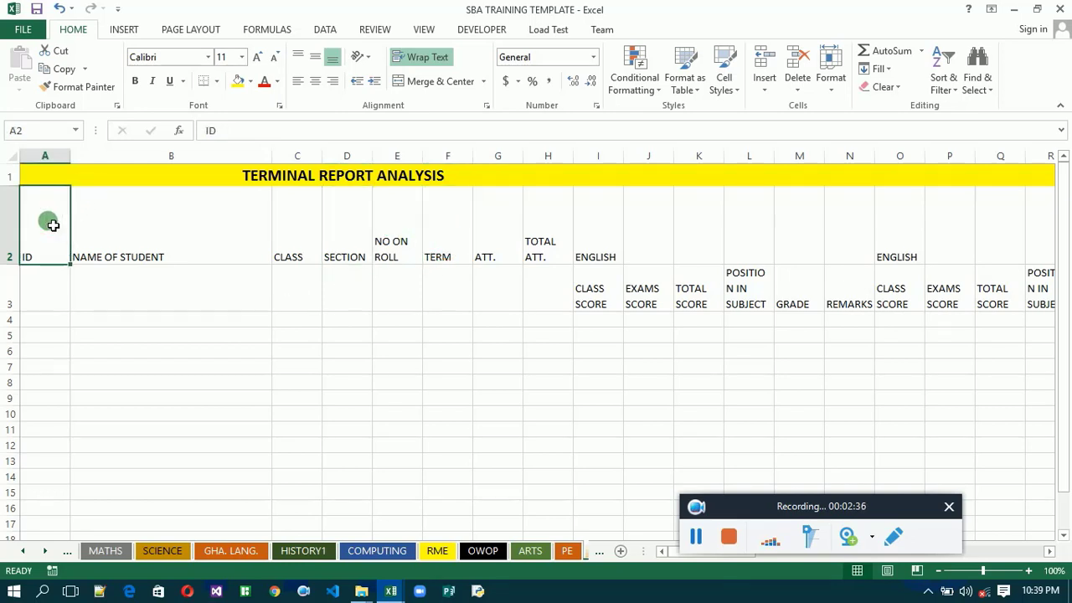
left_click_drag(52, 224, 1068, 298)
left_click_drag(1067, 298, 507, 287)
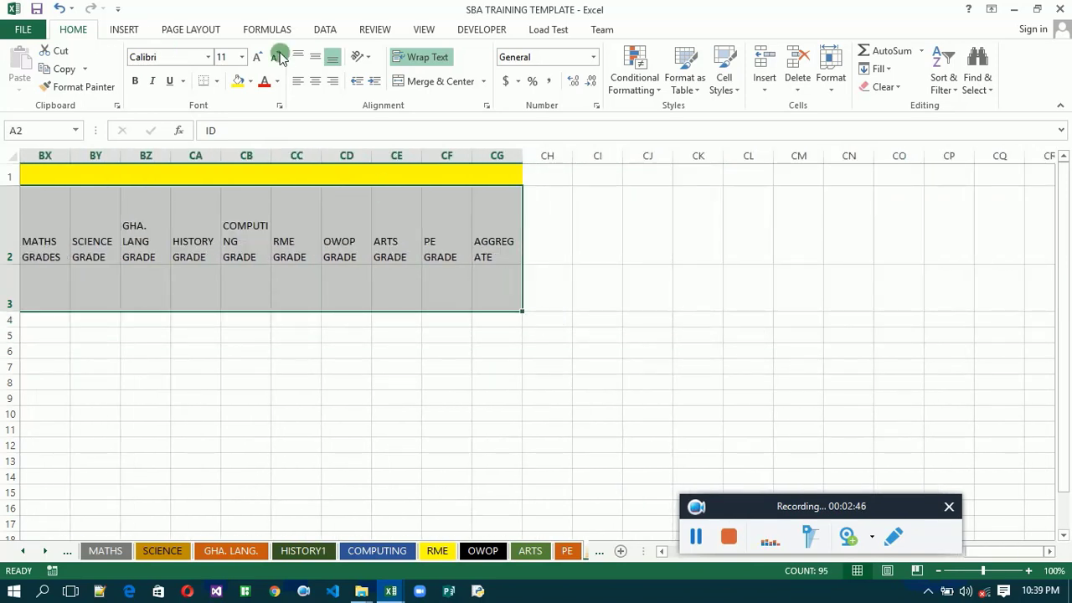
left_click(316, 57)
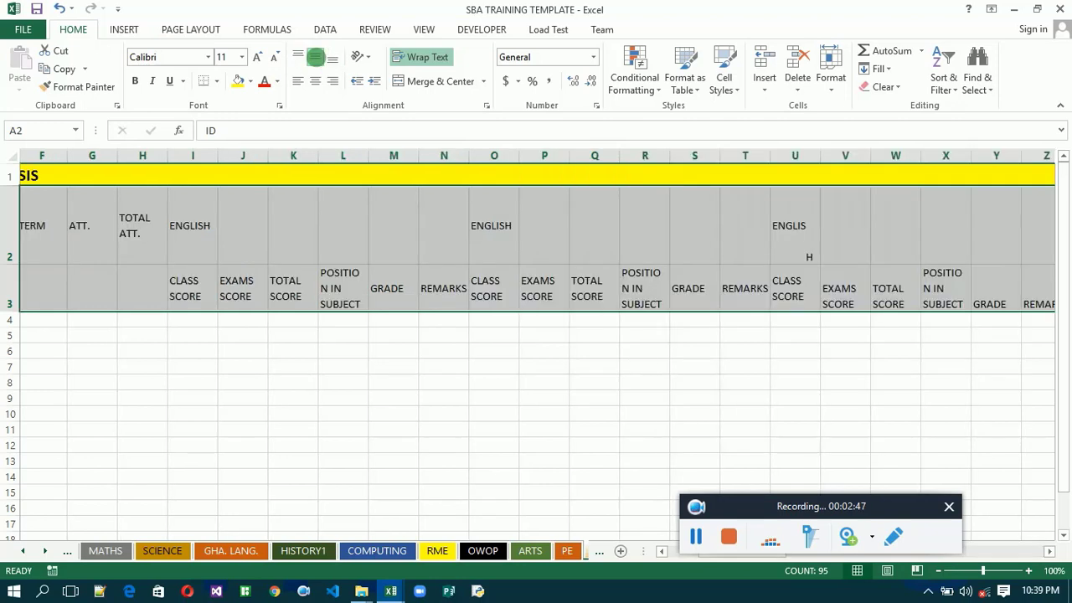
left_click(315, 81)
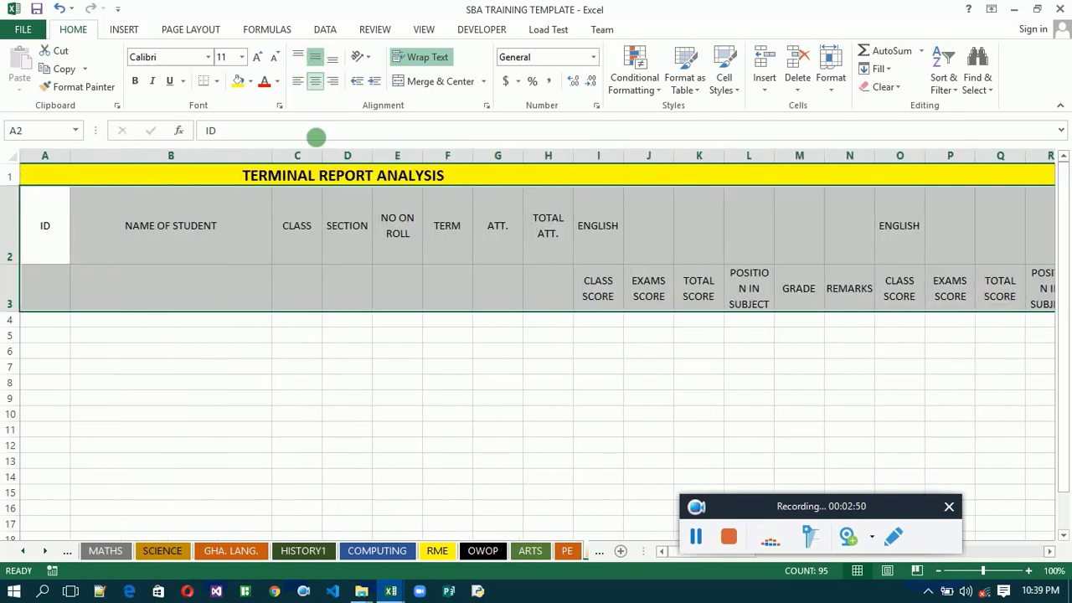
Merge and centre the first ENGLISH heading across I2:N2 and format it as 12-point bold.
left_click(356, 249)
left_click(484, 251)
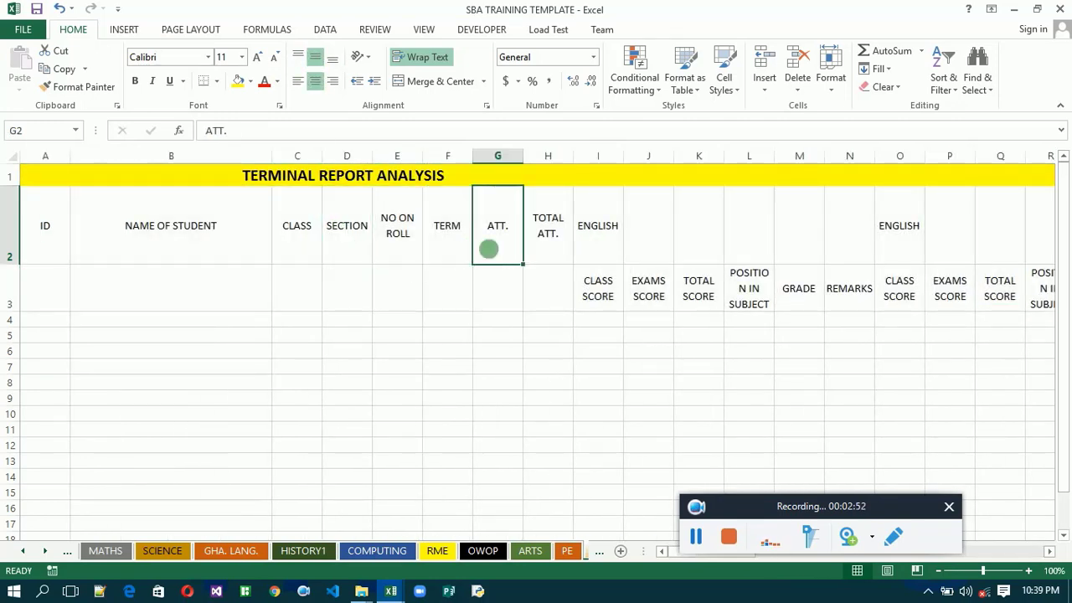
left_click(548, 246)
left_click(603, 255)
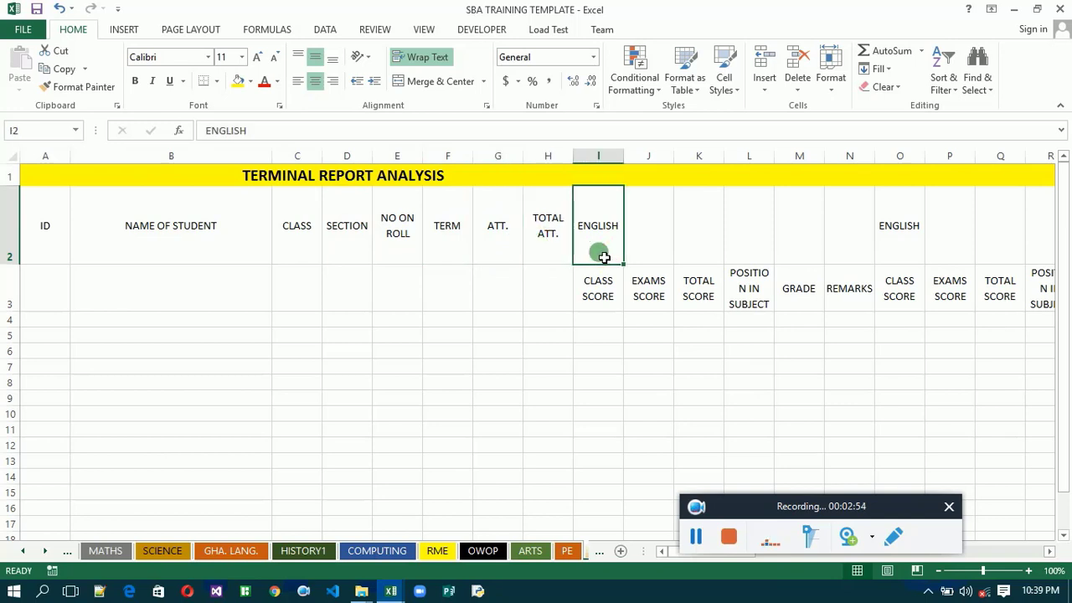
left_click_drag(604, 257, 836, 242)
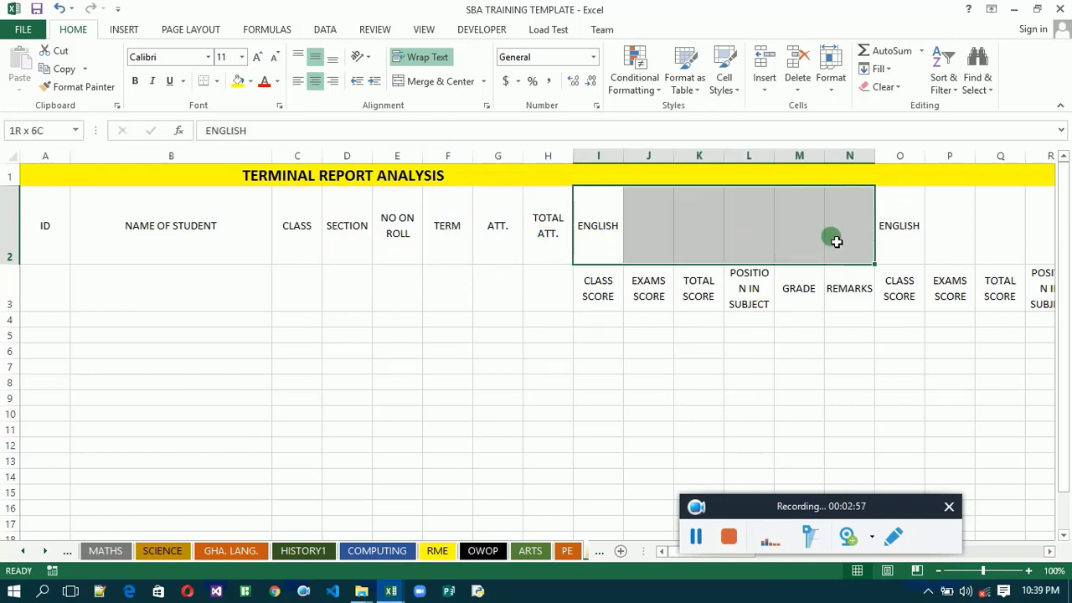
left_click(446, 81)
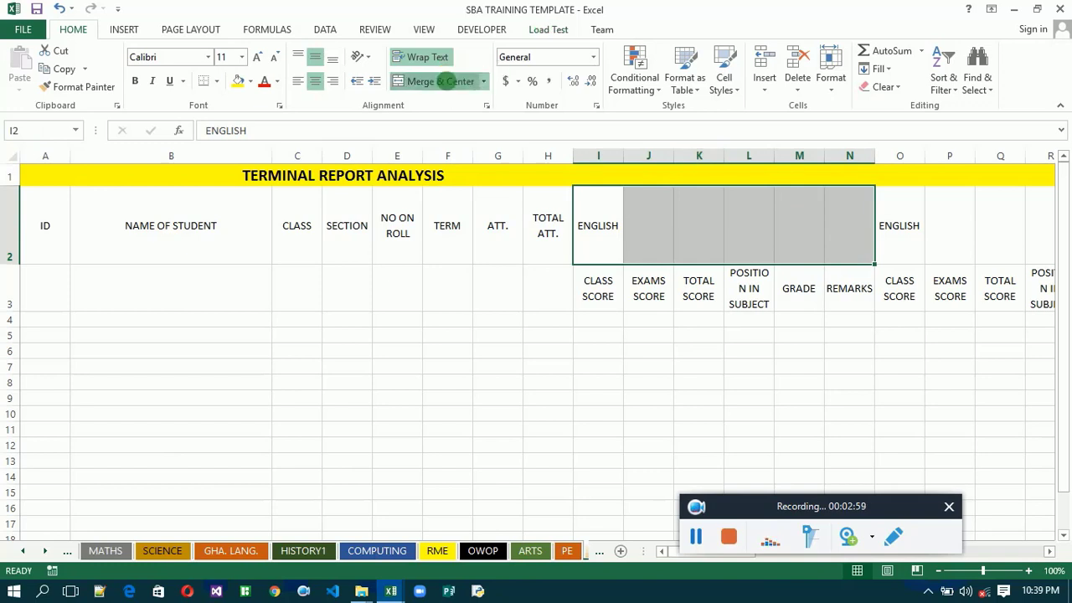
left_click(259, 57)
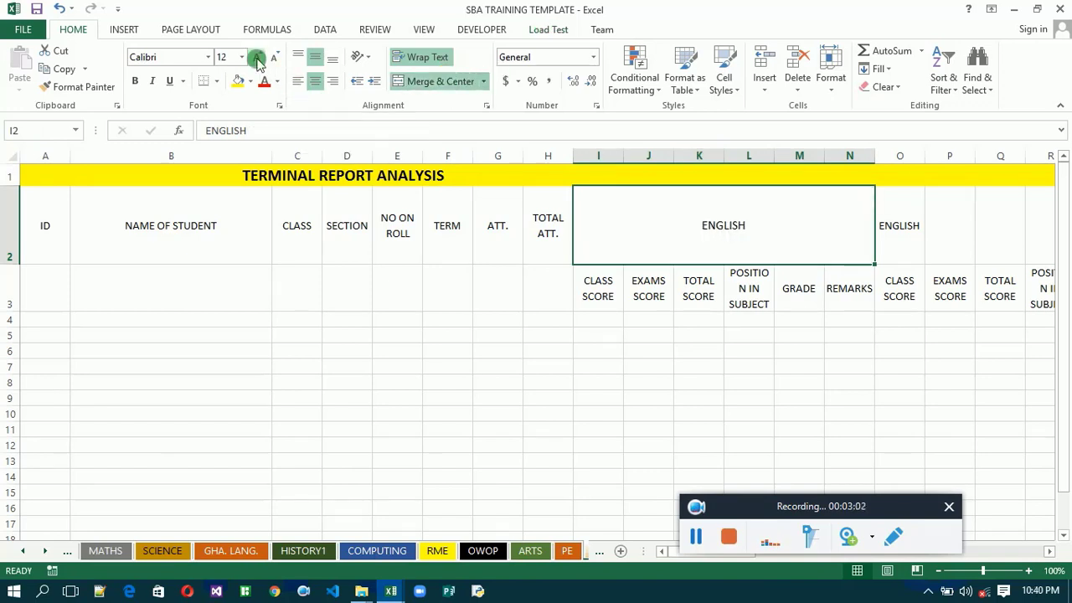
left_click(137, 81)
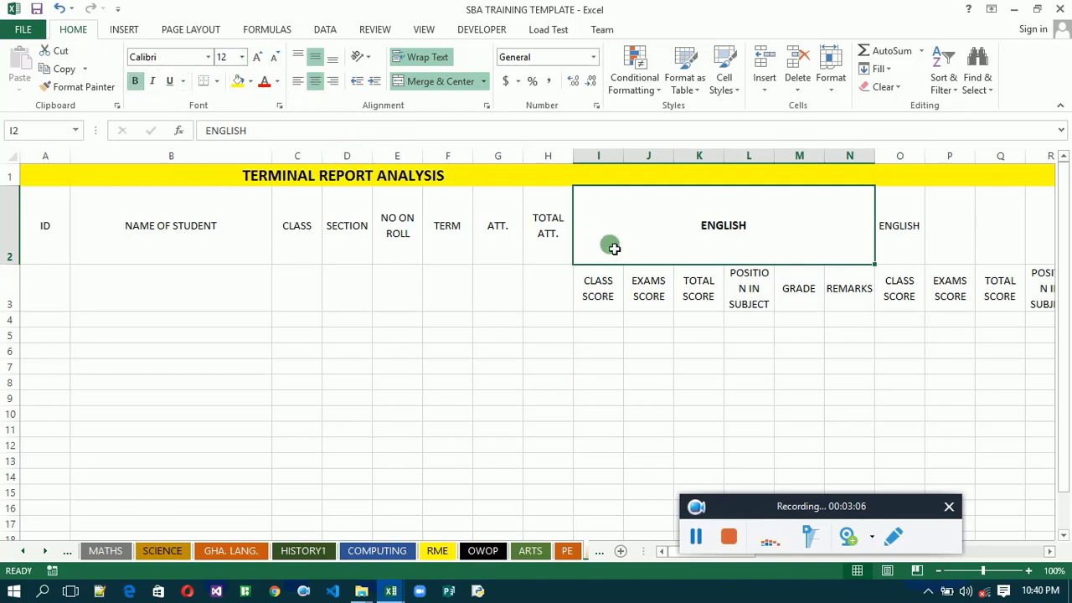
Make all the headings in rows 2 and 3 bold, from column A through column CG.
left_click_drag(603, 241, 906, 296)
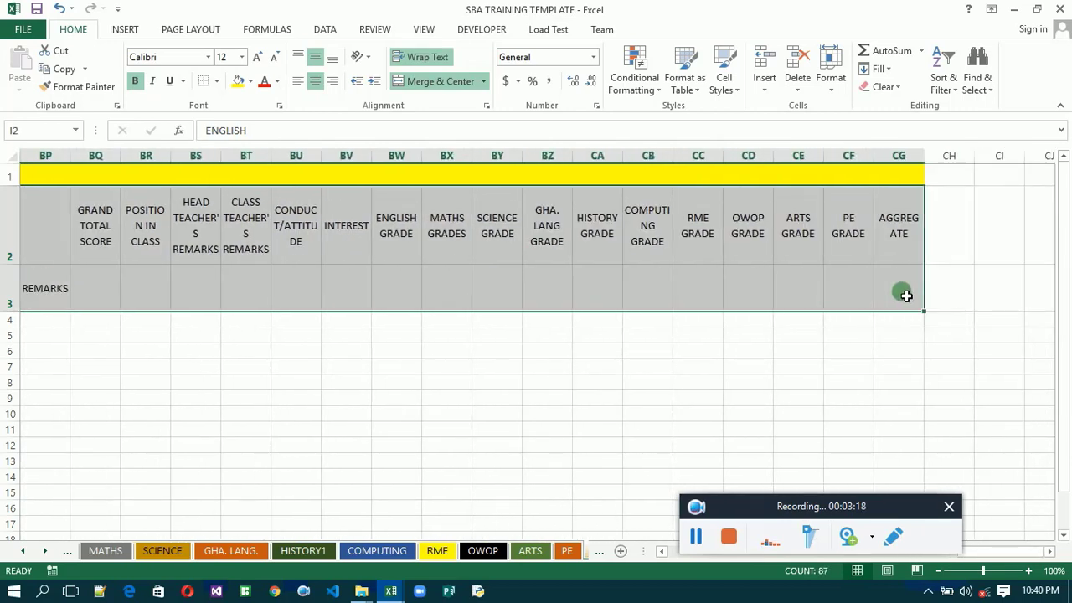
left_click(136, 81)
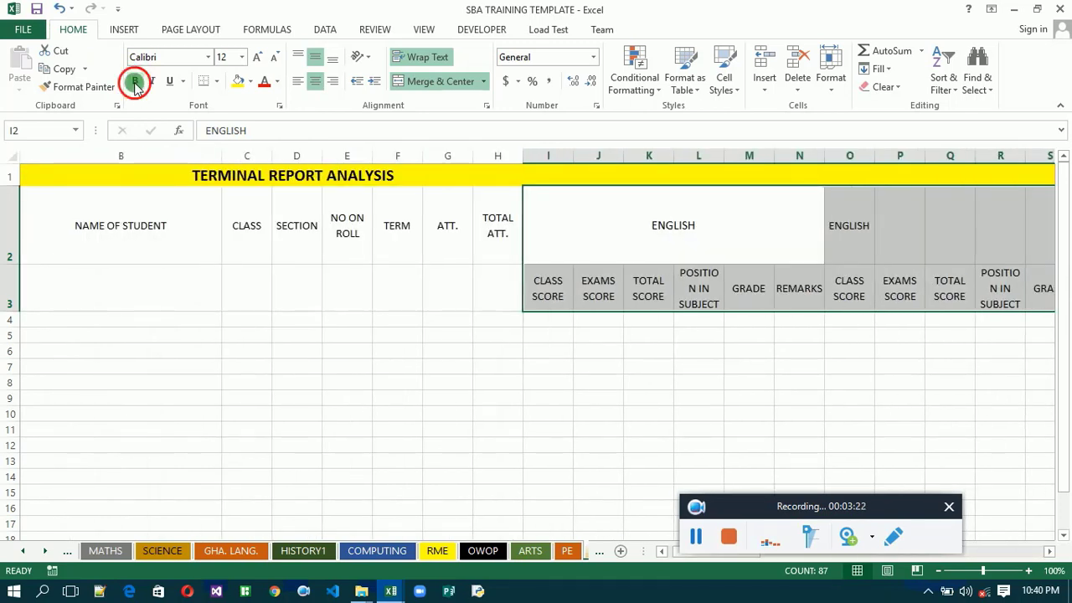
left_click(135, 83)
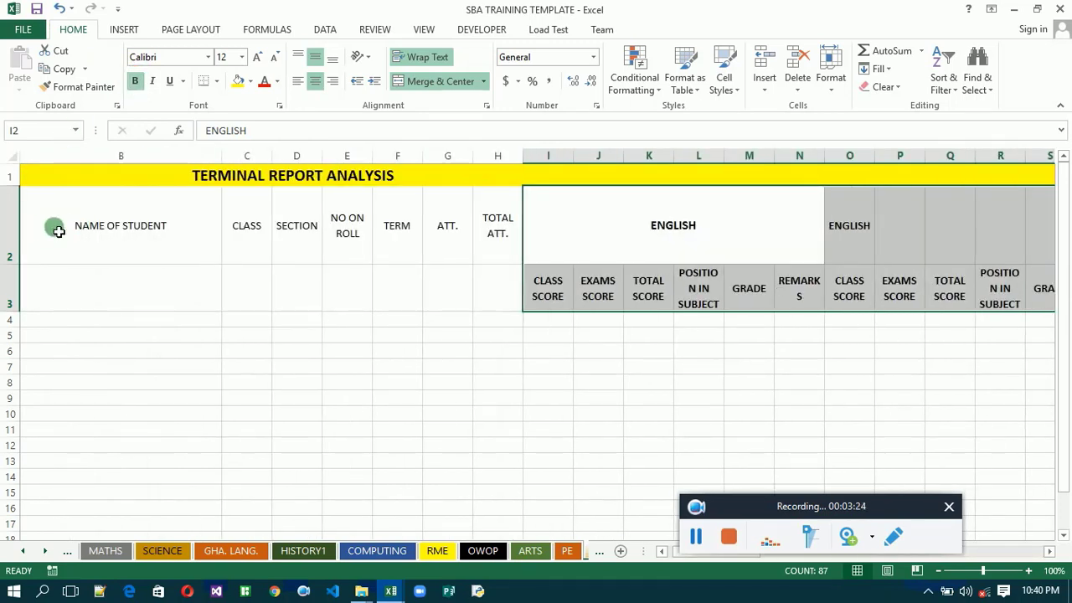
left_click(58, 231)
key("Left")
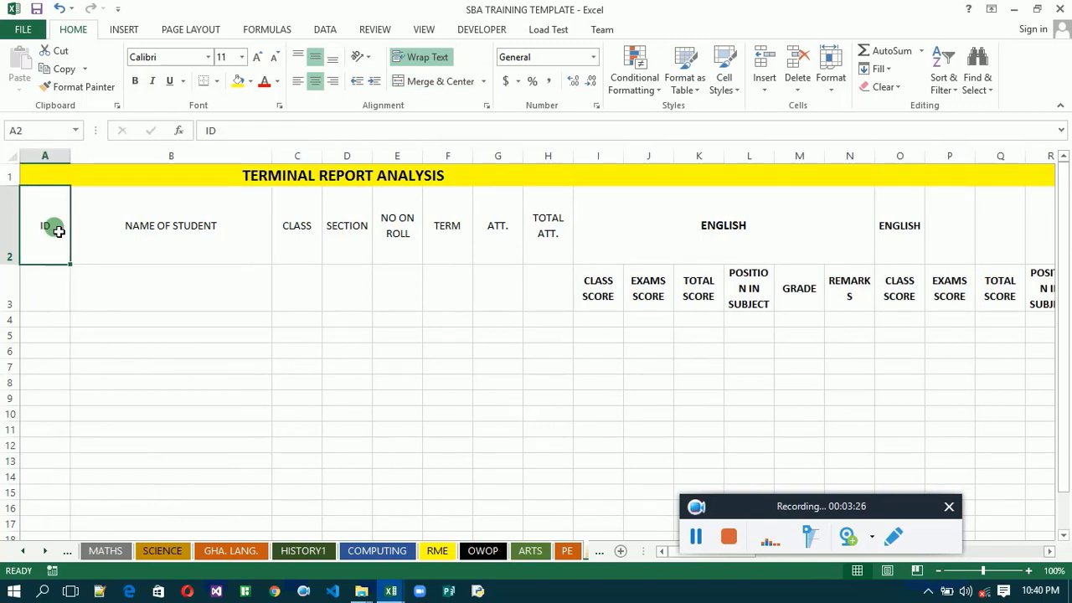
left_click_drag(58, 232, 563, 280)
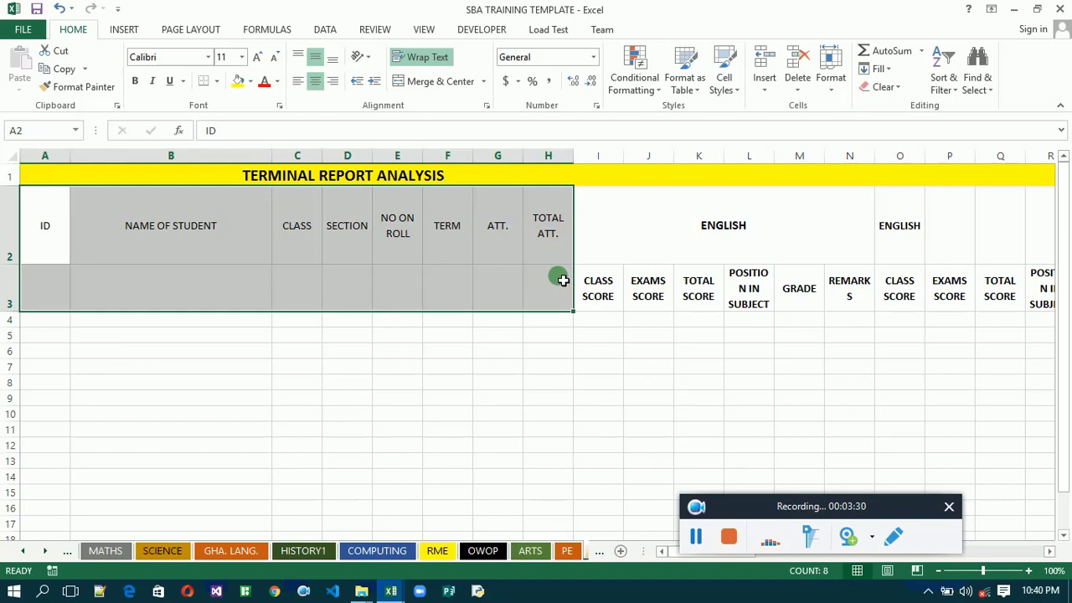
left_click(134, 83)
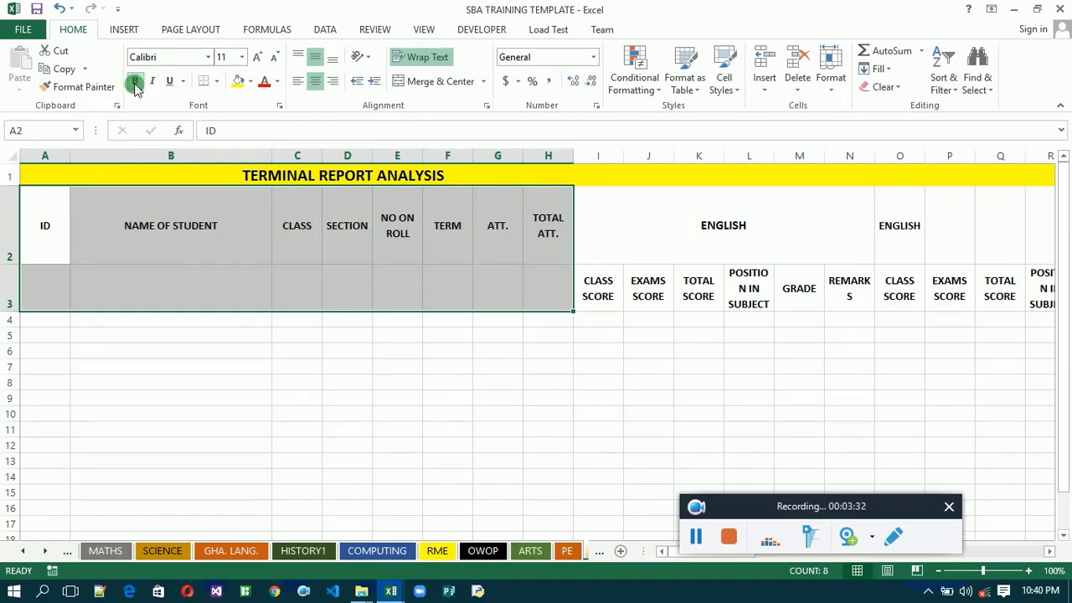
Replace the ENGLISH heading in O2 with MATHS.
left_click(620, 247)
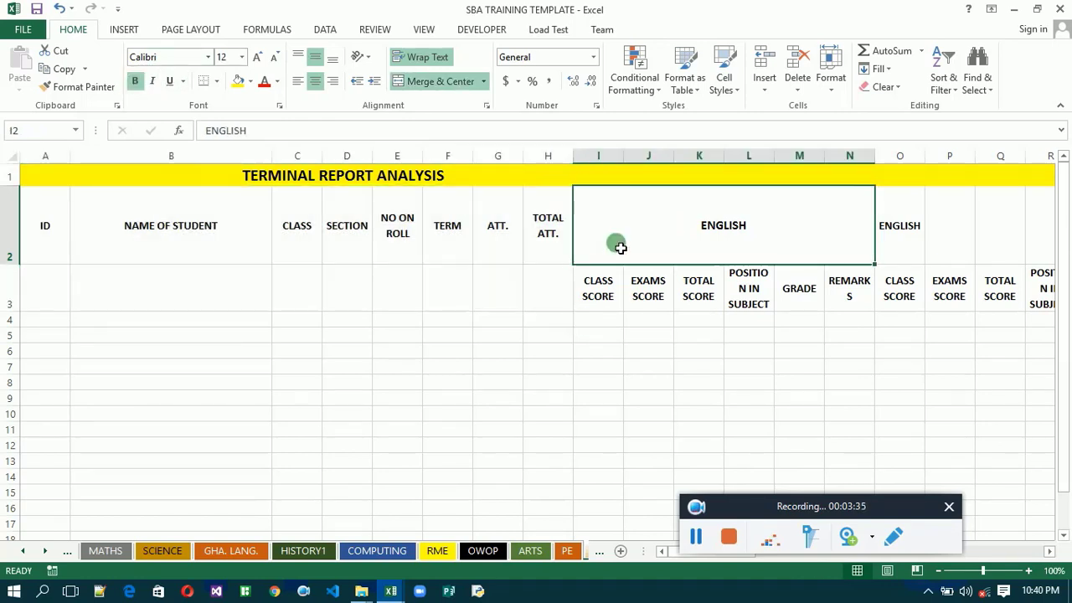
left_click(894, 242)
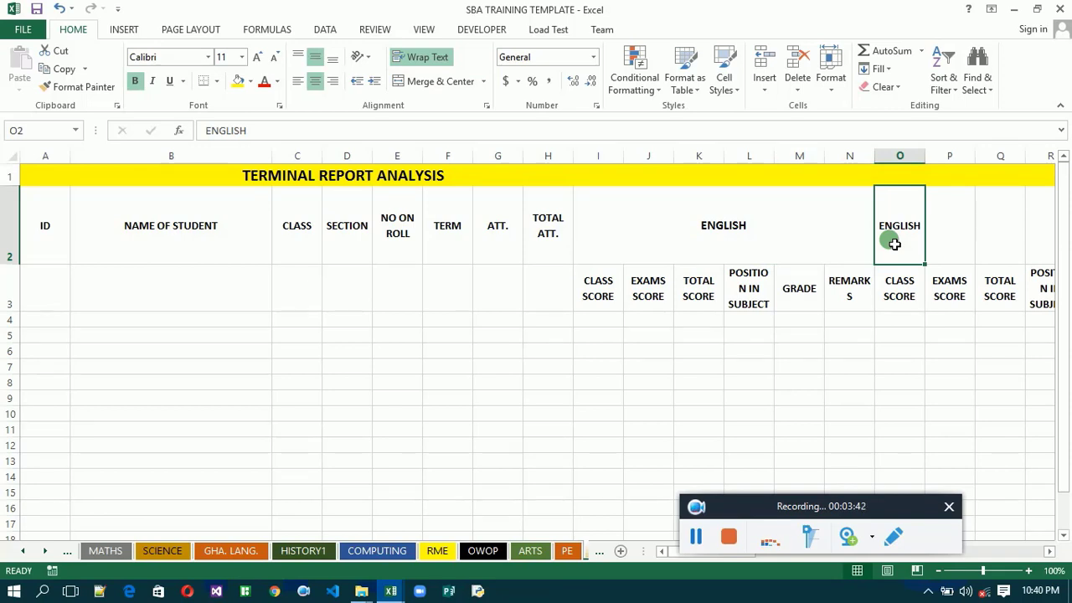
left_click(21, 553)
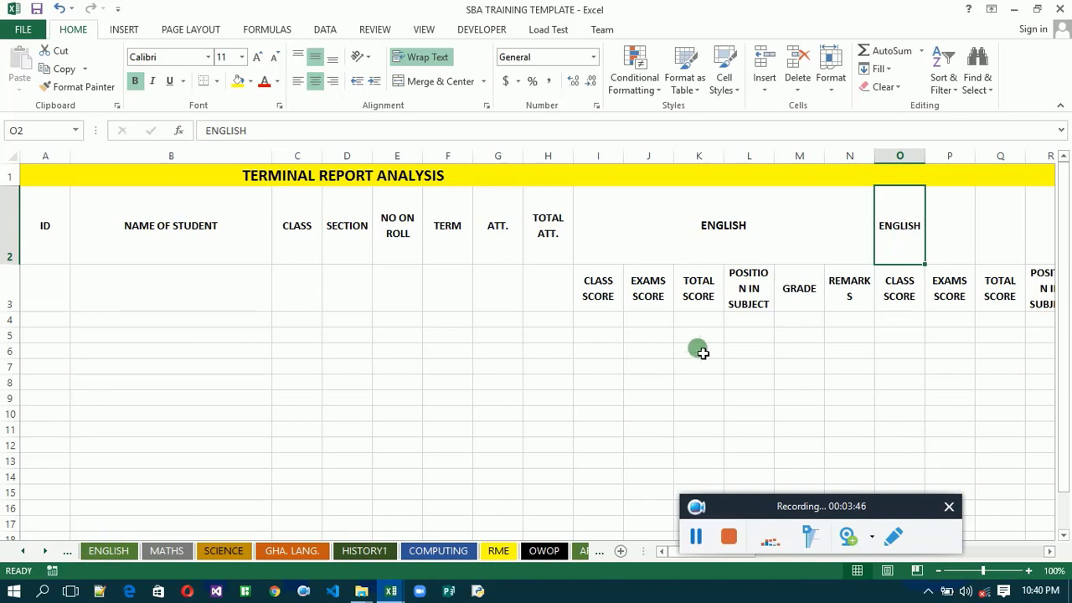
type("MATHS")
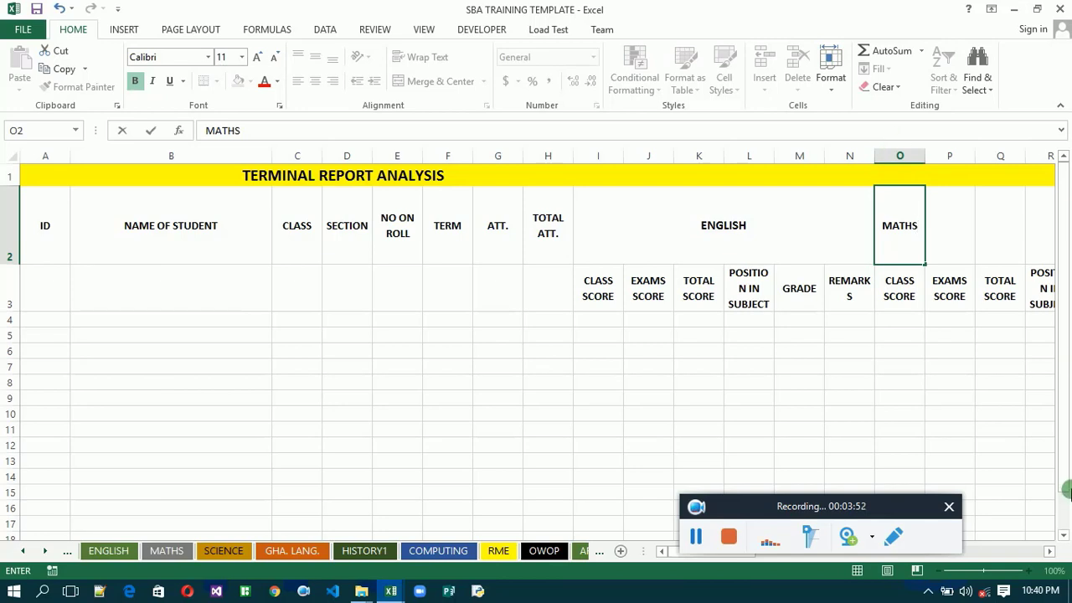
left_click(1050, 552)
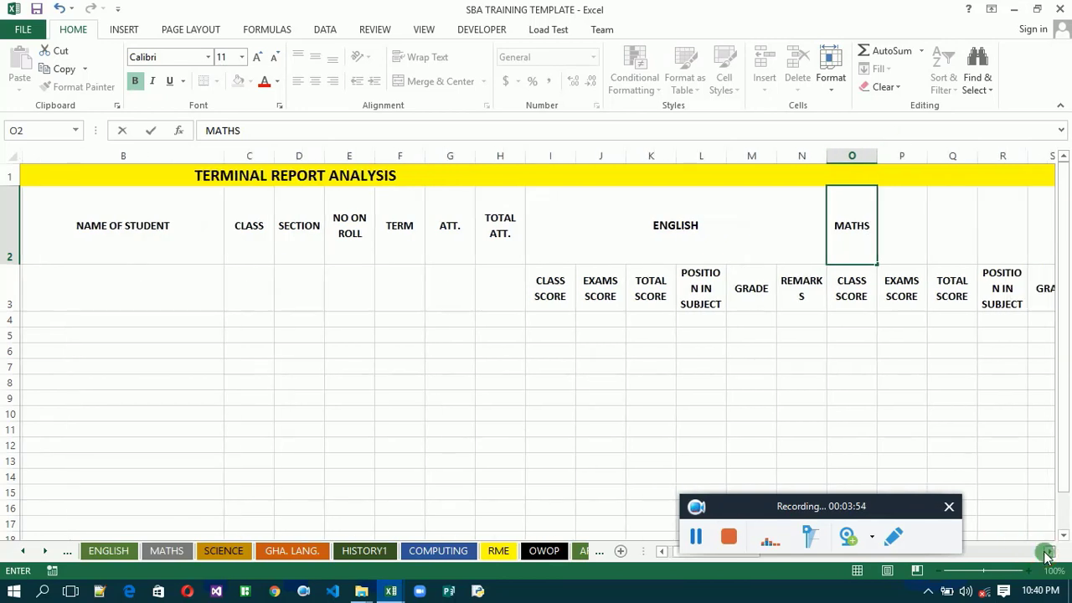
left_click(1050, 552)
left_click(1050, 552)
left_click(601, 249)
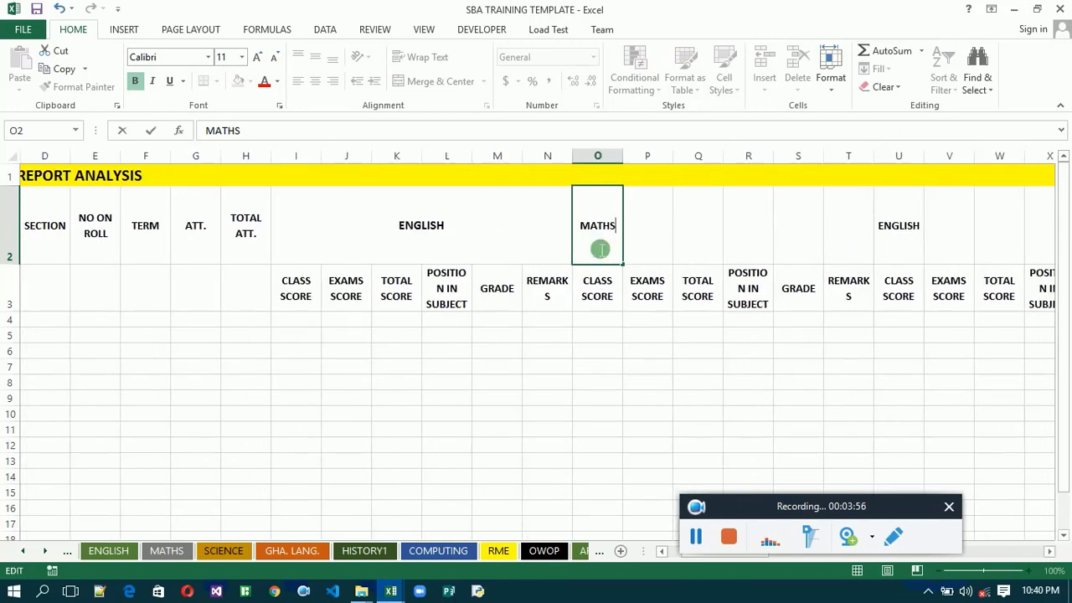
key("Return")
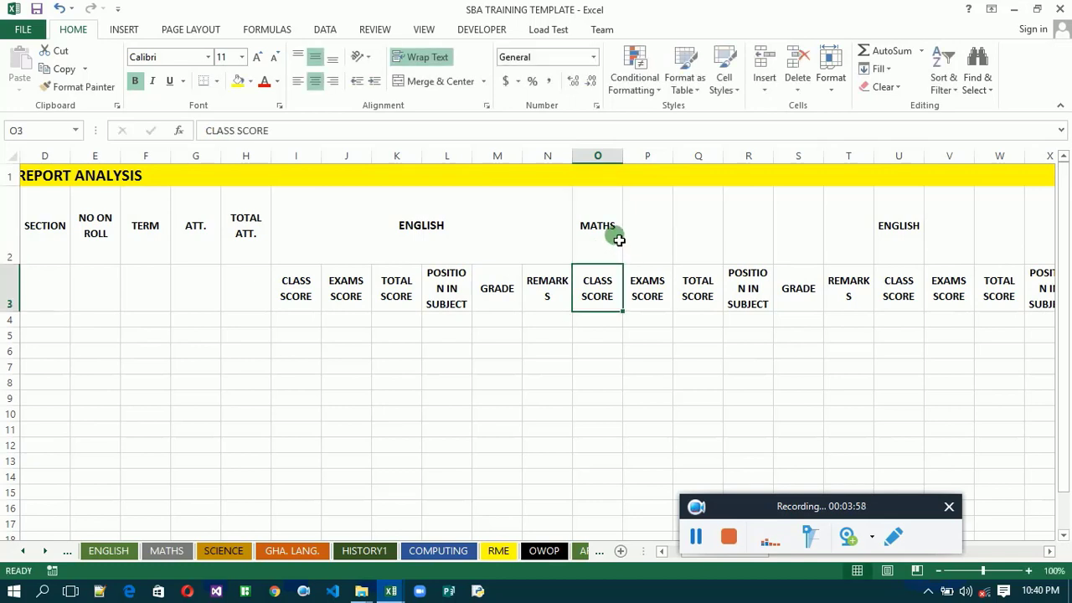
Merge and centre the MATHS heading across O2:T2.
left_click(618, 240)
left_click_drag(618, 241, 841, 243)
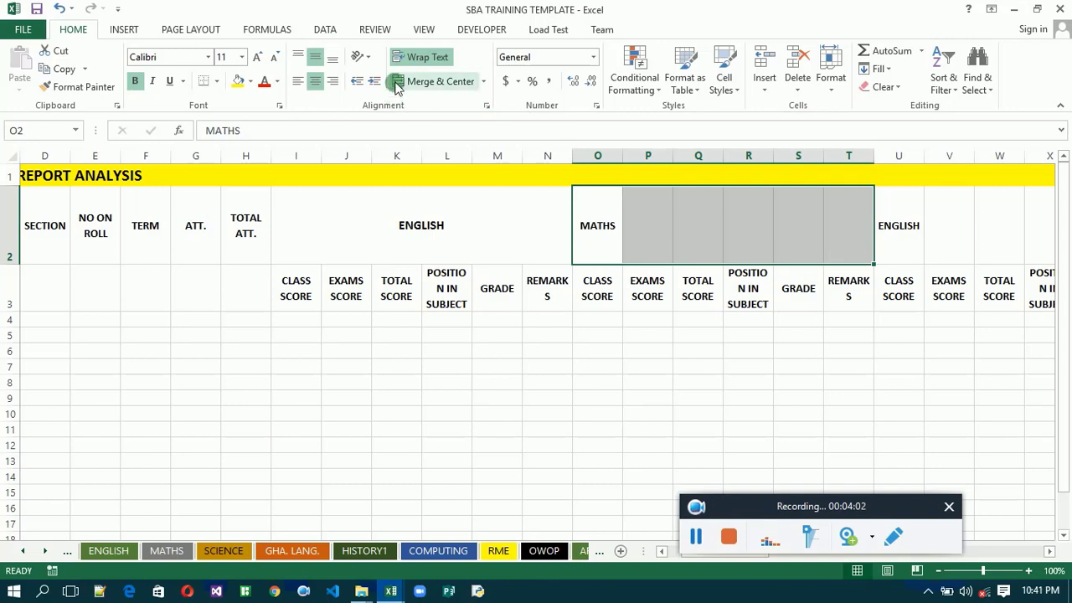
left_click(423, 82)
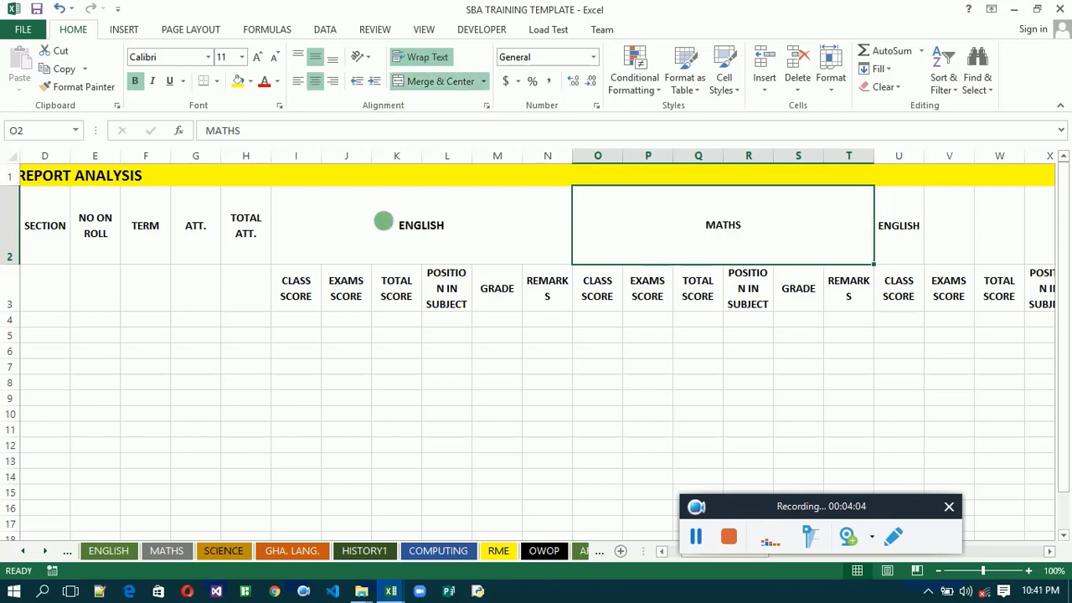
Widen columns L and N so the words POSITION and REMARKS under ENGLISH no longer break.
left_click(447, 285)
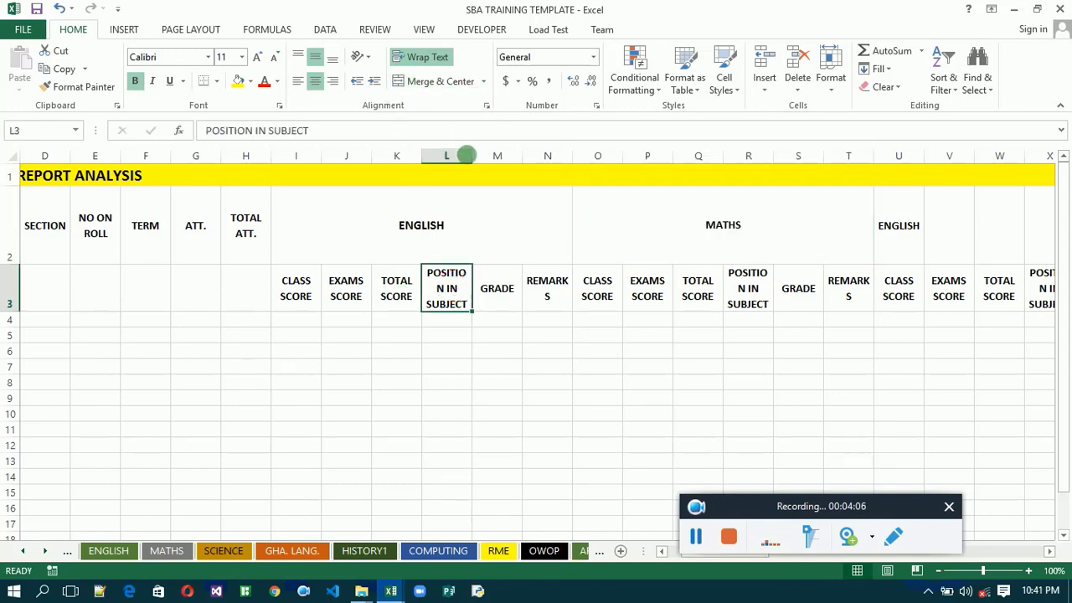
left_click_drag(480, 162, 490, 162)
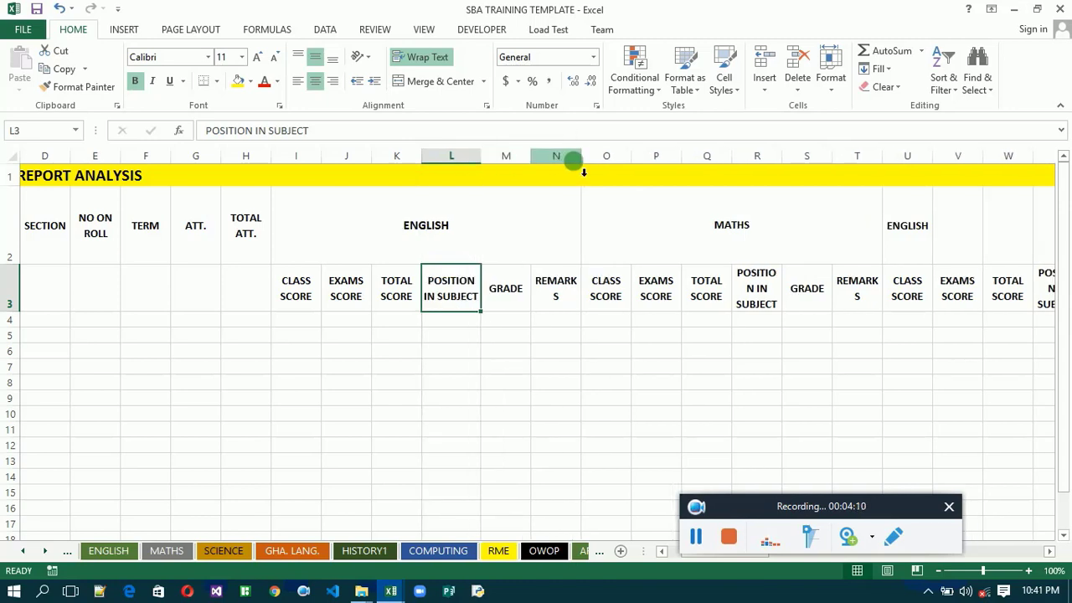
left_click_drag(584, 165, 606, 165)
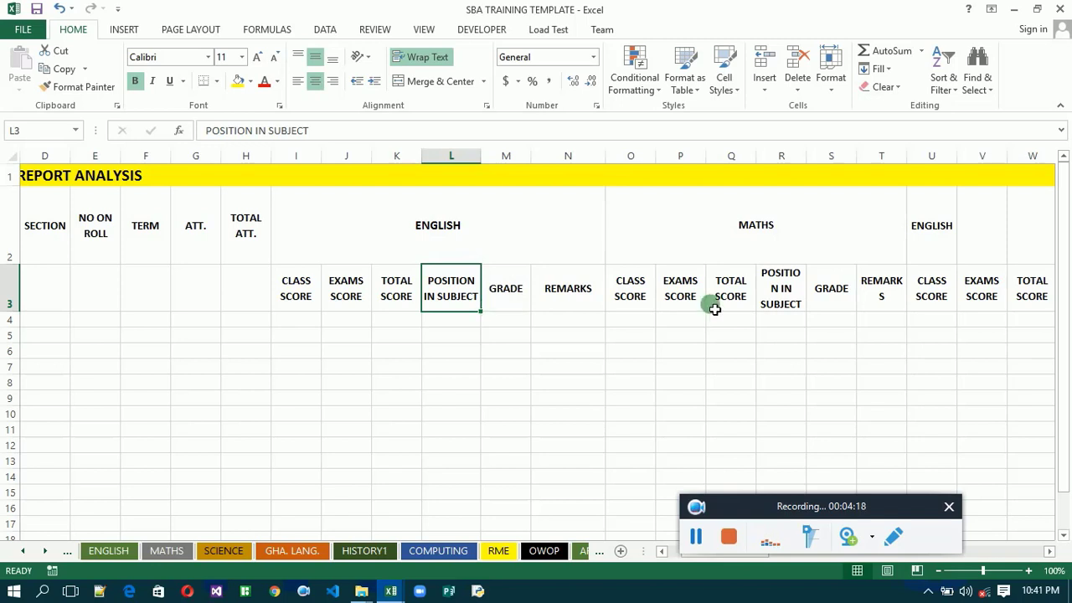
Replace the ENGLISH heading in U2 with SCIENCE and merge and centre it across U2:Z2.
left_click(933, 251)
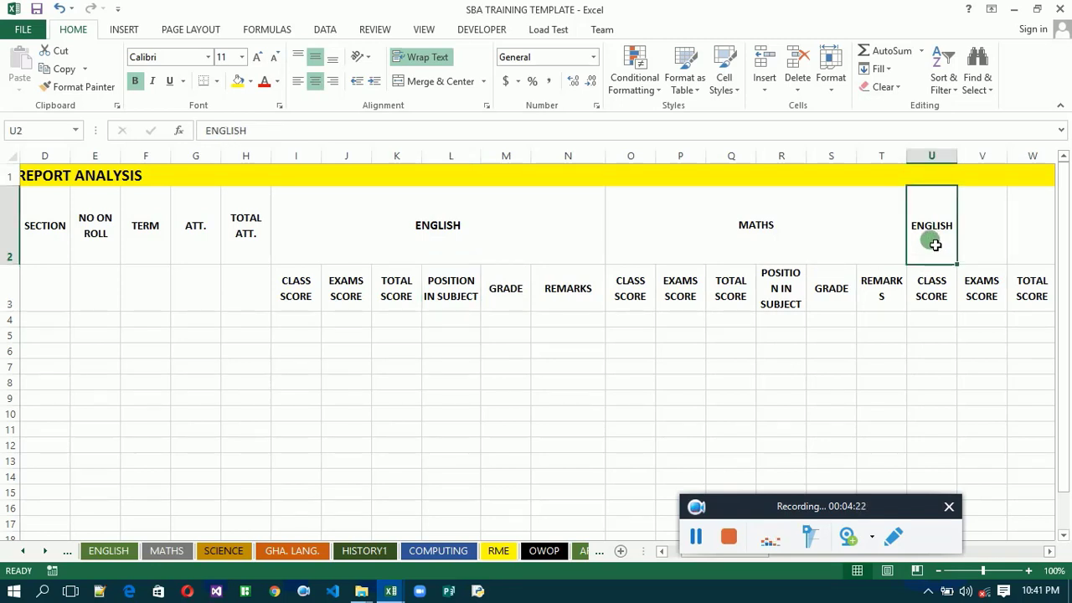
type("SCIENCE")
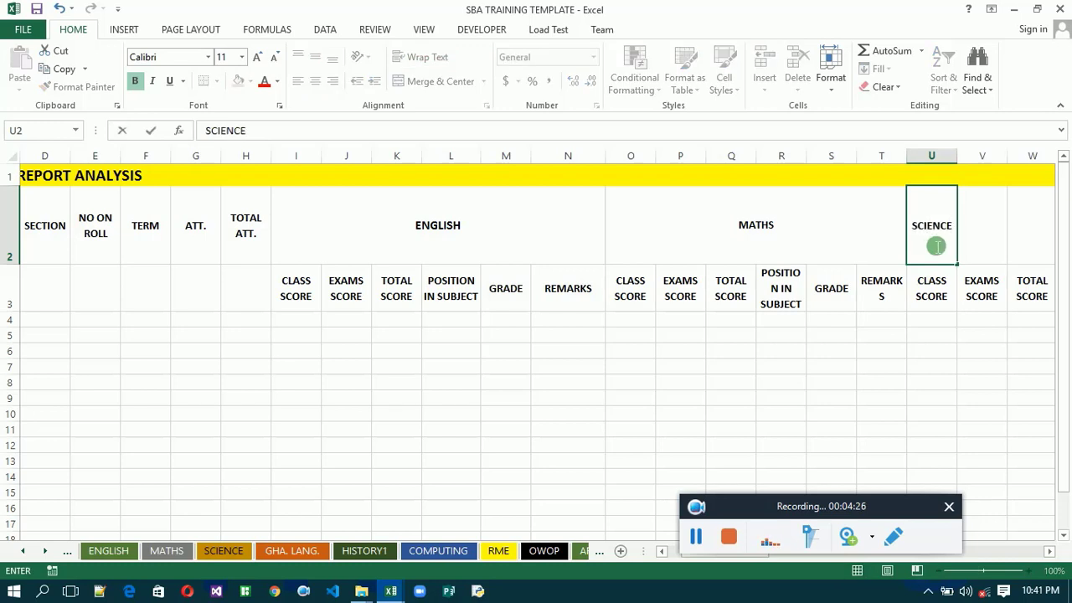
key("Tab")
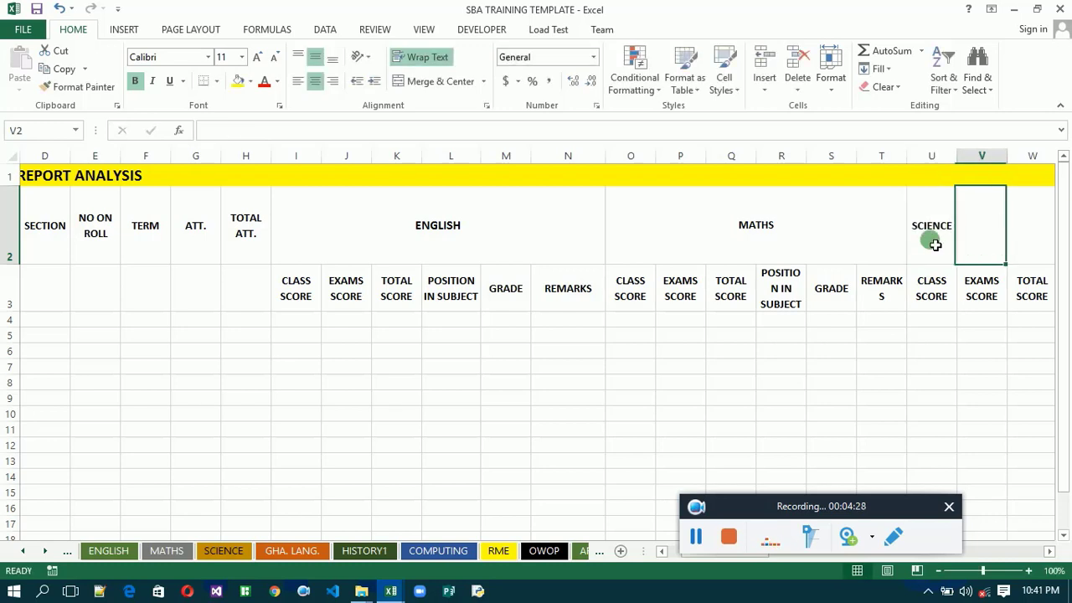
left_click(934, 242)
left_click_drag(934, 242, 890, 259)
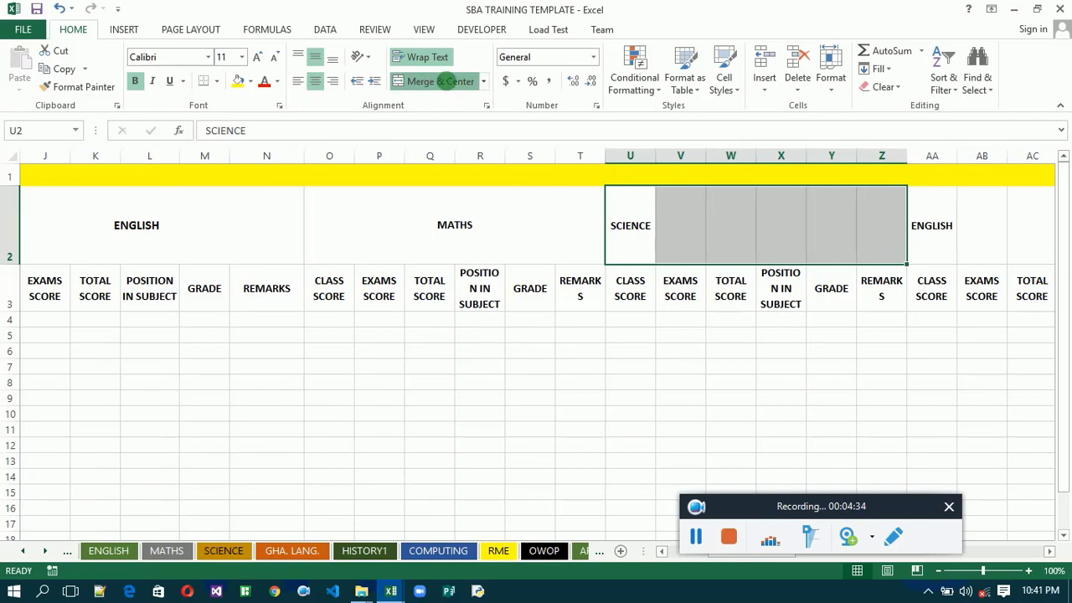
left_click(442, 80)
Merge and centre the repeated ENGLISH heading after SCIENCE across AA2:AF2.
left_click(936, 244)
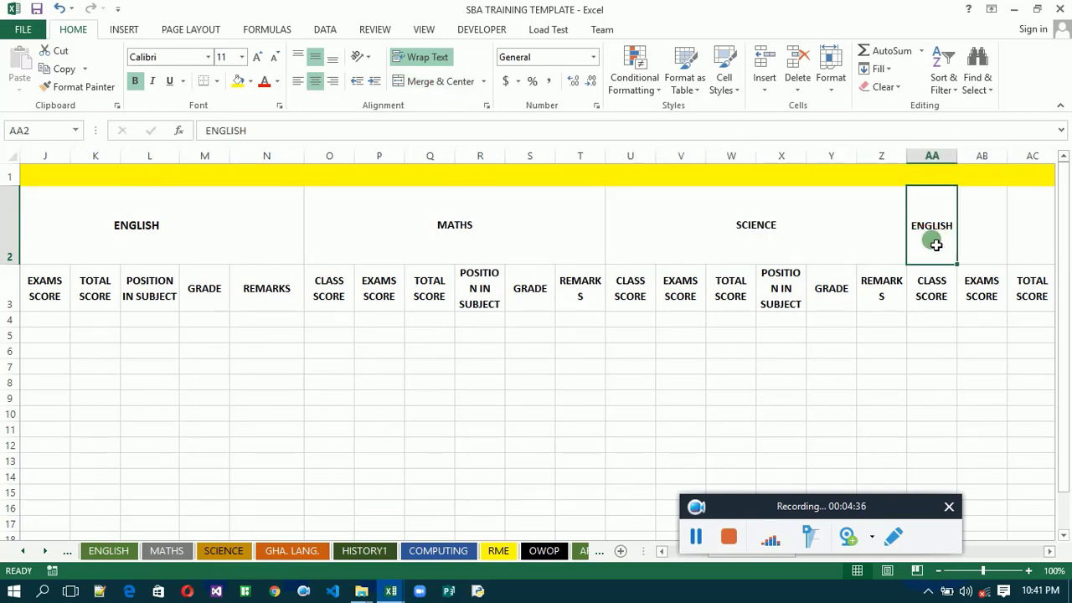
left_click_drag(936, 243, 911, 244)
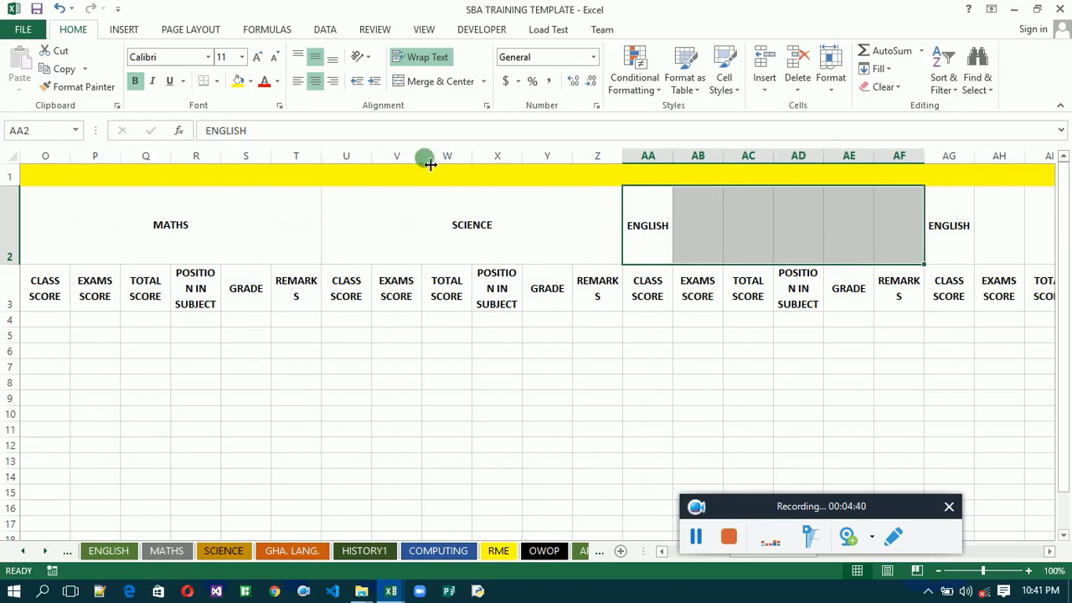
left_click(440, 82)
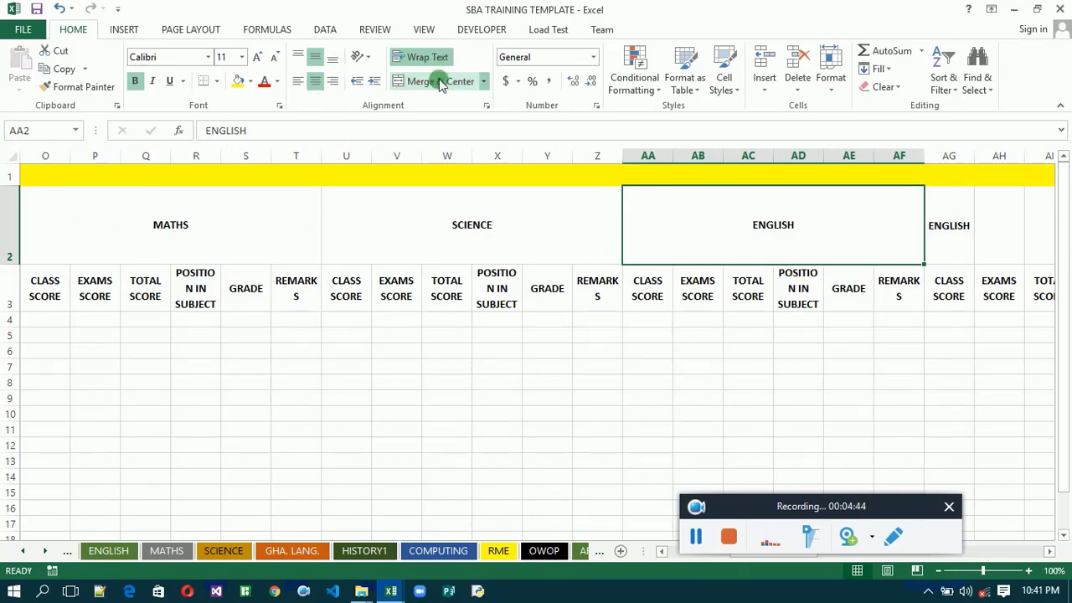
Replace the ENGLISH heading in the merged cell AA2:AF2 with GHANAIAN LANGUAGE.
type("GHANA")
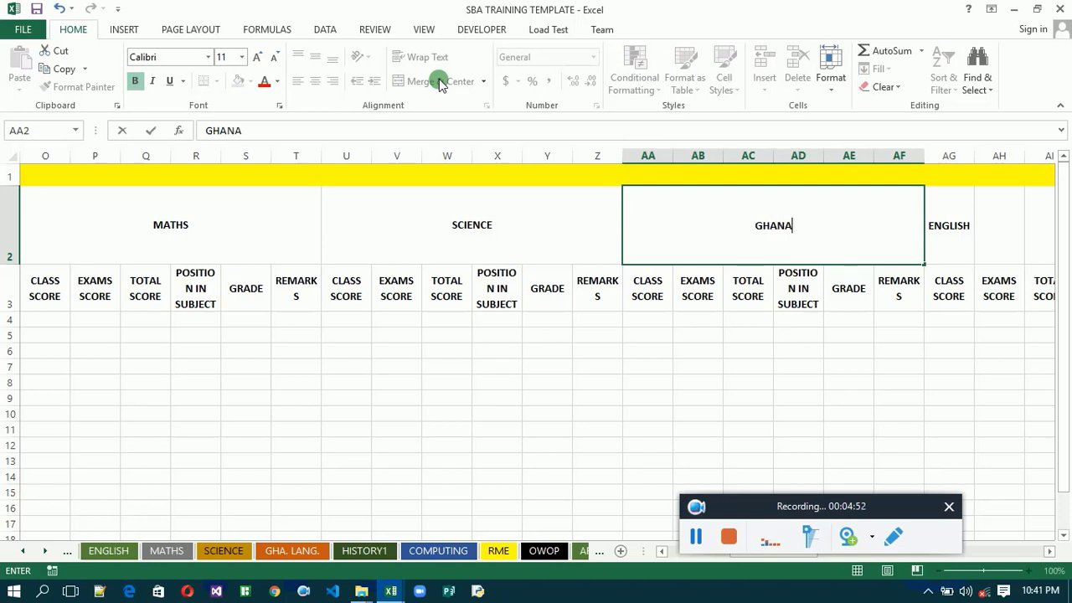
type("IAN LA")
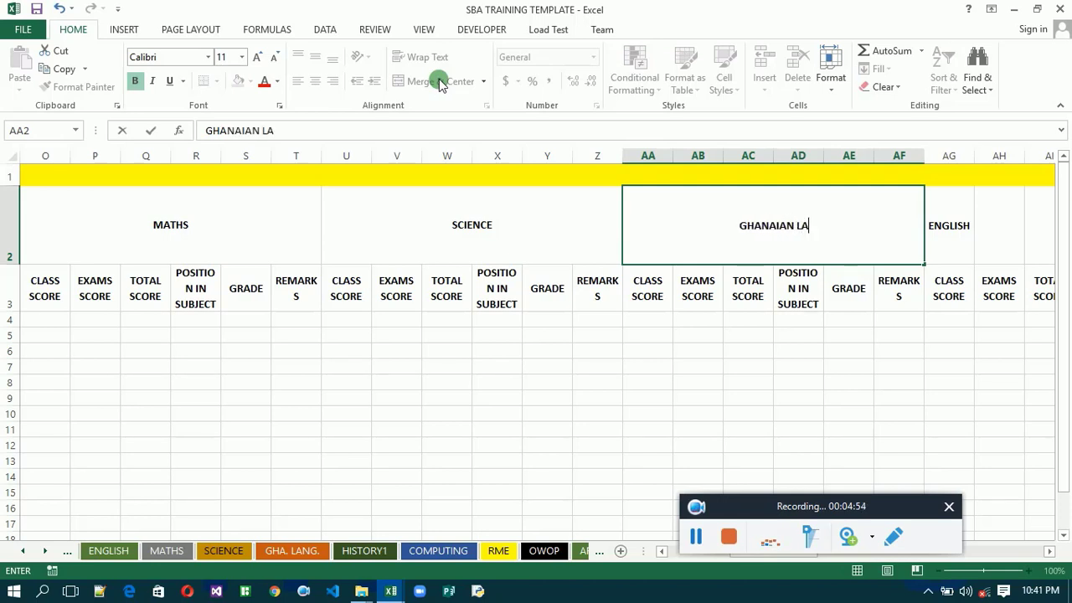
type("NGUAGE")
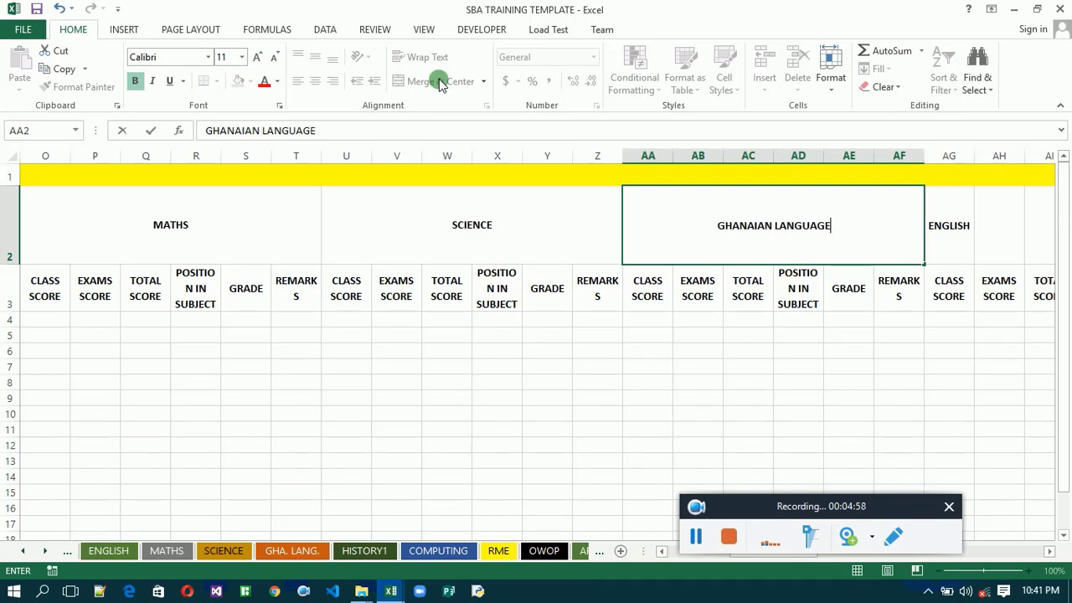
key("Return")
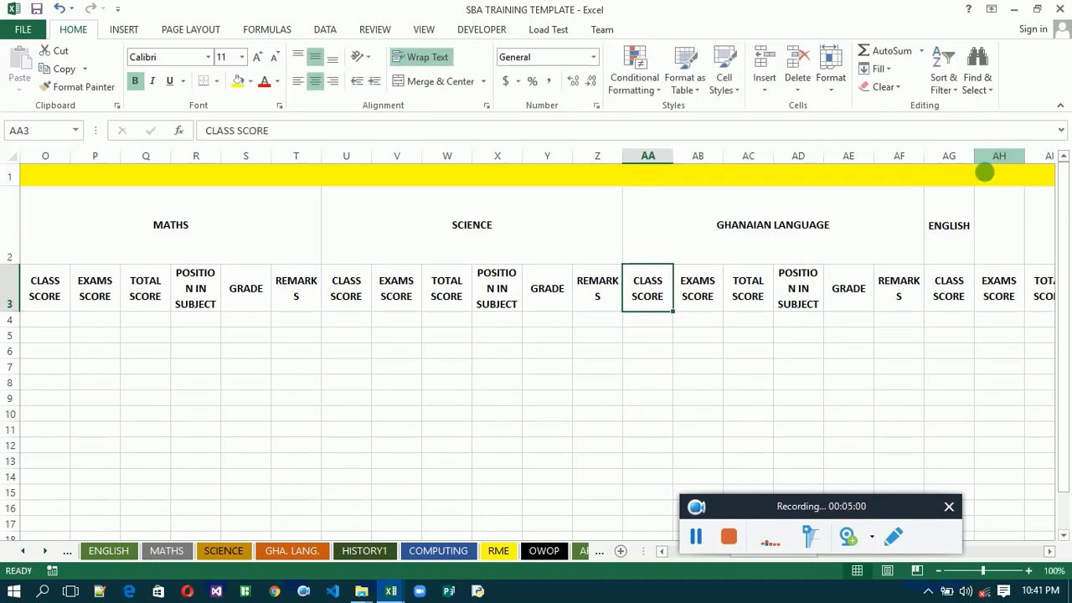
Merge and centre the ENGLISH heading following GHANAIAN LANGUAGE across AG2:AL2.
left_click(958, 252)
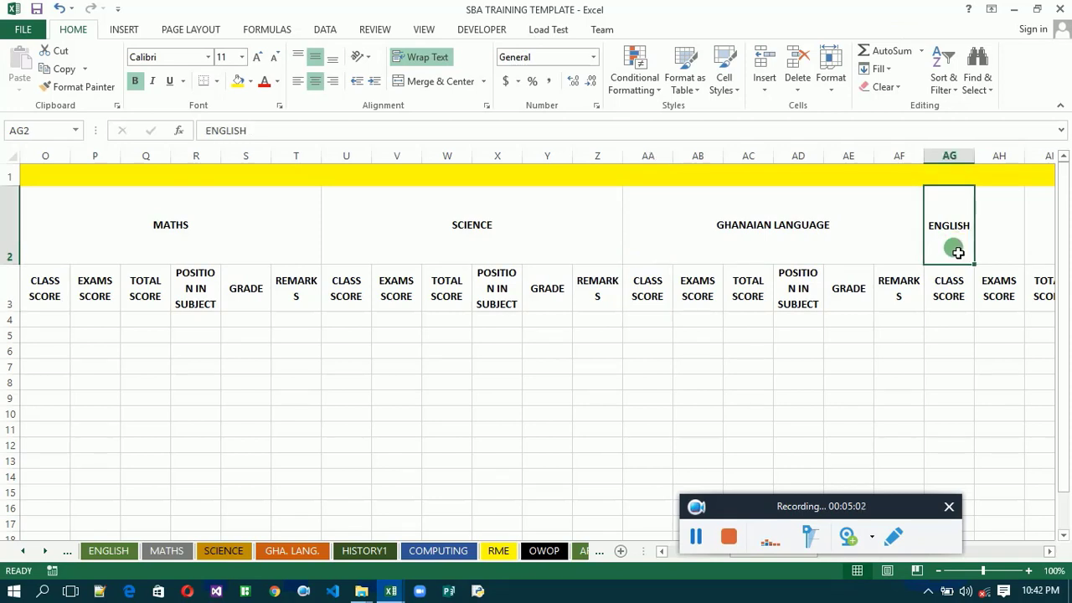
left_click_drag(957, 252, 568, 237)
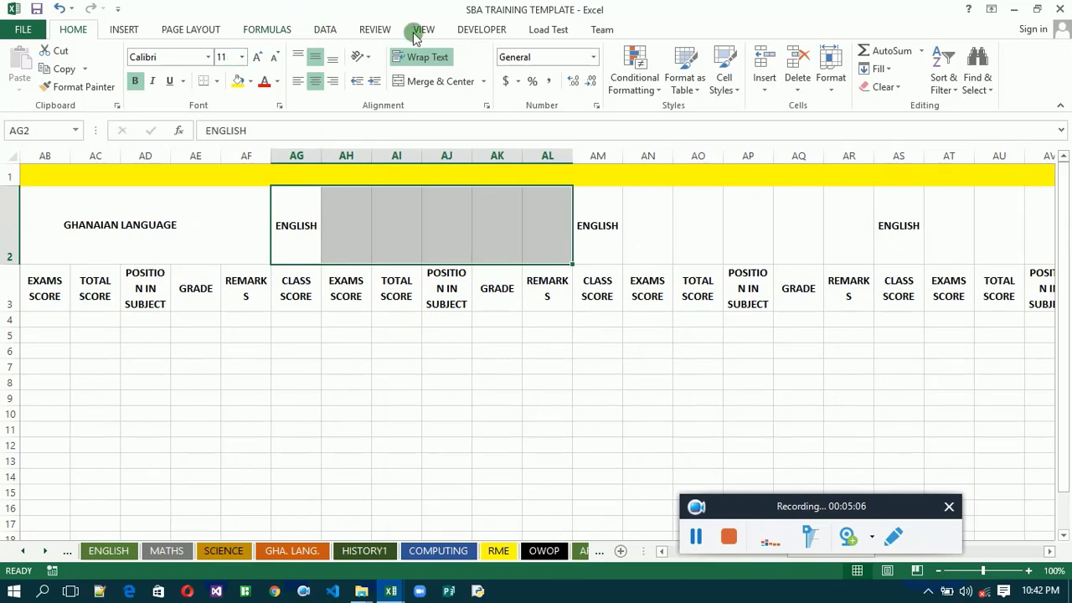
left_click(446, 81)
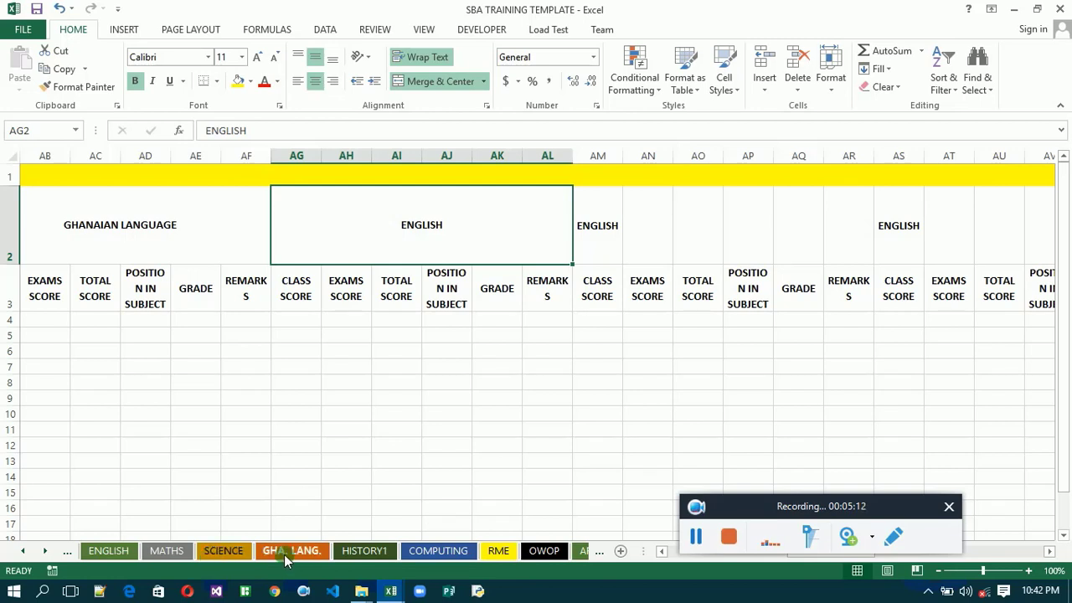
Check the subject order in the HISTORY1 and ARTS sheets, and replace the merged ENGLISH heading in AG2:AL2 of TR ANALYSIS with HISTORY.
left_click(363, 552)
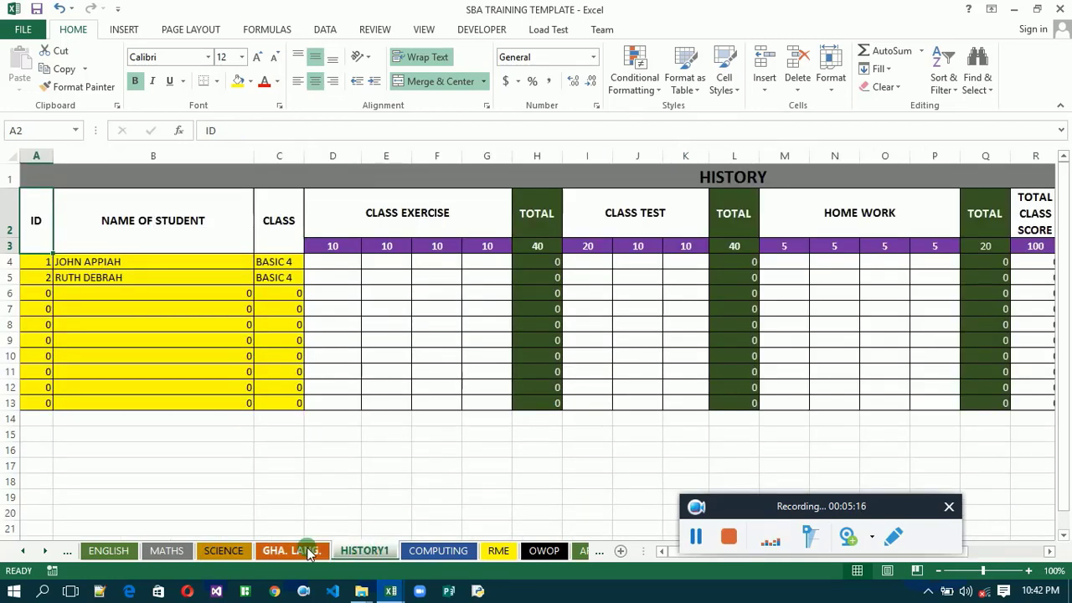
left_click(580, 555)
left_click_drag(583, 558, 554, 552)
left_click(555, 553)
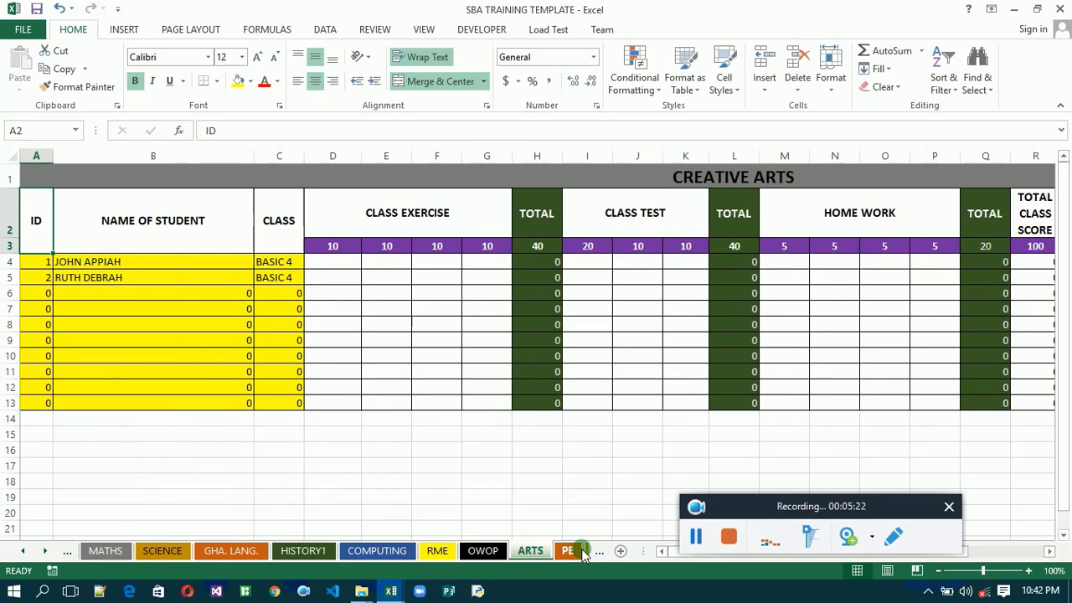
left_click(586, 554)
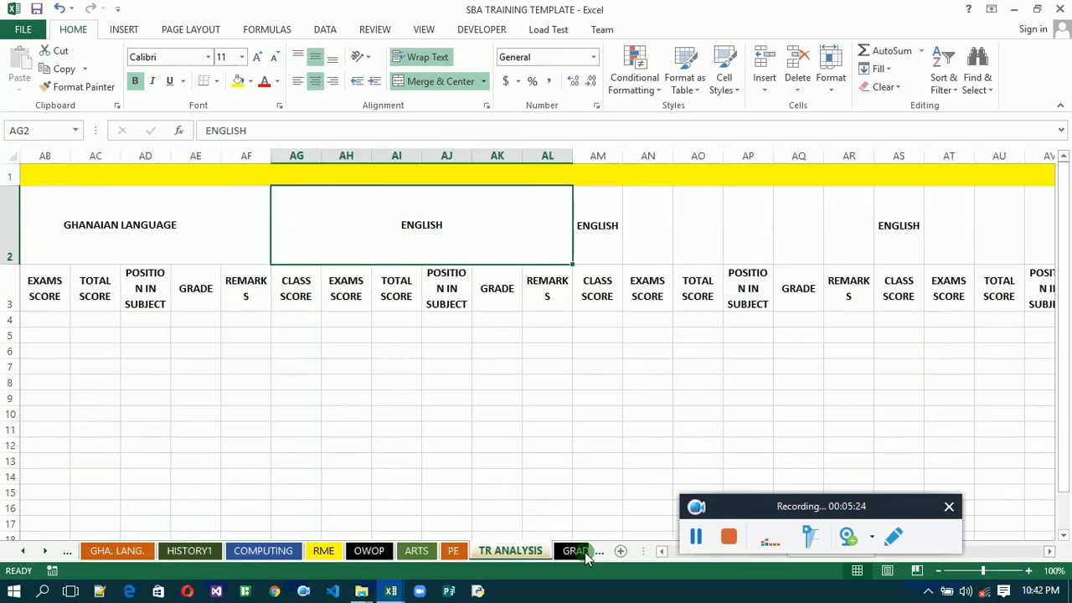
left_click(609, 254)
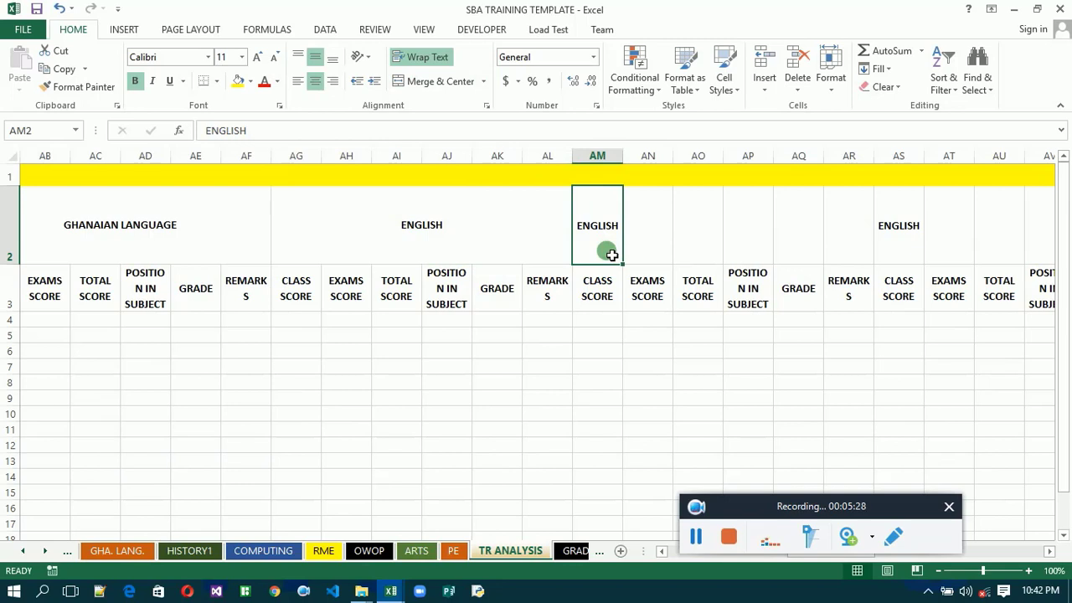
left_click(439, 258)
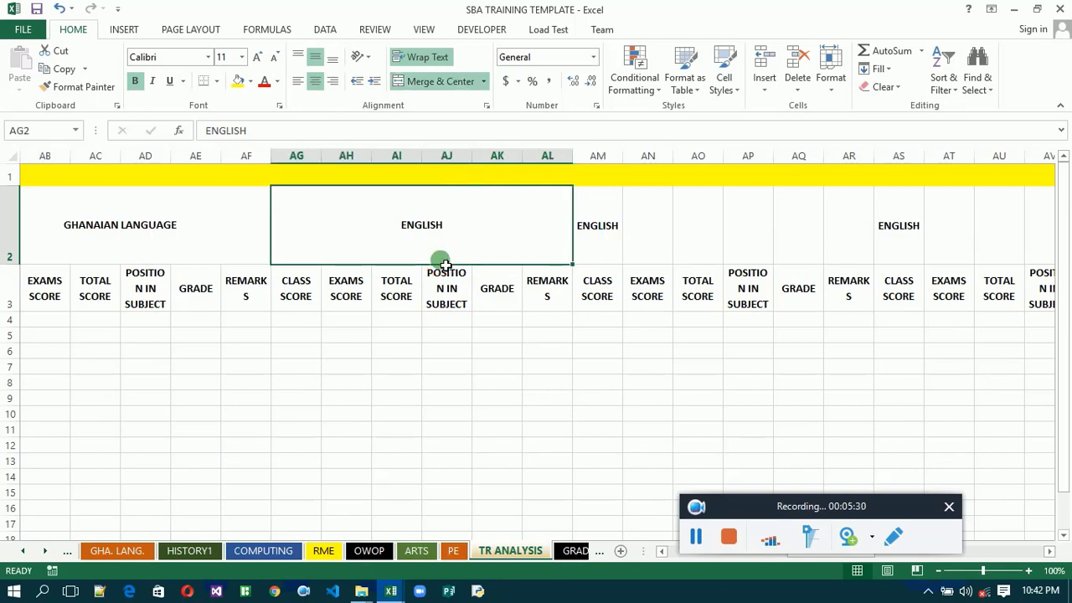
type("HI")
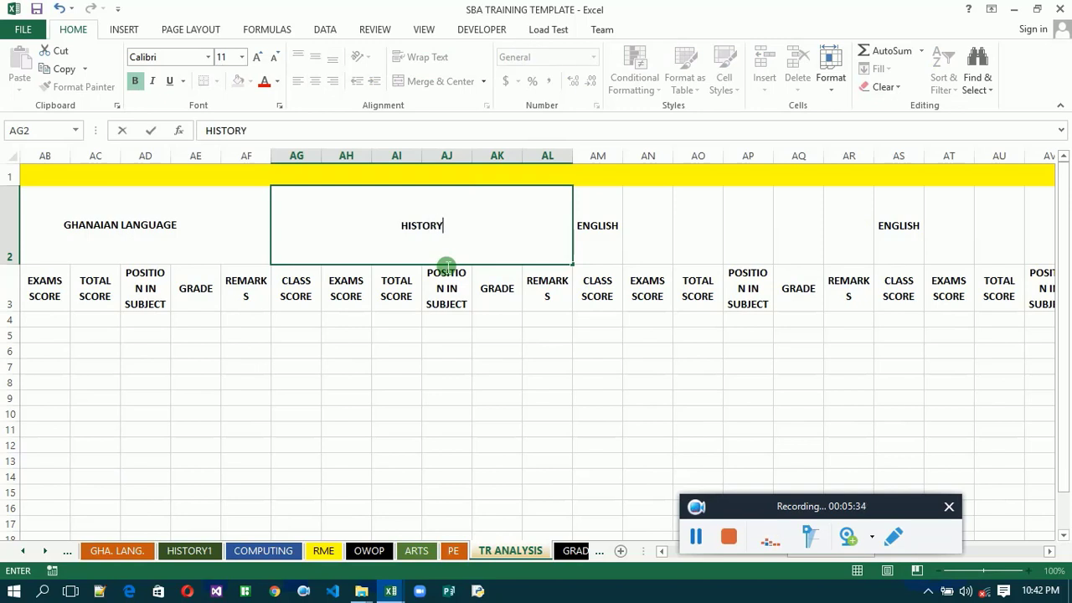
type("STORY")
key("Tab")
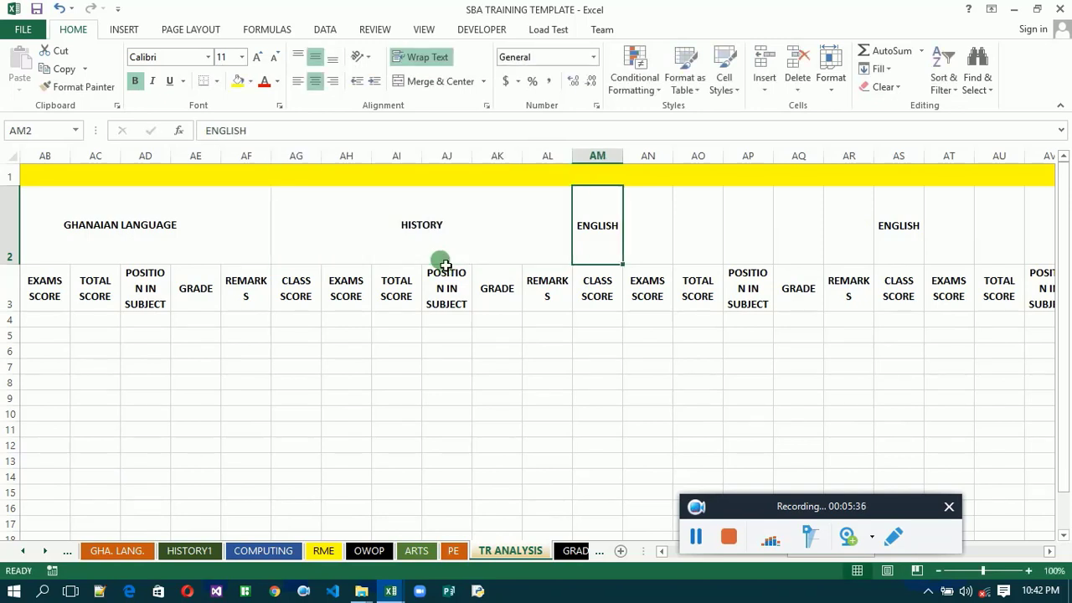
Replace the ENGLISH heading in AM2 with COMPUTING and merge and centre it across AM2:AR2.
type("CO")
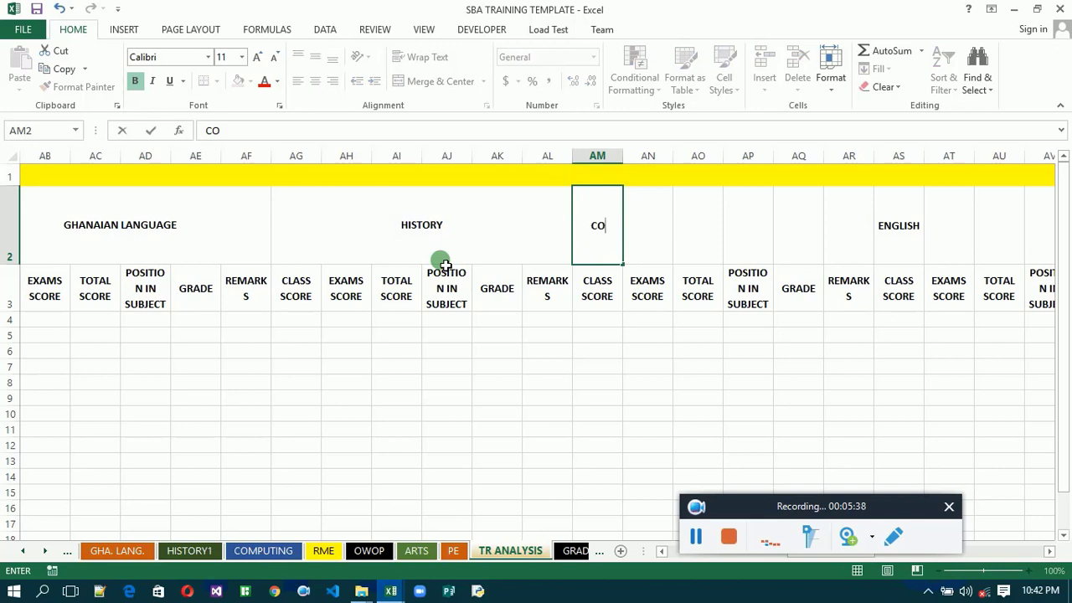
type("MPUTIN")
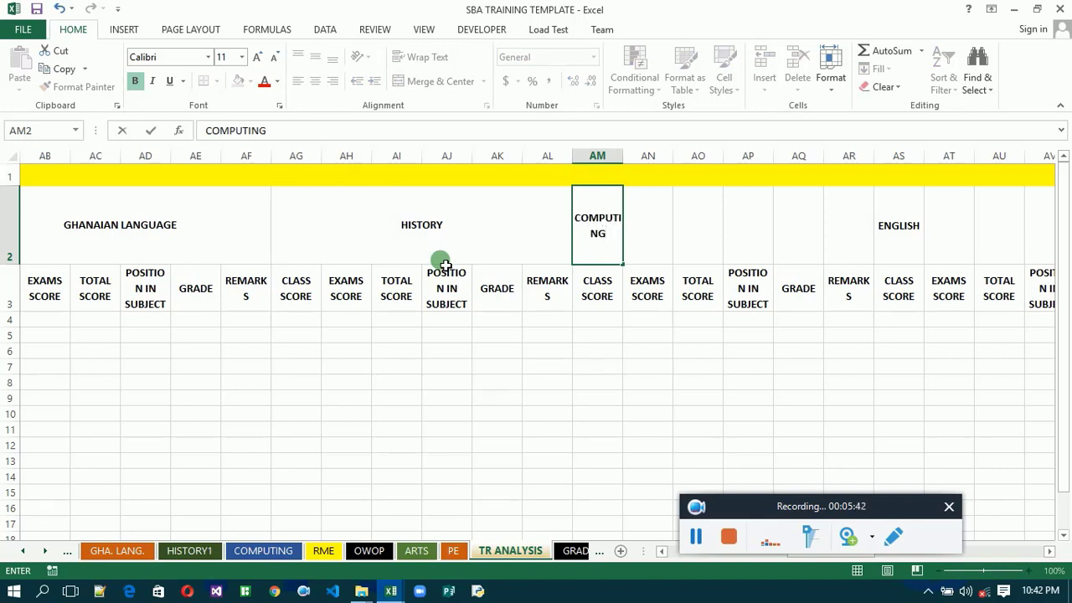
type("G")
key("Tab")
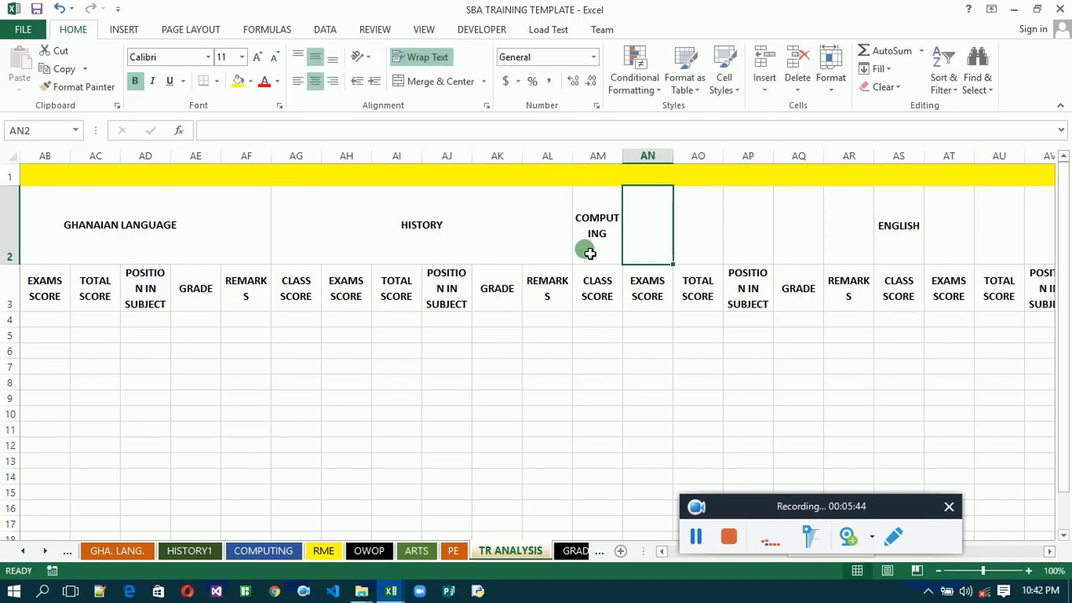
left_click_drag(590, 253, 843, 239)
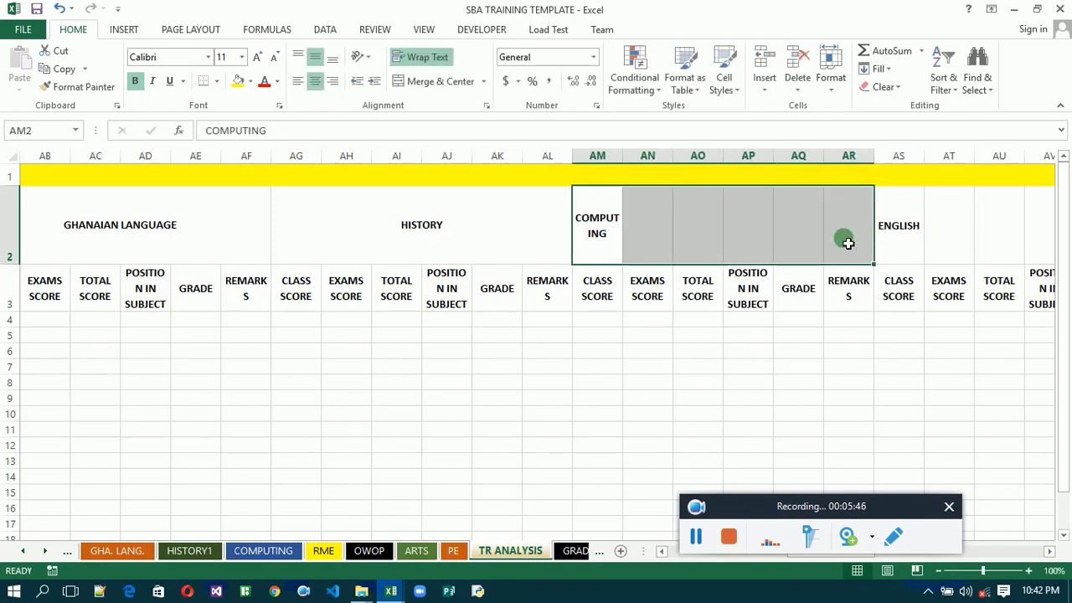
left_click(429, 81)
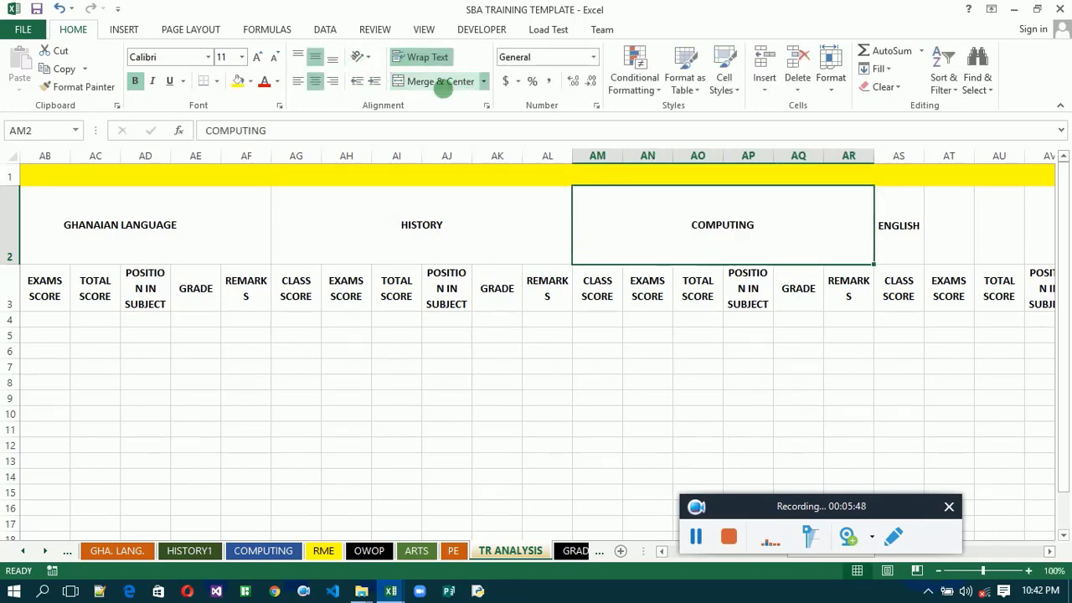
Replace the ENGLISH heading in AS2 with RME and merge and centre it across AS2:AX2.
left_click(910, 221)
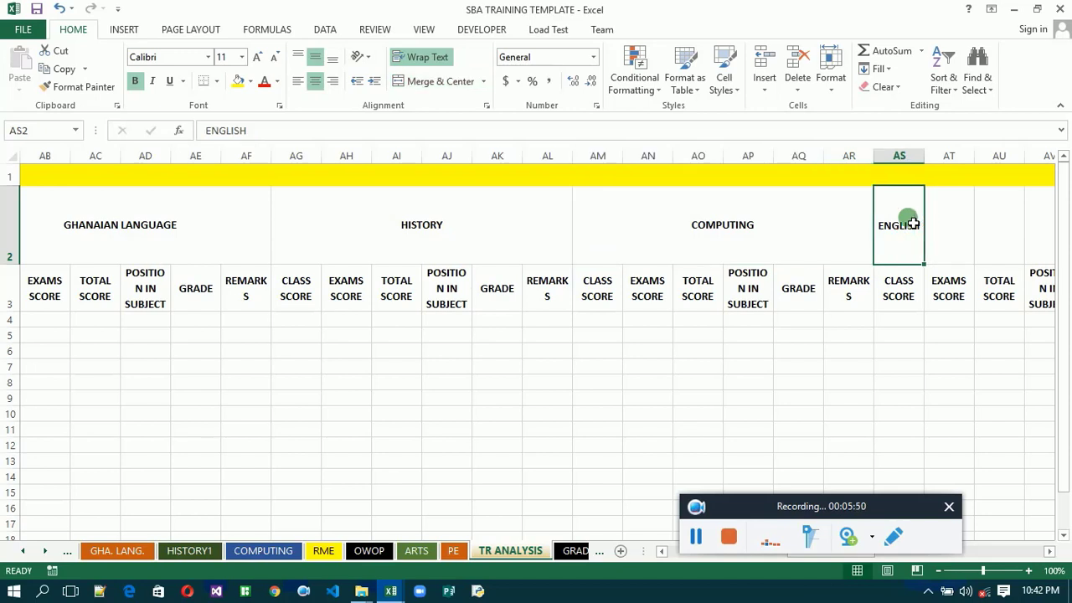
type("RME")
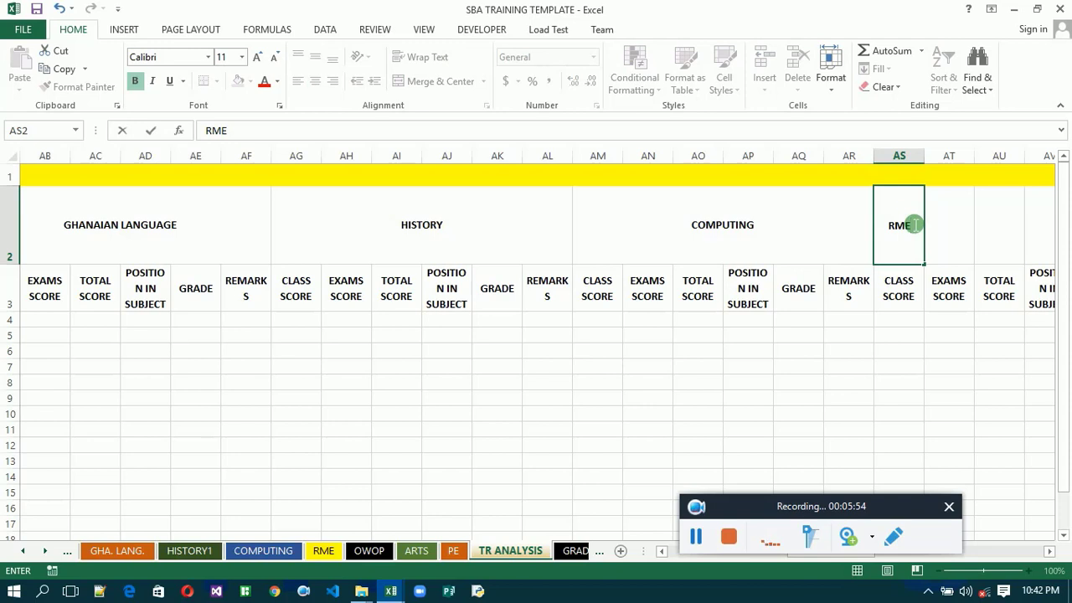
key("Tab")
left_click(909, 223)
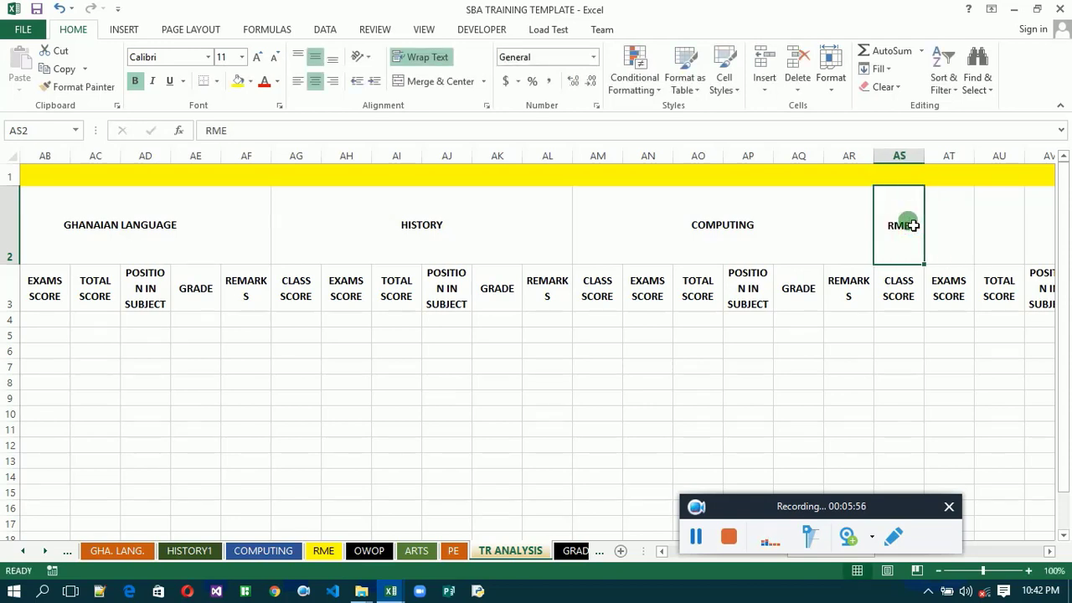
left_click(979, 221)
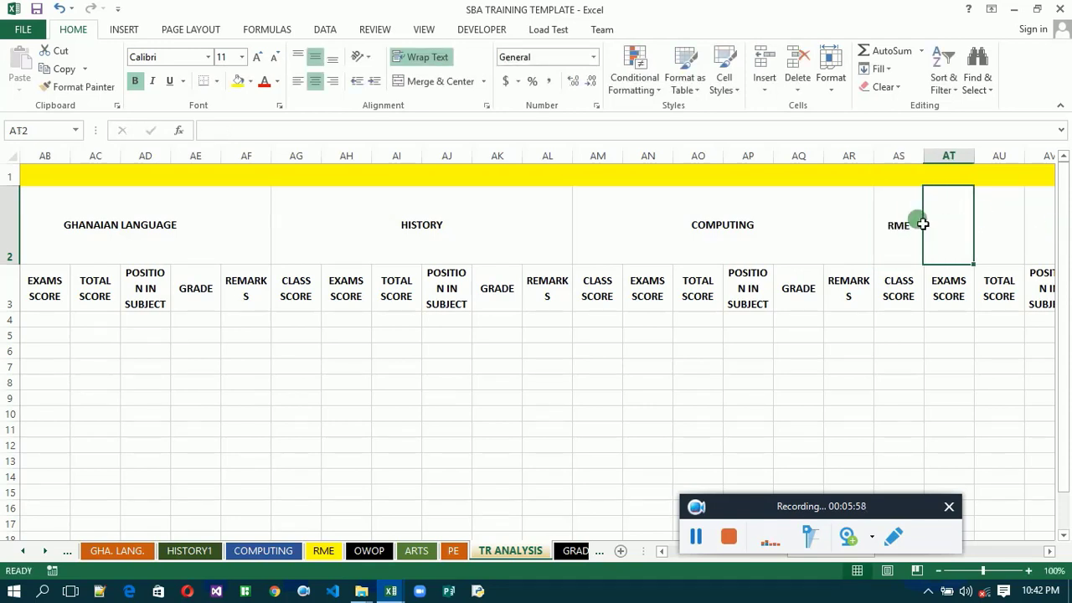
left_click_drag(908, 225, 931, 228)
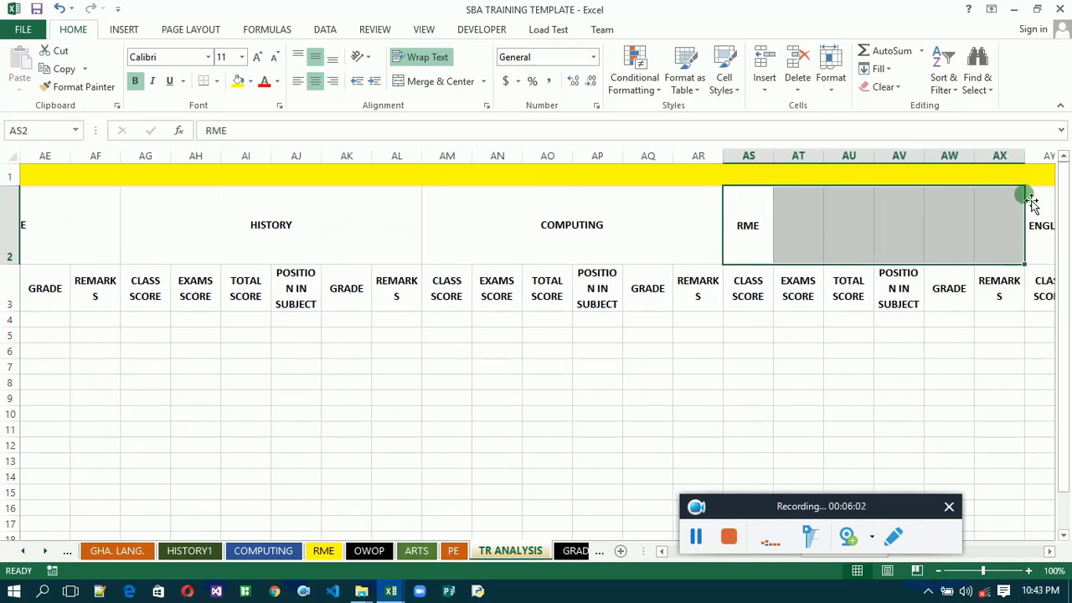
left_click(419, 81)
left_click(768, 248)
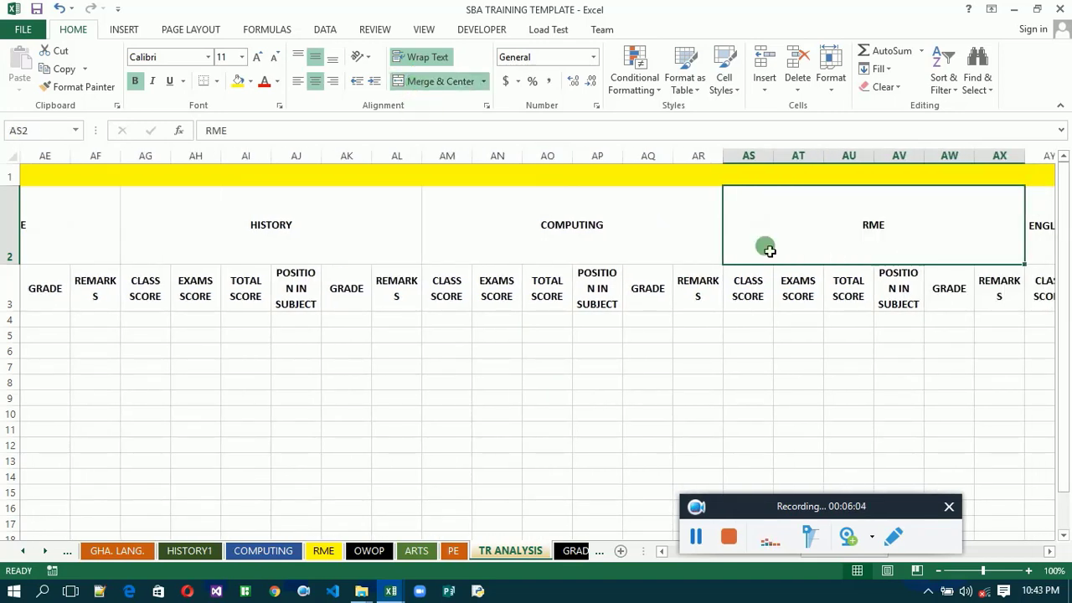
Replace the ENGLISH heading in AY2 with OWOP and merge and centre it across AY2:BD2.
left_click(1036, 219)
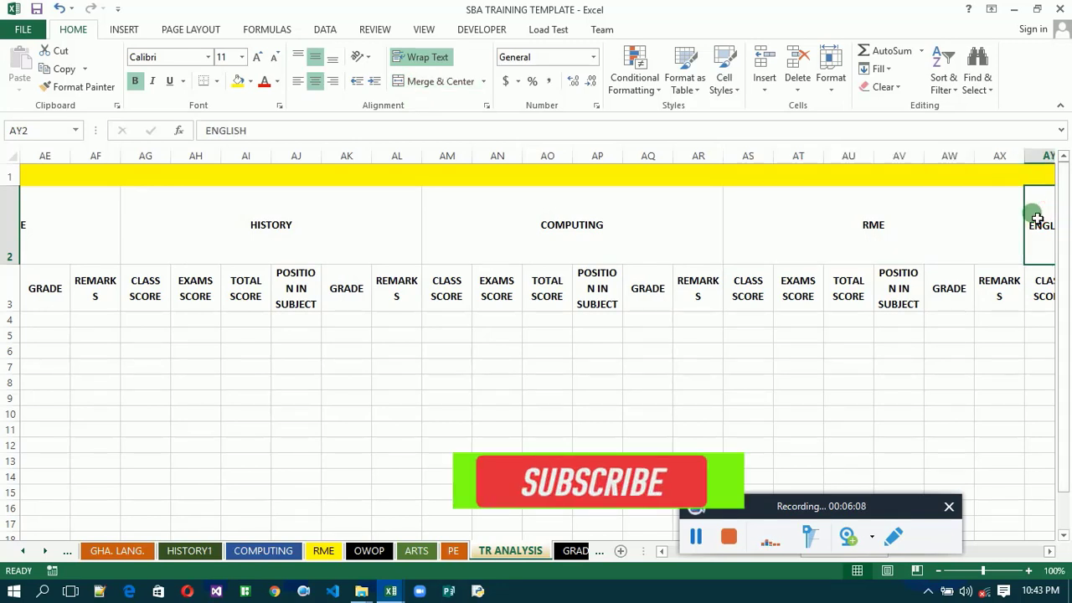
type("OWOP")
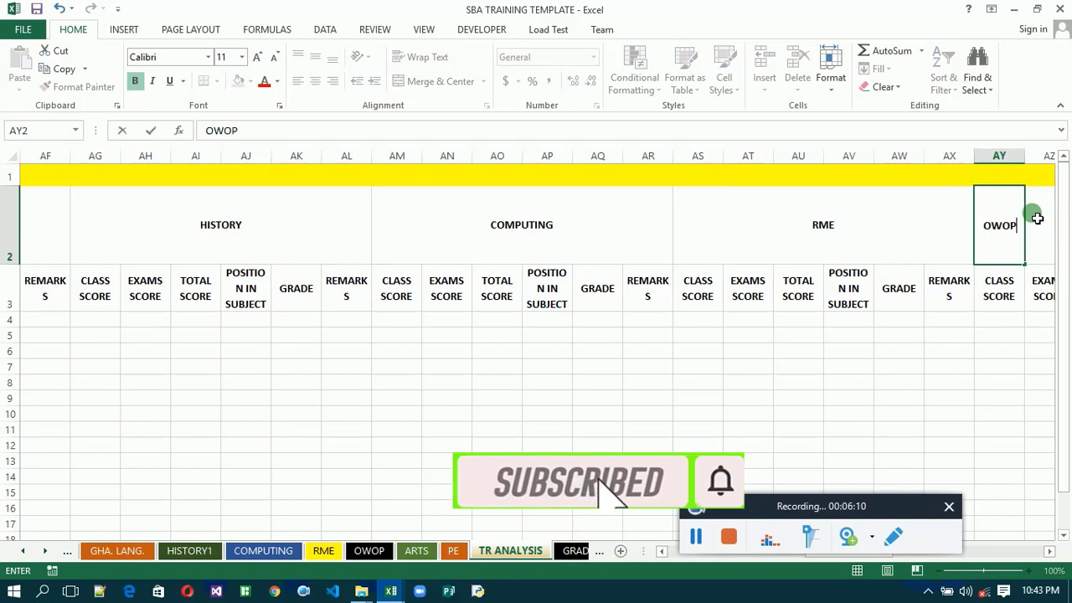
left_click(1036, 219)
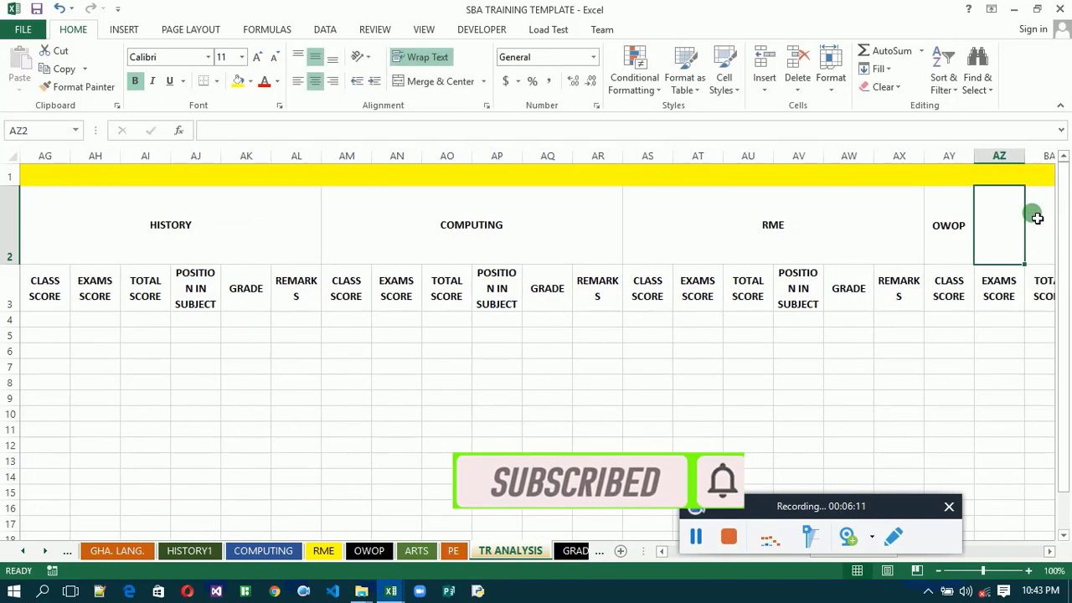
left_click(955, 219)
left_click_drag(956, 220, 442, 241)
left_click(438, 81)
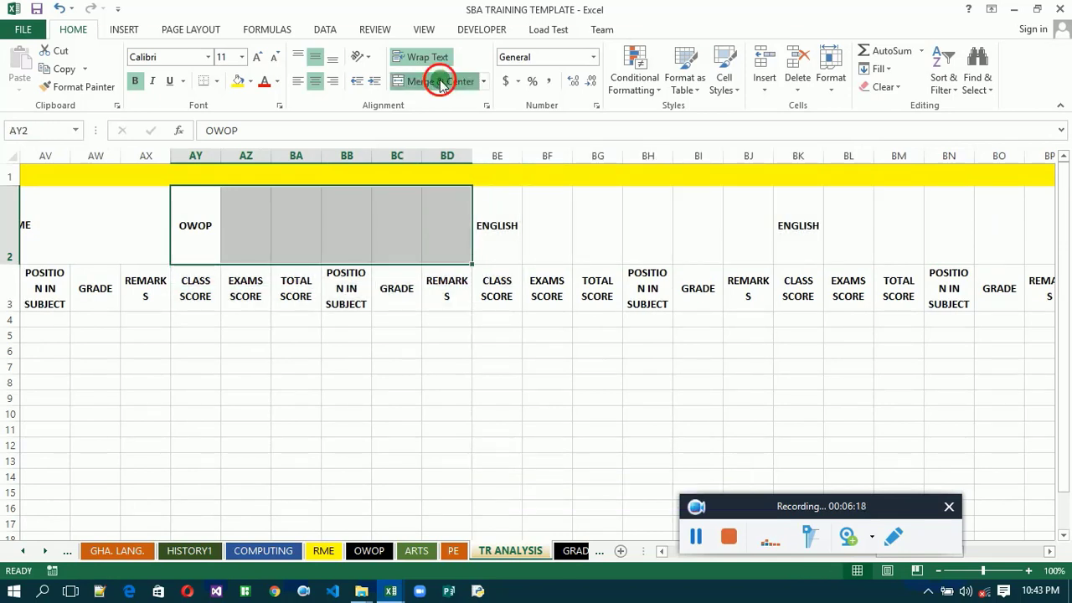
Replace the ENGLISH heading in BE2 with ARTS and merge and centre it across BE2:BJ2.
left_click(496, 228)
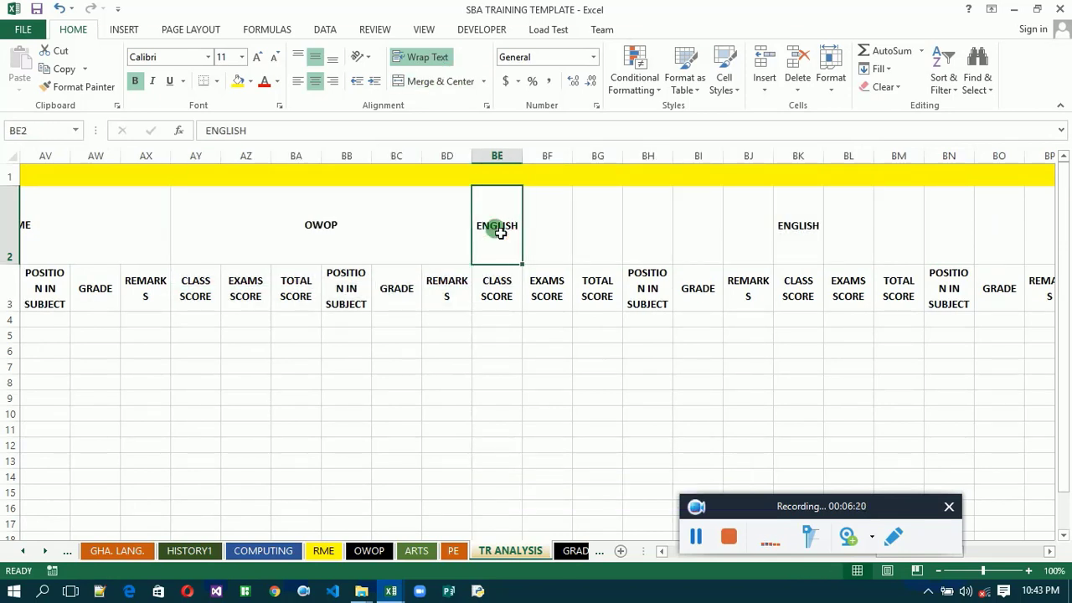
type("ARTS")
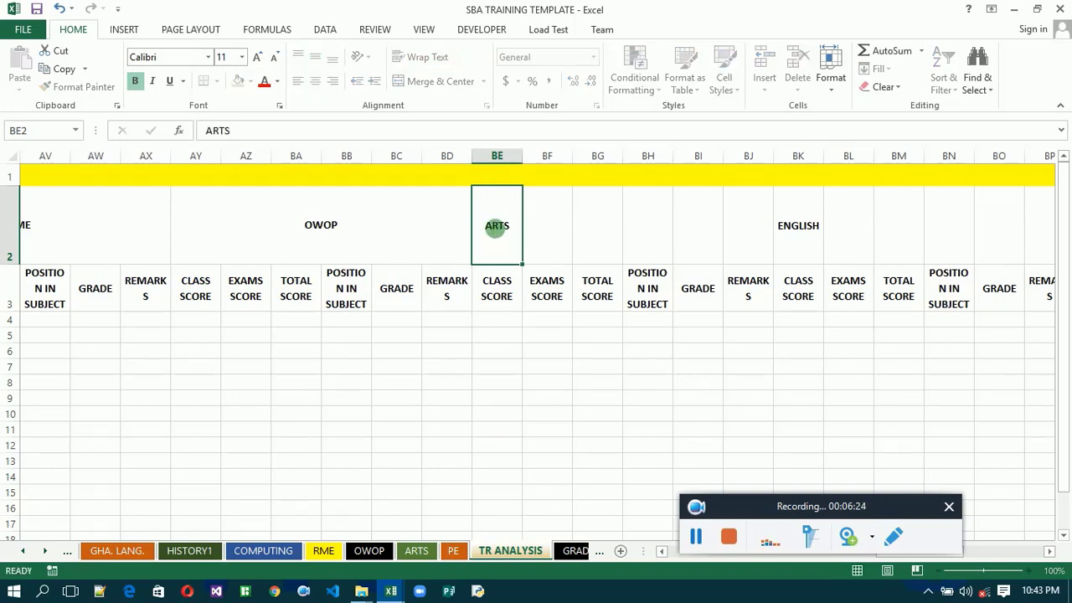
key("Right")
left_click_drag(499, 232, 729, 227)
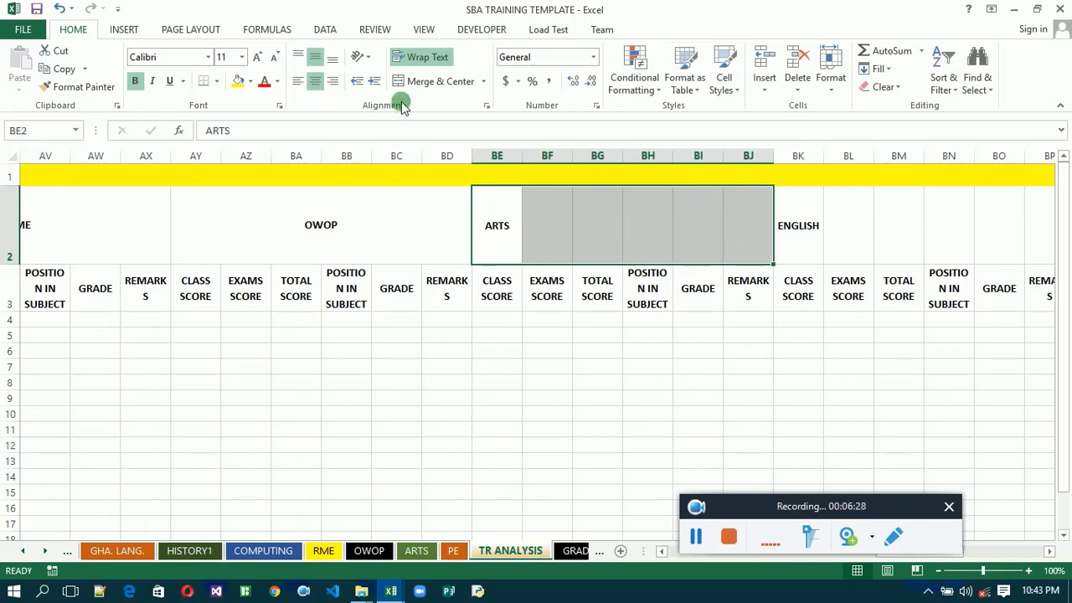
left_click(426, 81)
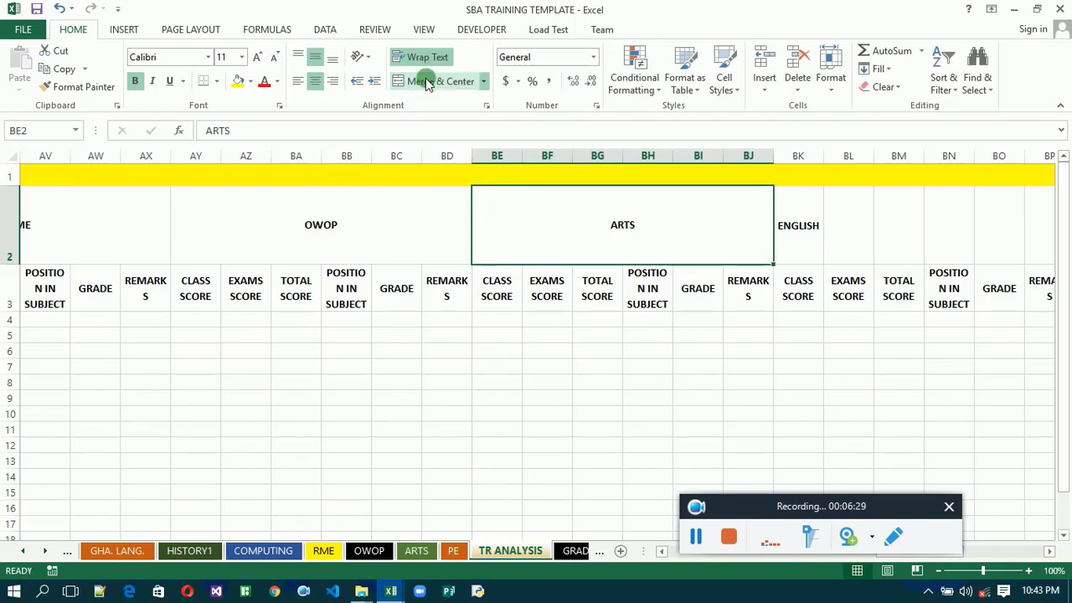
Replace the ENGLISH heading in BK2 with PE and merge and centre it across BK2:BP2.
left_click(808, 240)
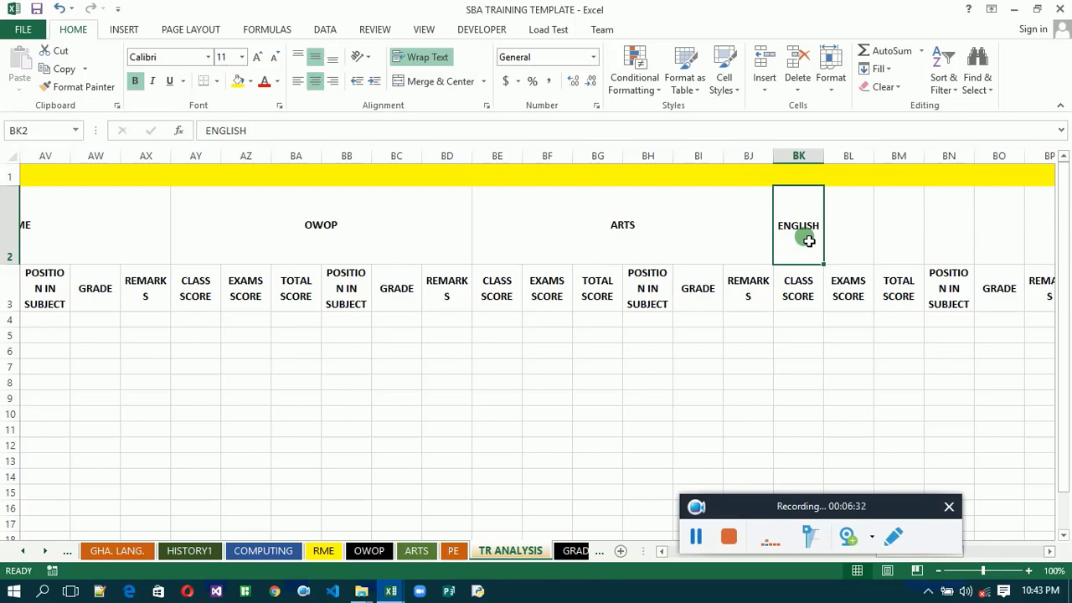
type("PE")
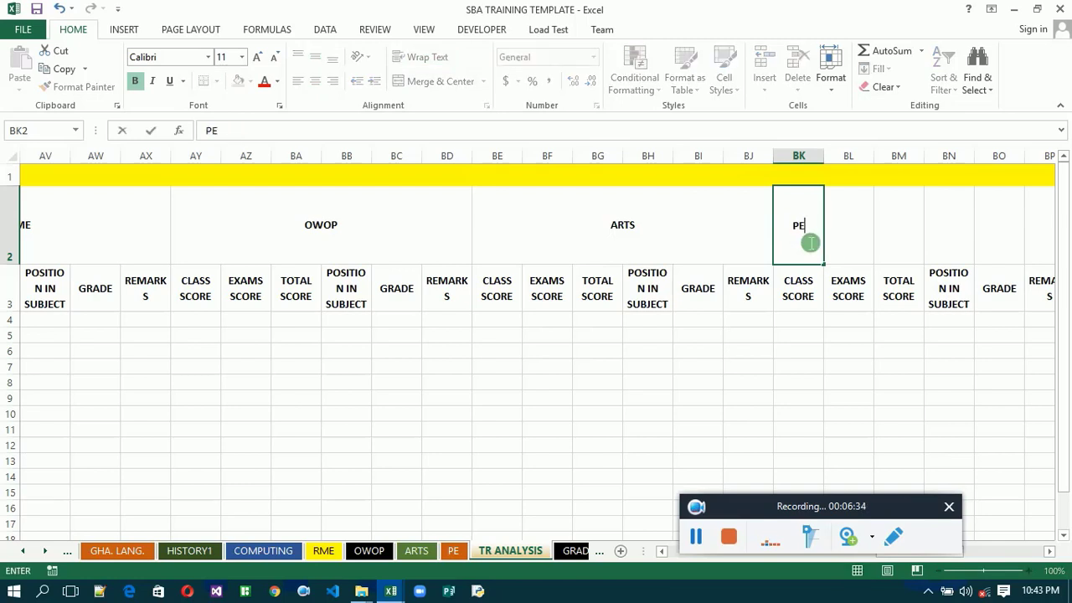
key("Tab")
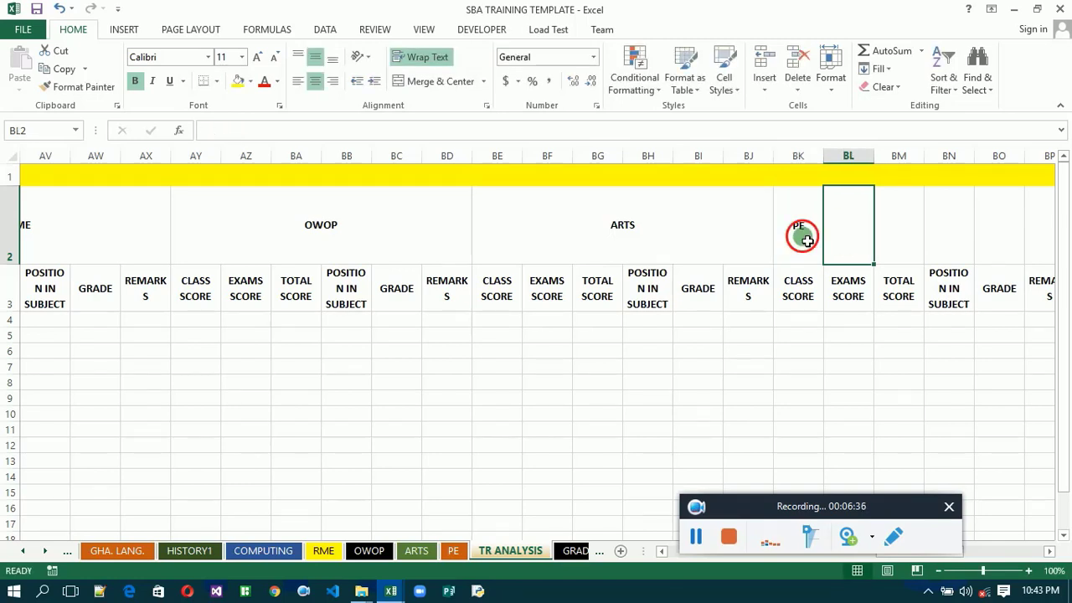
left_click_drag(805, 240, 857, 253)
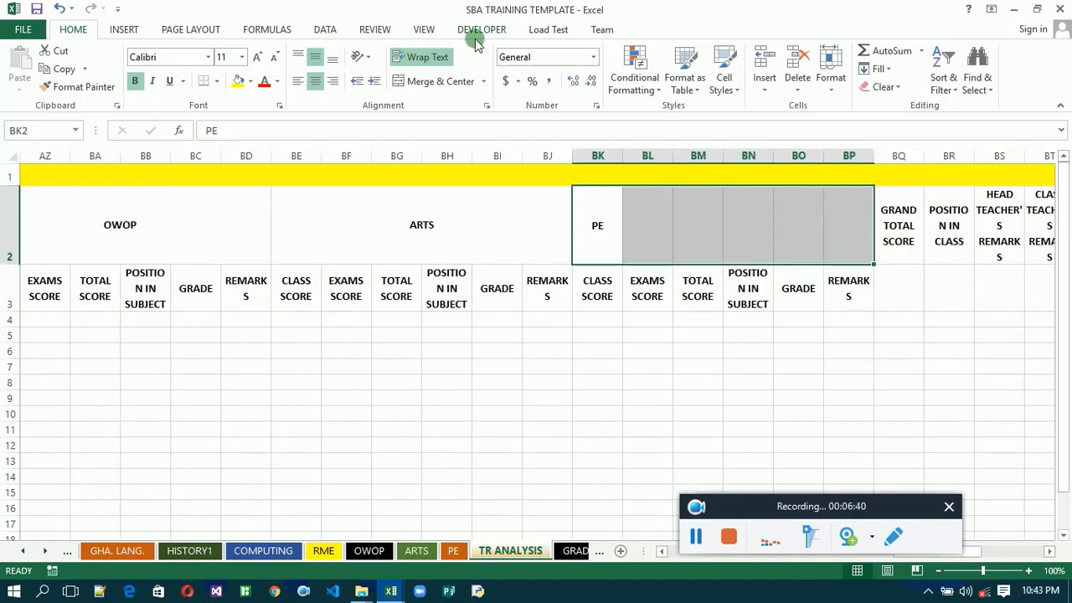
left_click(431, 81)
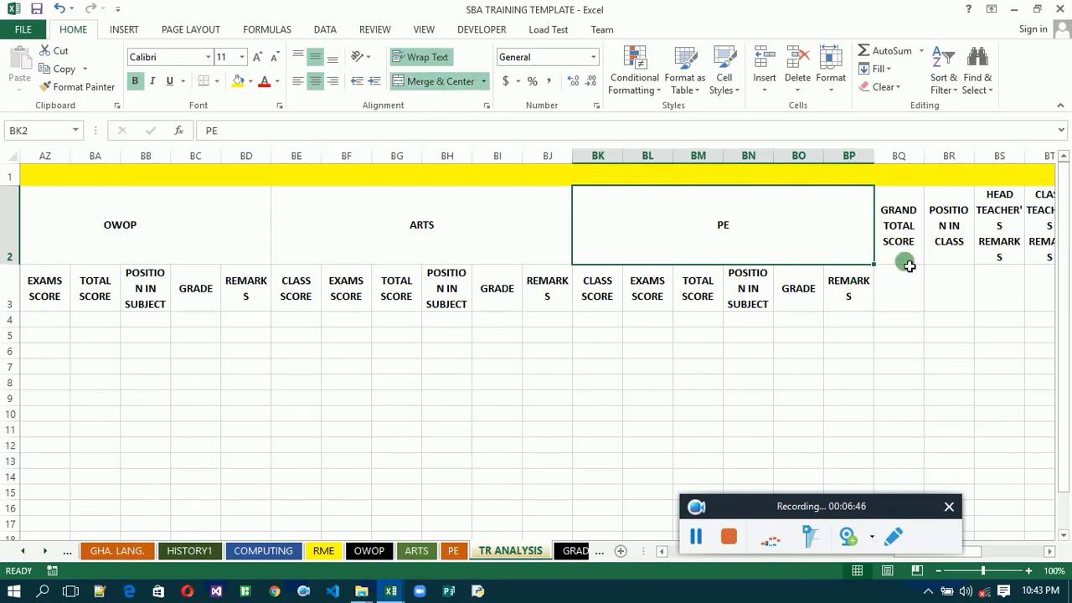
Merge and centre the GRAND TOTAL SCORE heading over BQ2:BQ3.
left_click(898, 233)
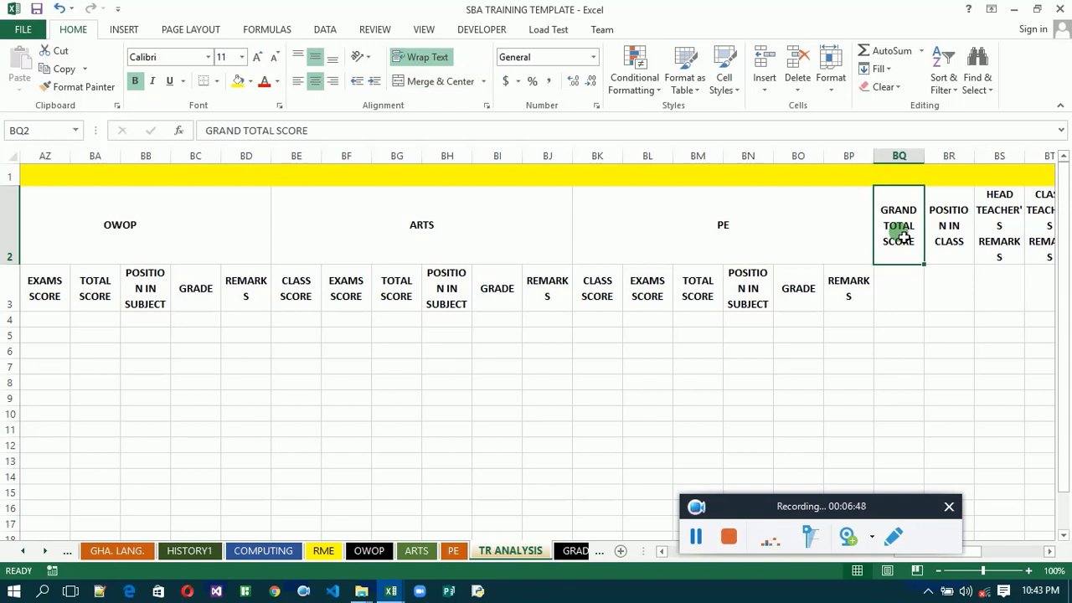
left_click_drag(909, 252, 918, 287)
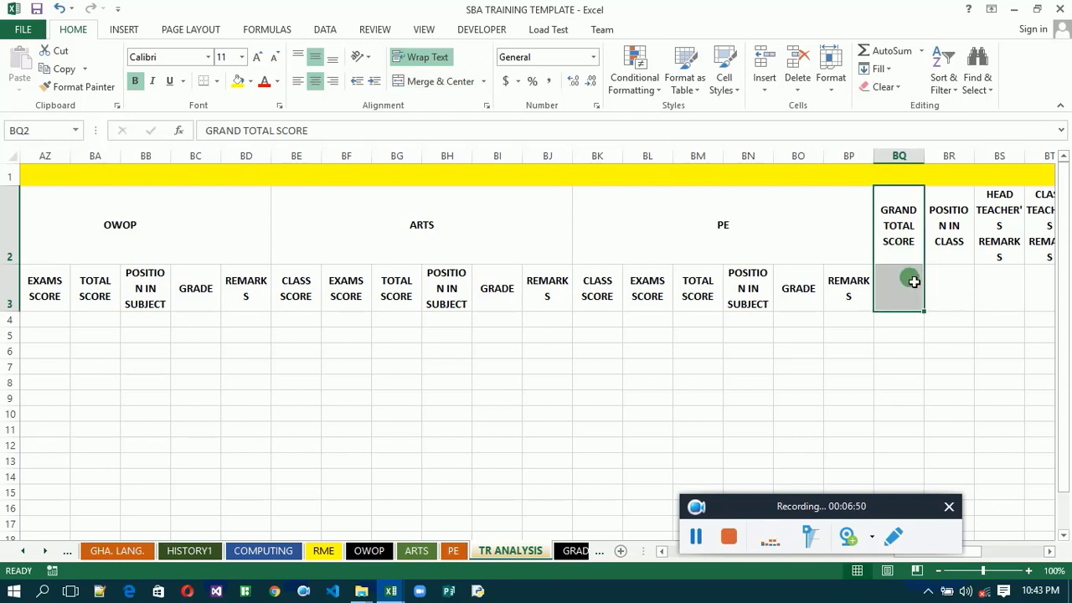
left_click(452, 81)
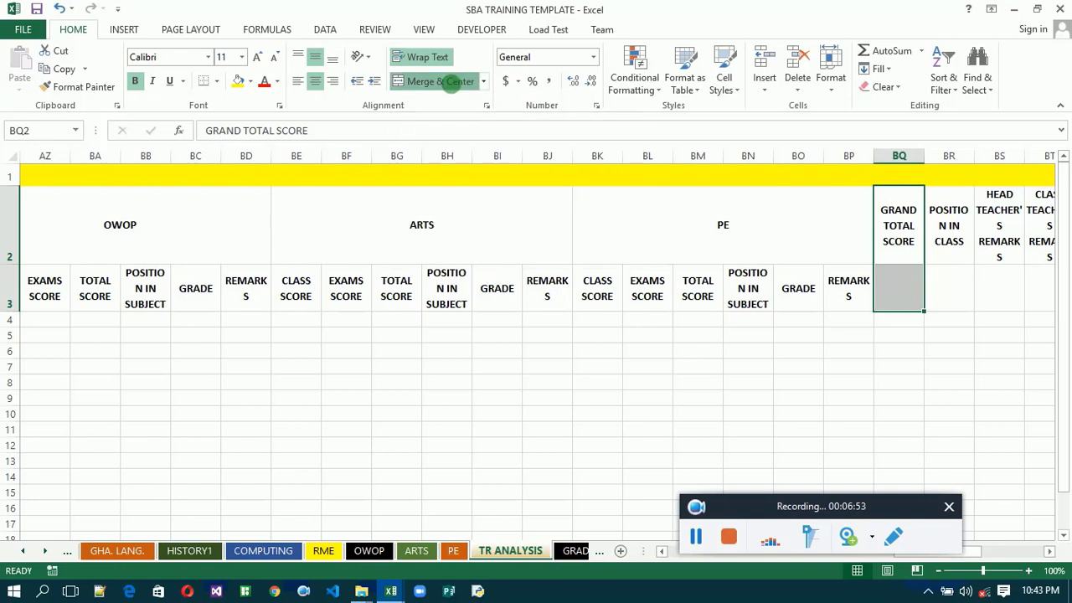
Widen column BR slightly so POSITION fits on one line, and merge and centre the POSITION IN CLASS heading over BR2:BR3.
left_click(972, 225)
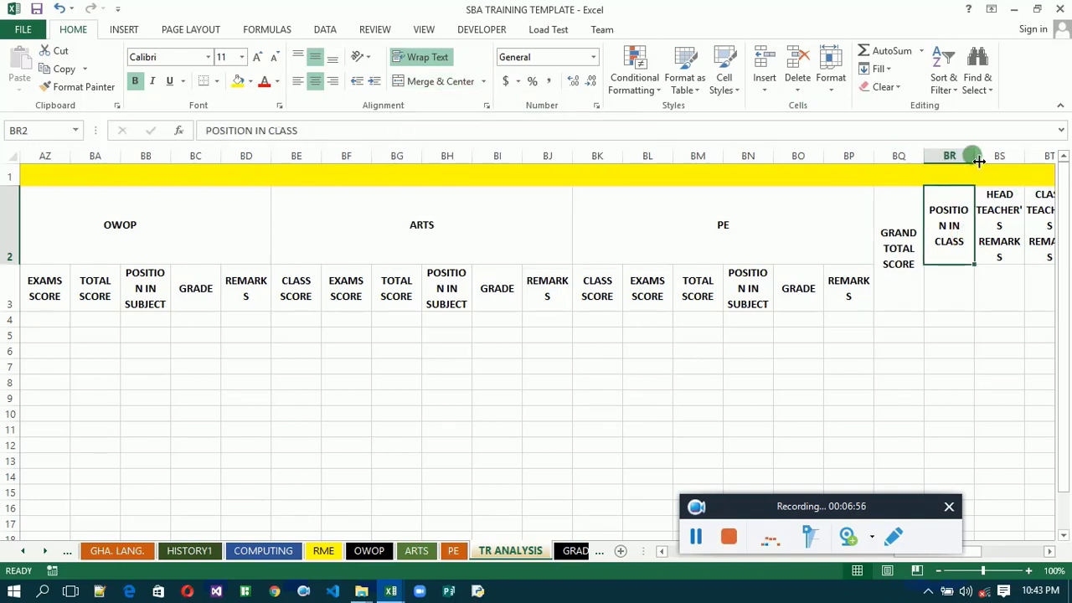
left_click_drag(979, 161, 990, 161)
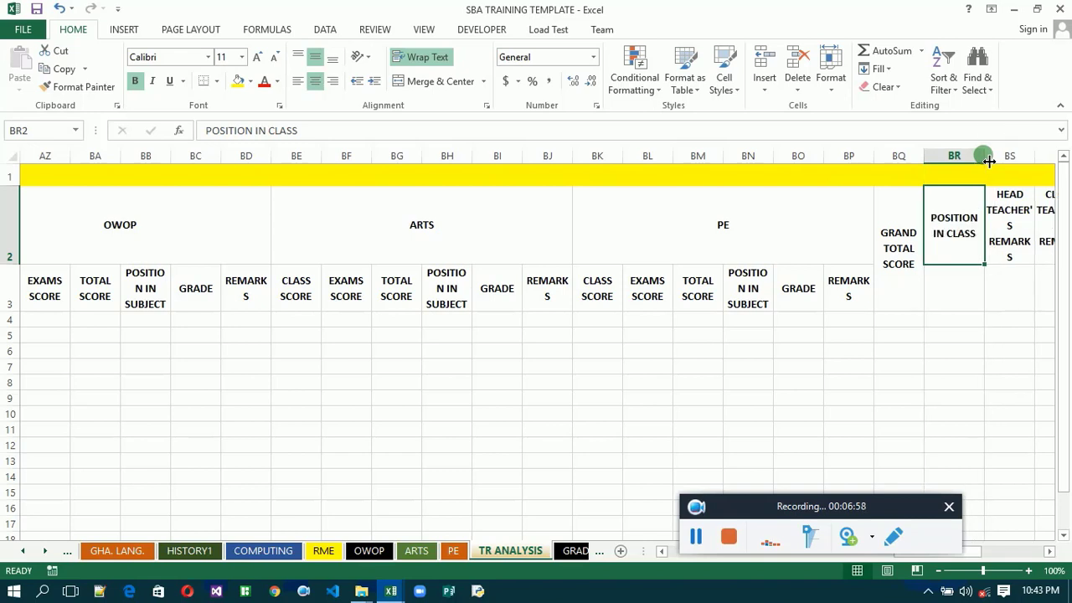
left_click_drag(975, 239, 947, 276)
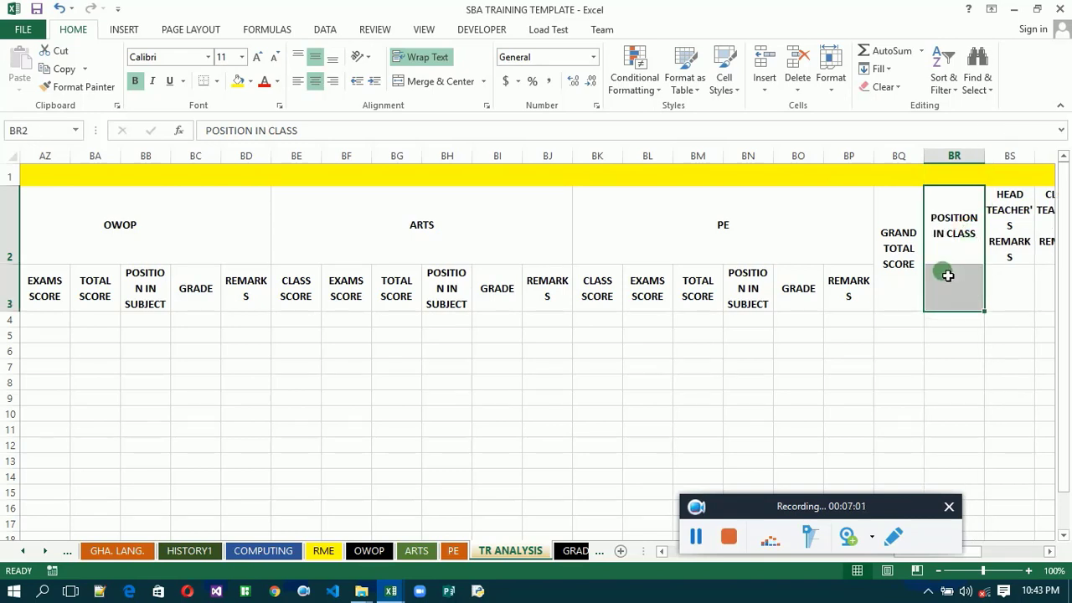
left_click(454, 79)
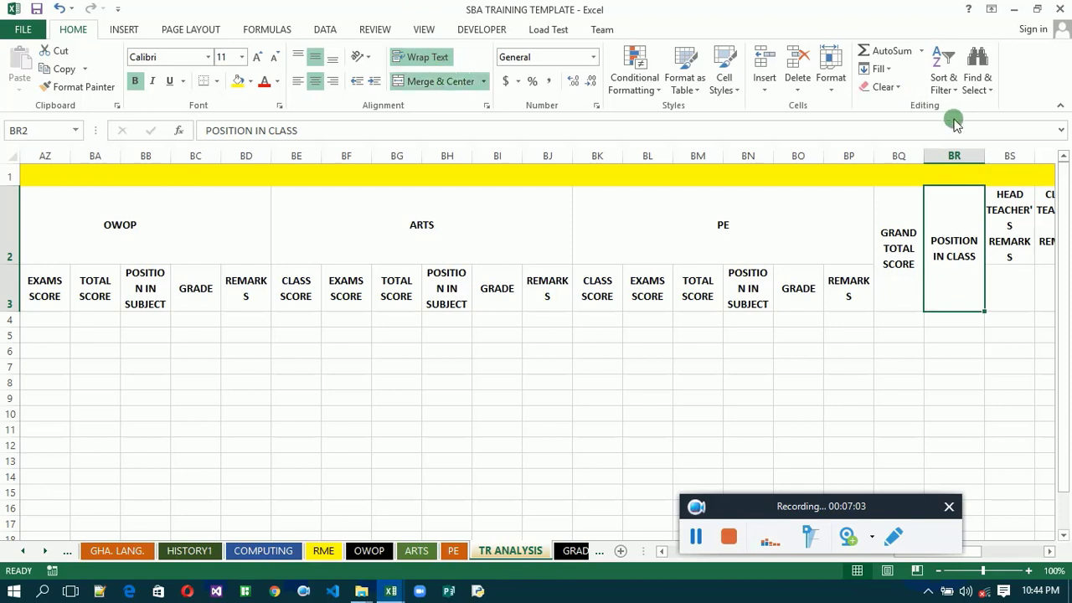
Widen columns BS and BT to fit their remarks headings on one line, and merge and centre HEAD TEACHER'S REMARKS over BS2:BS3.
left_click(1022, 231)
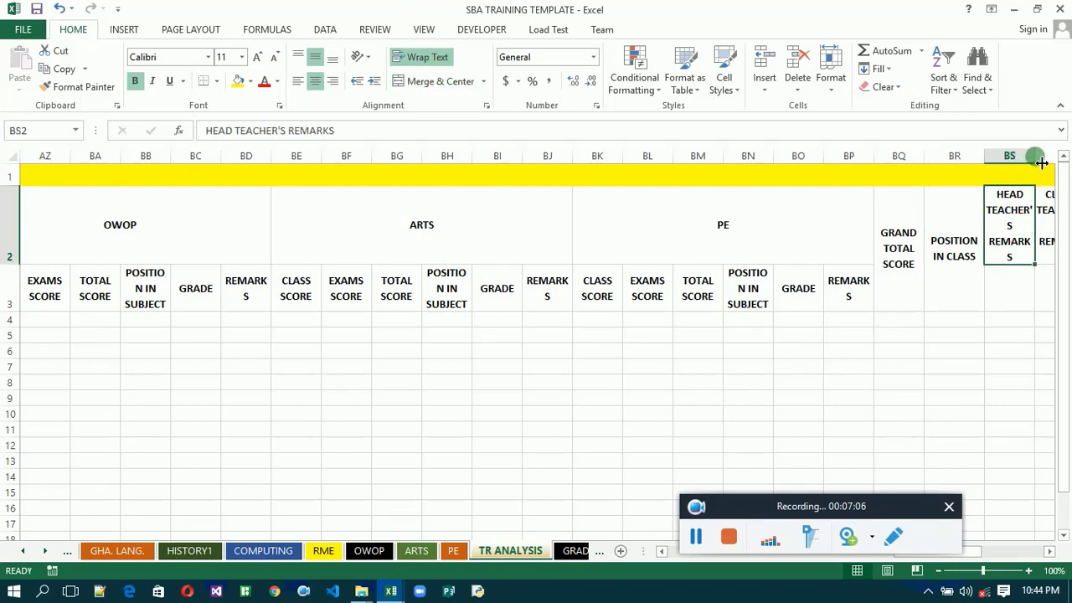
mouse_move(1039, 161)
left_mouse_down()
mouse_move(1065, 156)
mouse_move(1041, 165)
left_mouse_up()
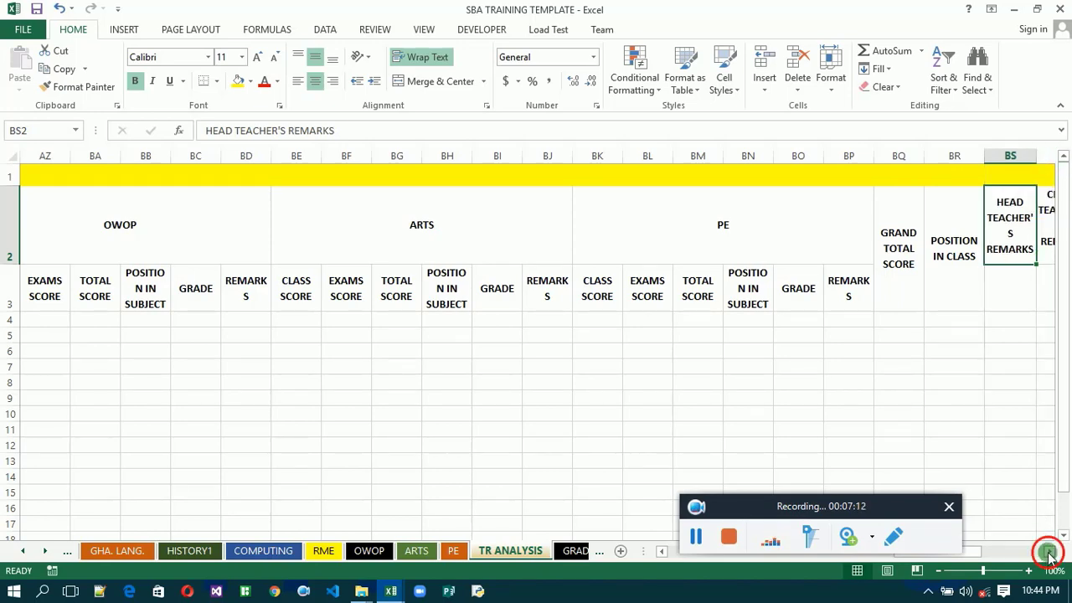
left_click(1049, 553)
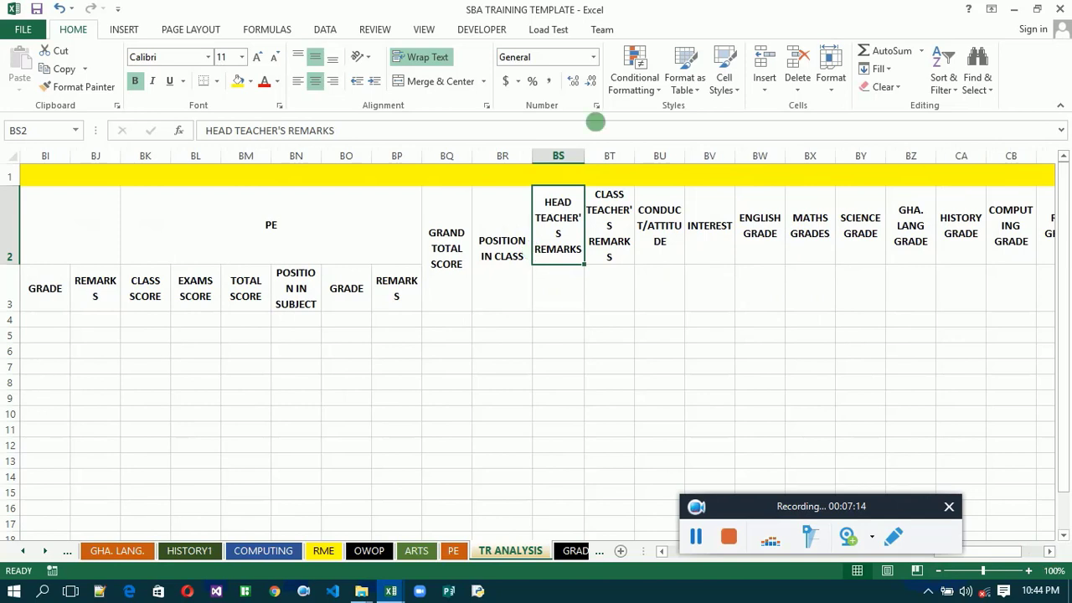
left_click_drag(590, 159, 833, 124)
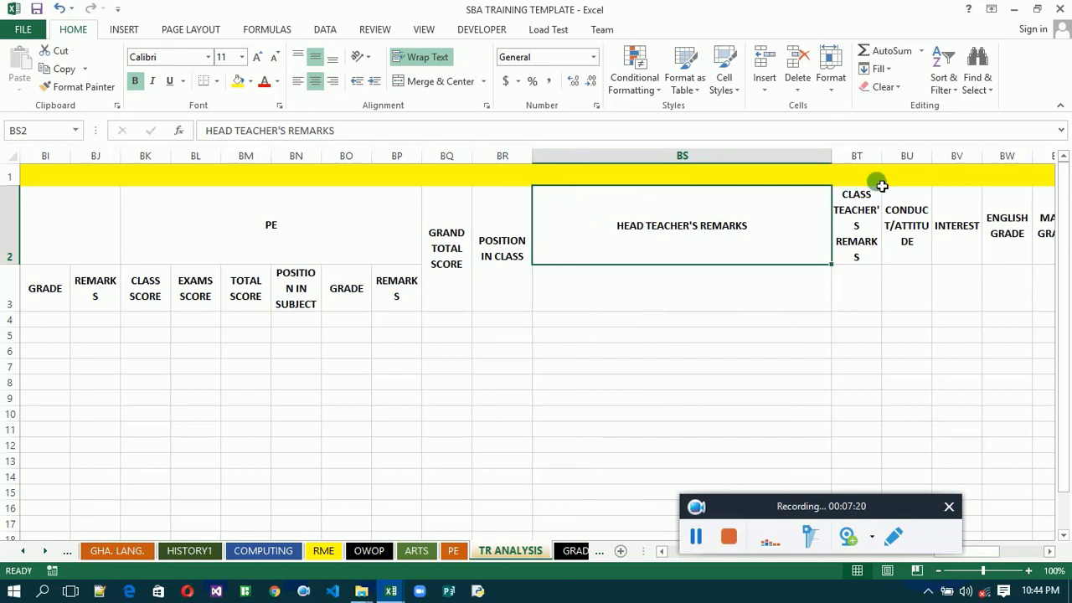
left_click(883, 159)
left_click_drag(888, 166, 1059, 150)
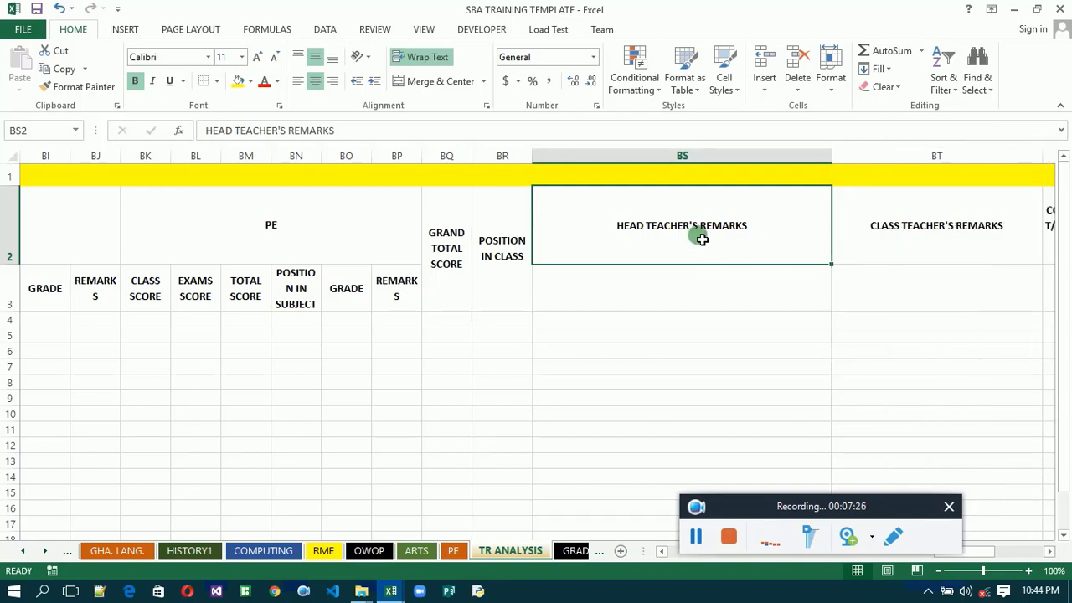
left_click_drag(702, 239, 706, 309)
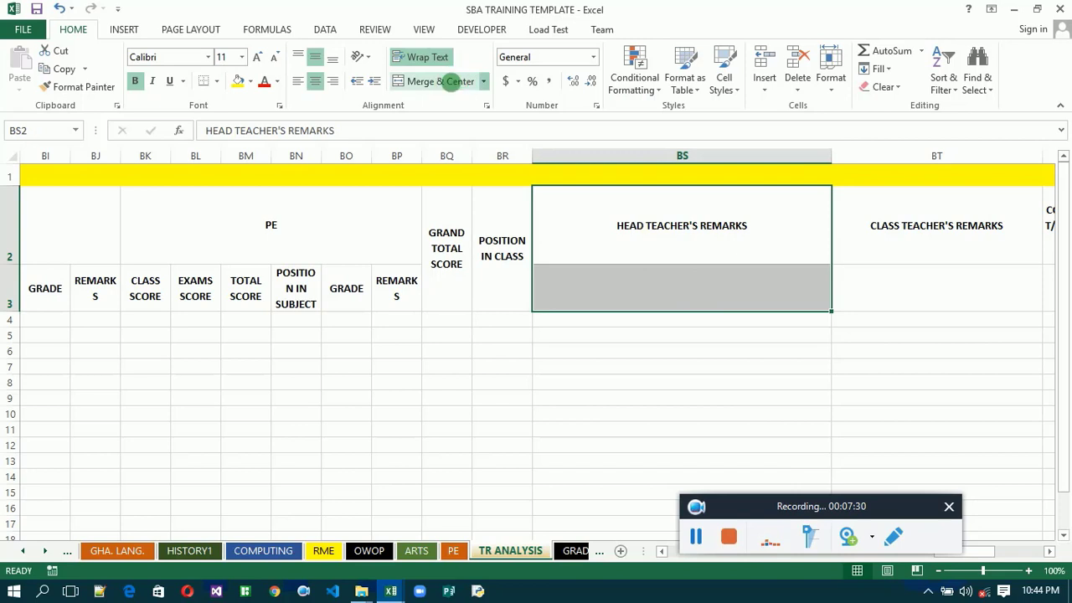
left_click(452, 83)
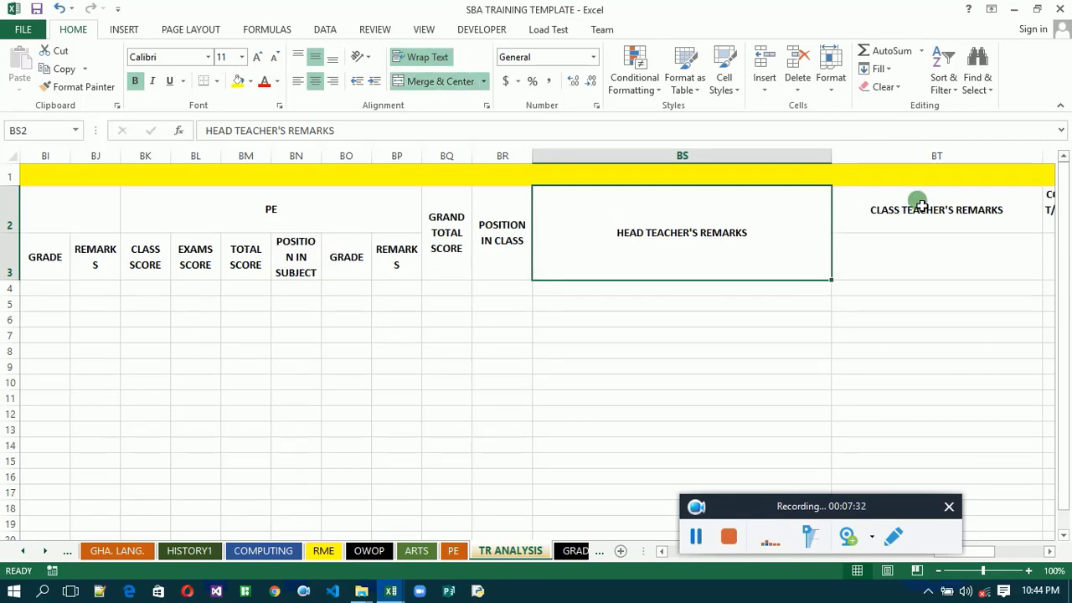
Merge and centre the CLASS TEACHER'S REMARKS heading over BT2:BT3 and widen column BT to about the width of column BS.
left_click(921, 206)
left_click(1050, 553)
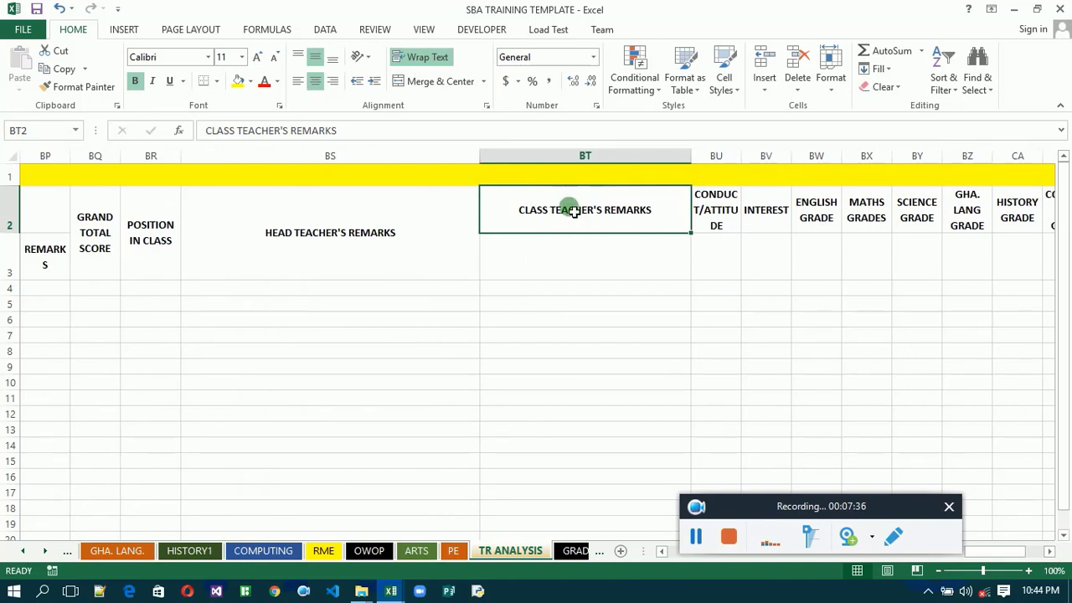
left_click_drag(573, 211, 584, 249)
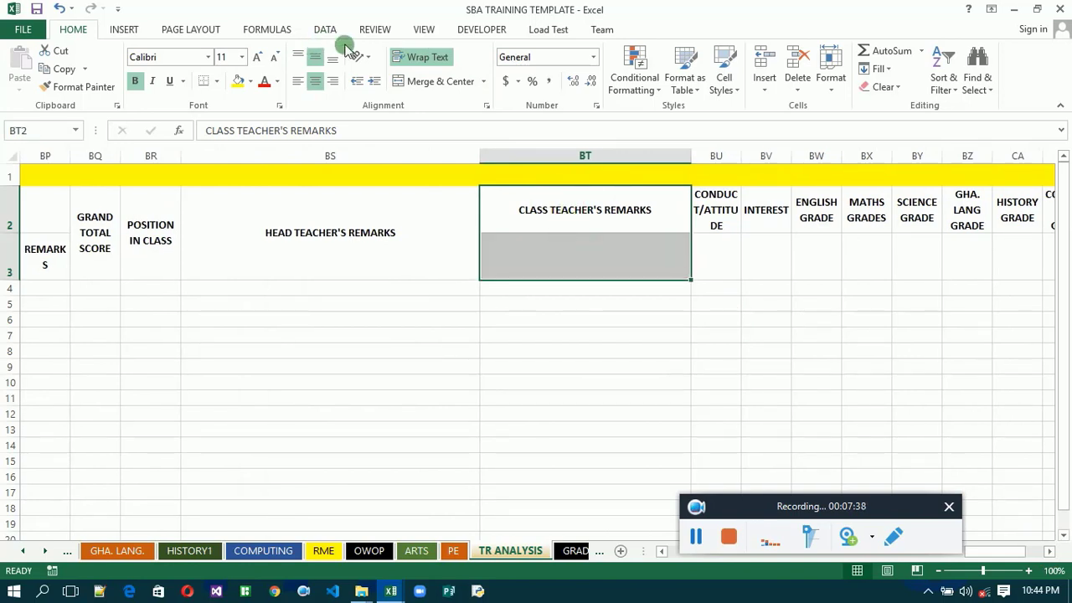
left_click(403, 84)
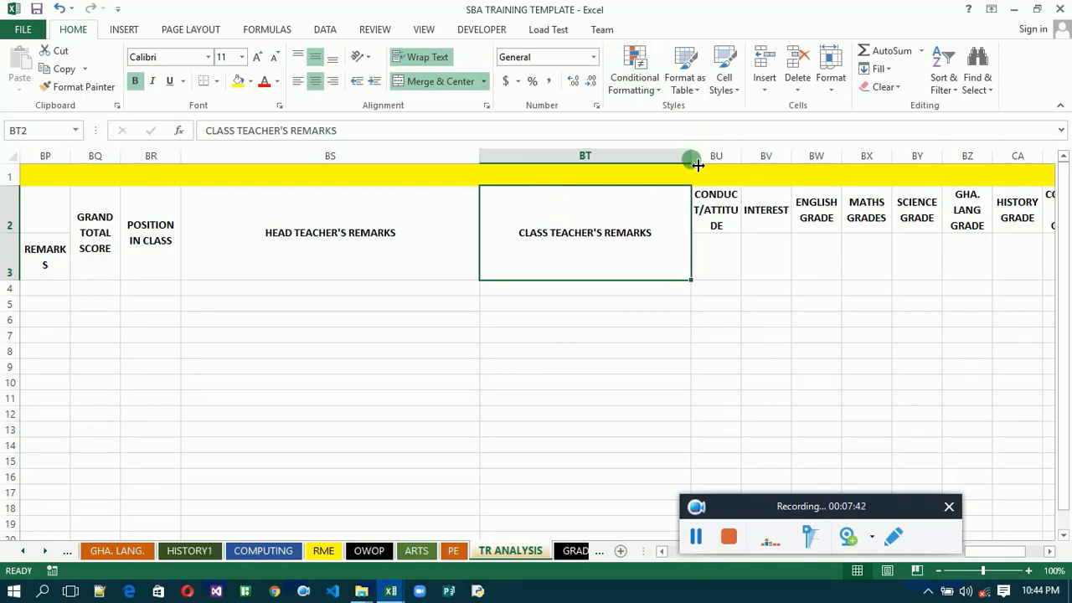
left_click_drag(698, 165, 787, 156)
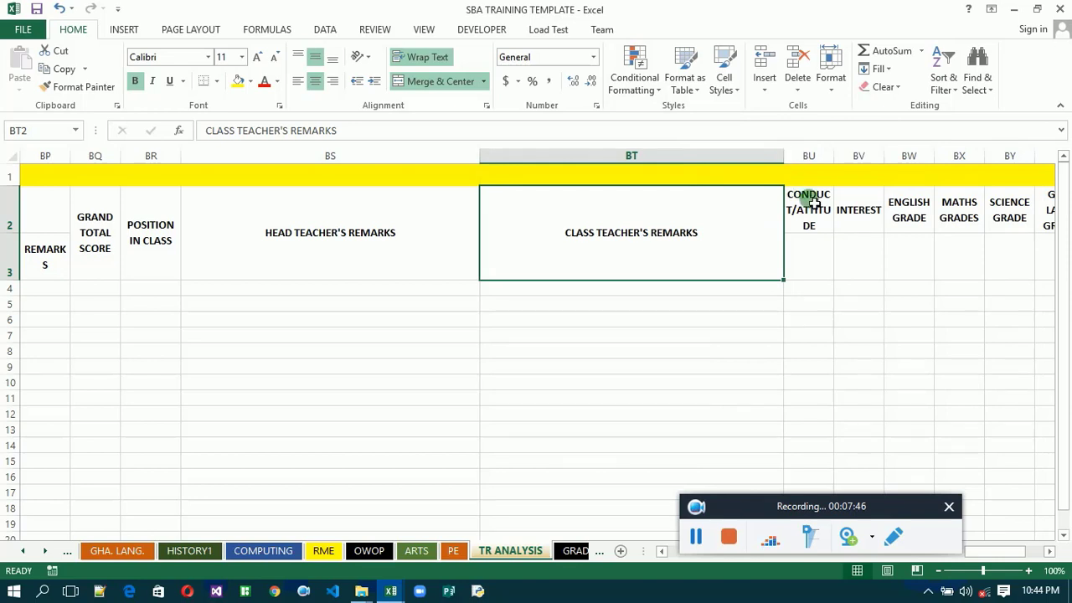
Merge and centre the CONDUCT/ATTITUDE heading over BU2:BU3 and widen column BU so the heading fits on one line.
left_click(830, 210)
left_click_drag(829, 211, 833, 285)
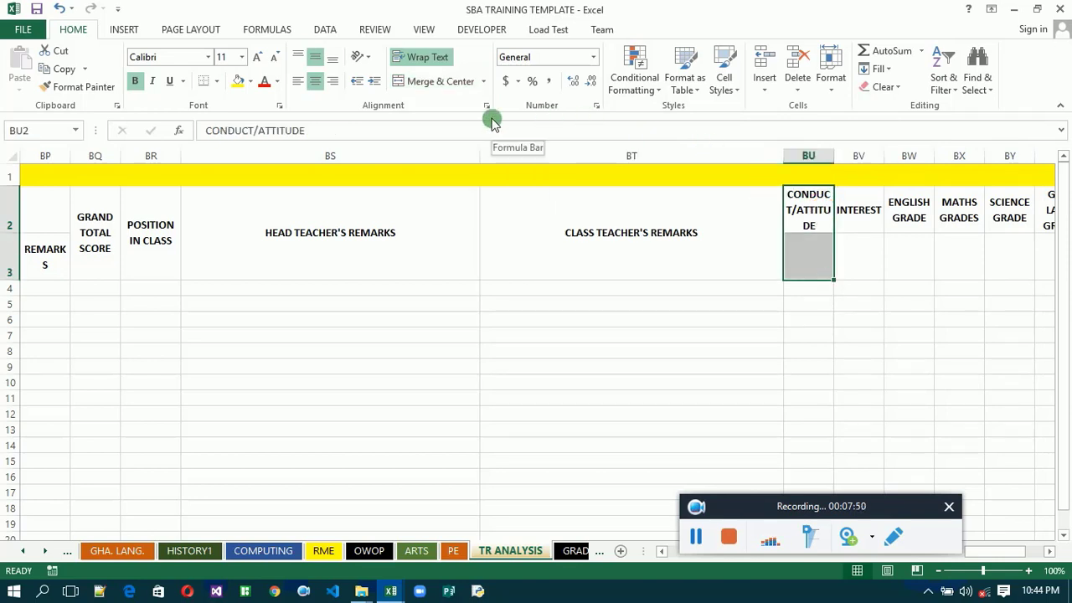
left_click(429, 84)
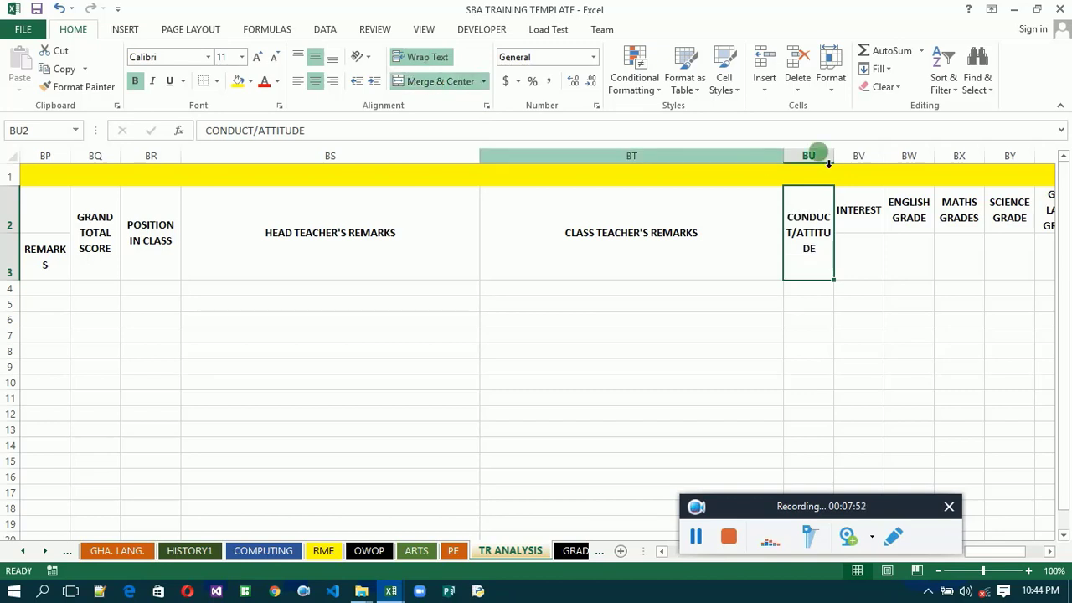
left_click_drag(839, 163, 917, 158)
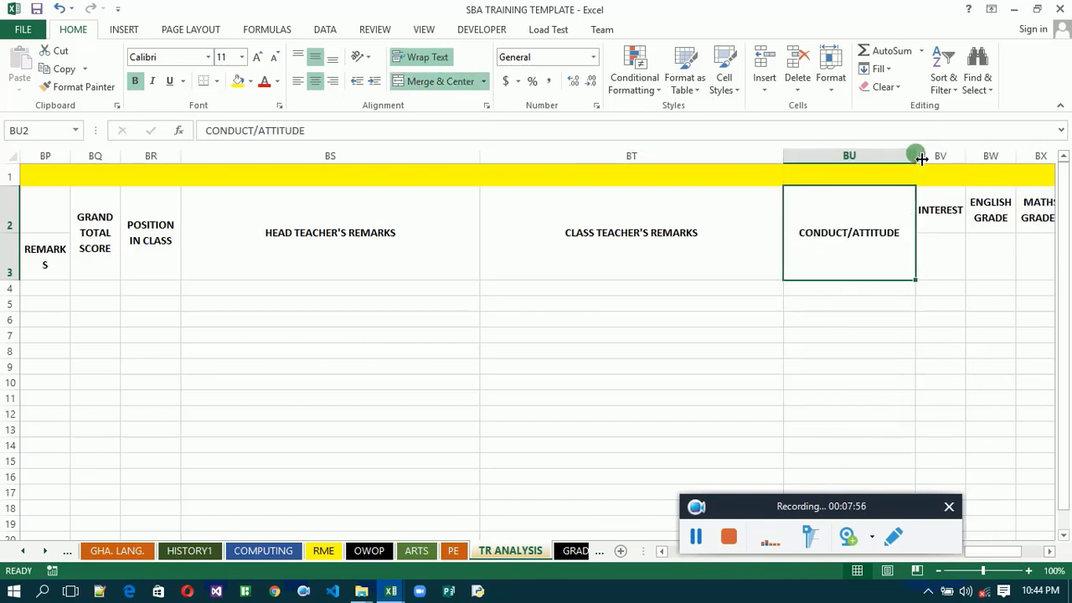
Merge and centre the INTEREST heading over BV2:BV3 and widen column BV to nearly the width of column BU.
left_click(945, 219)
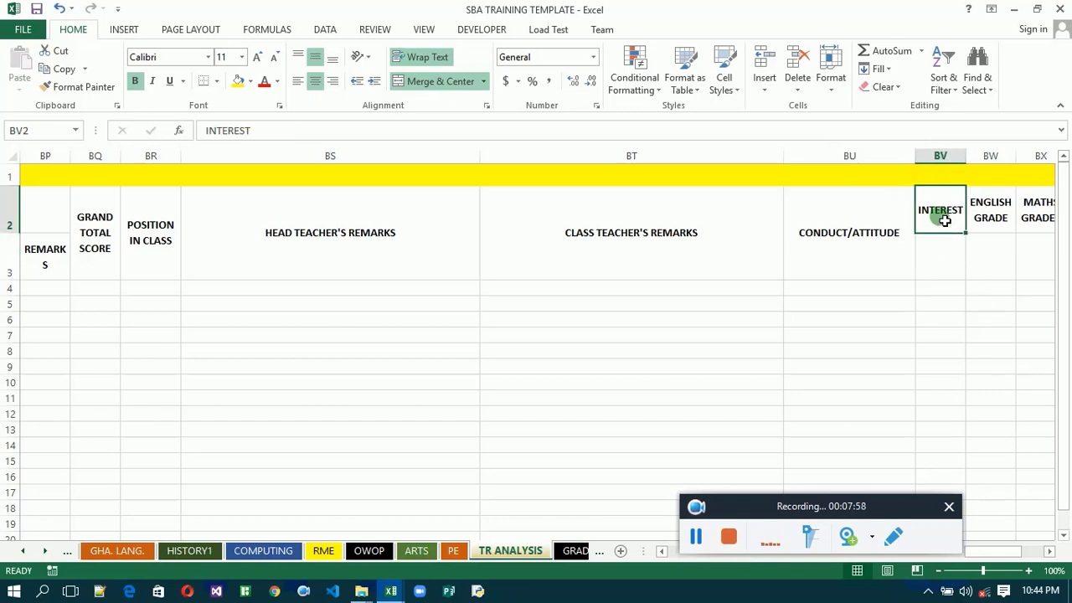
left_click_drag(945, 216, 951, 251)
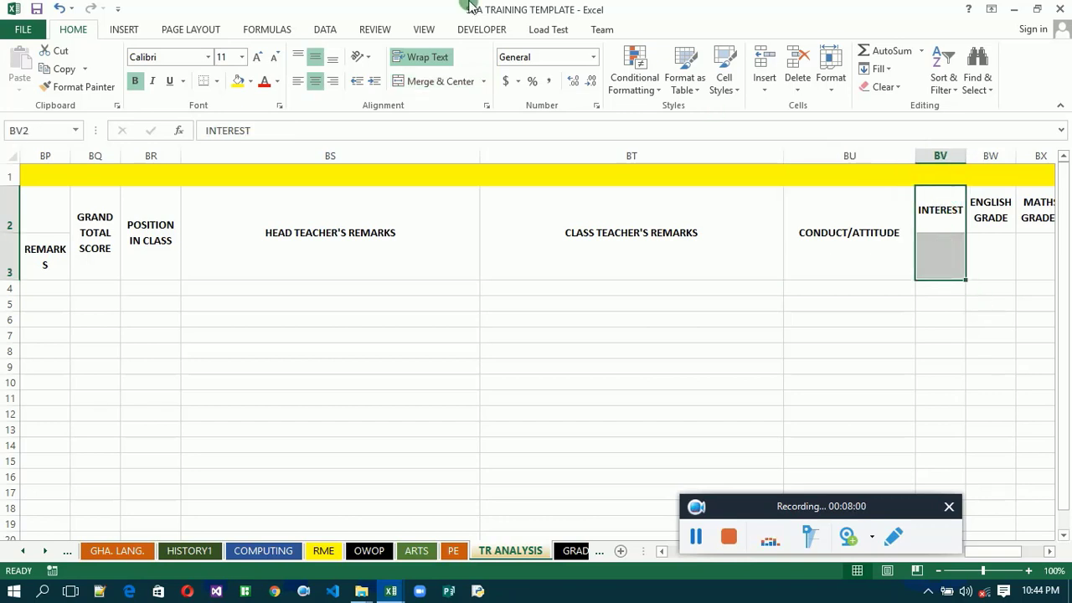
left_click(447, 81)
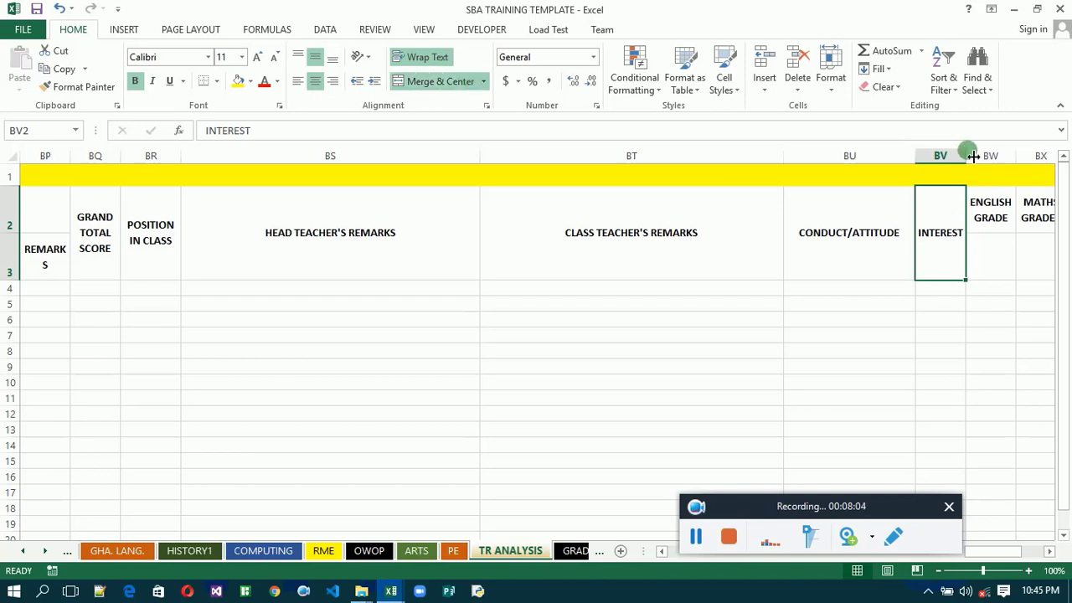
left_click_drag(973, 157, 1035, 150)
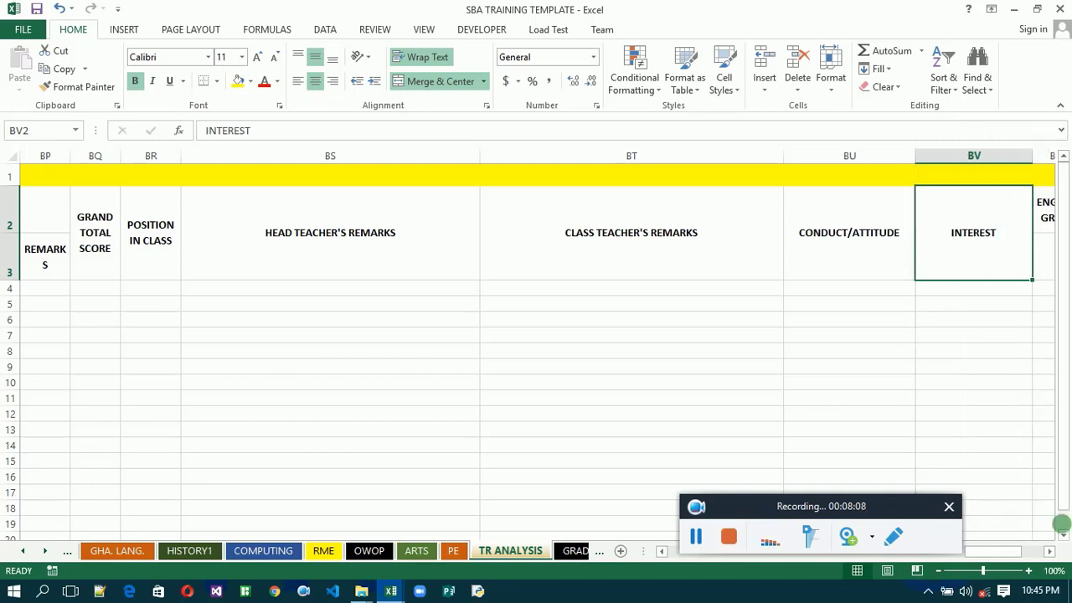
Move the subject grade and AGGREGATE headings from BW2:CG2 down one row to BW3:CG3.
left_click_drag(1050, 552, 1051, 552)
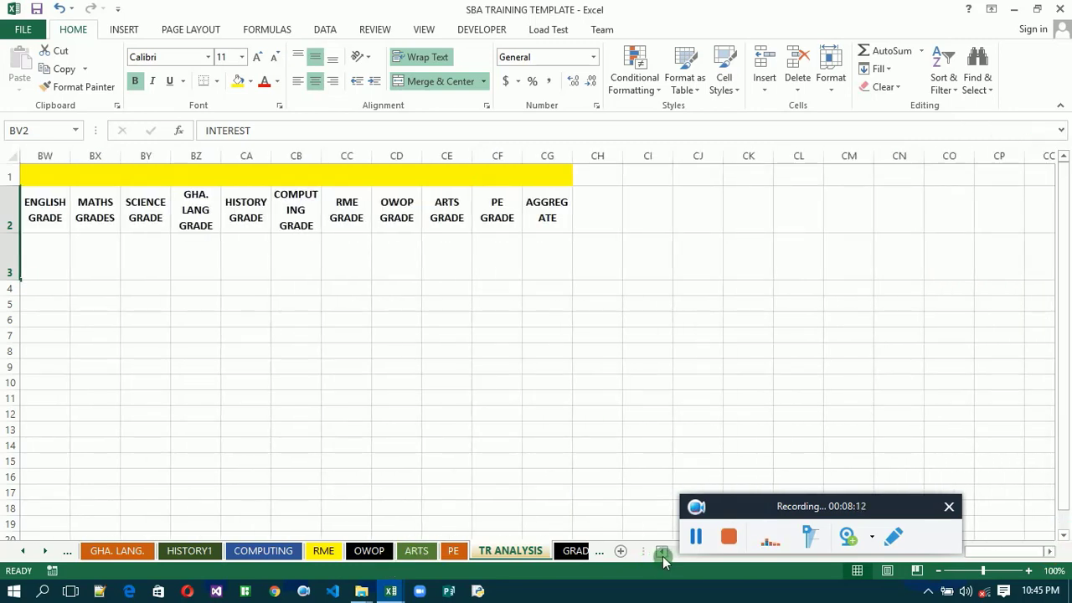
left_click_drag(661, 552, 662, 551)
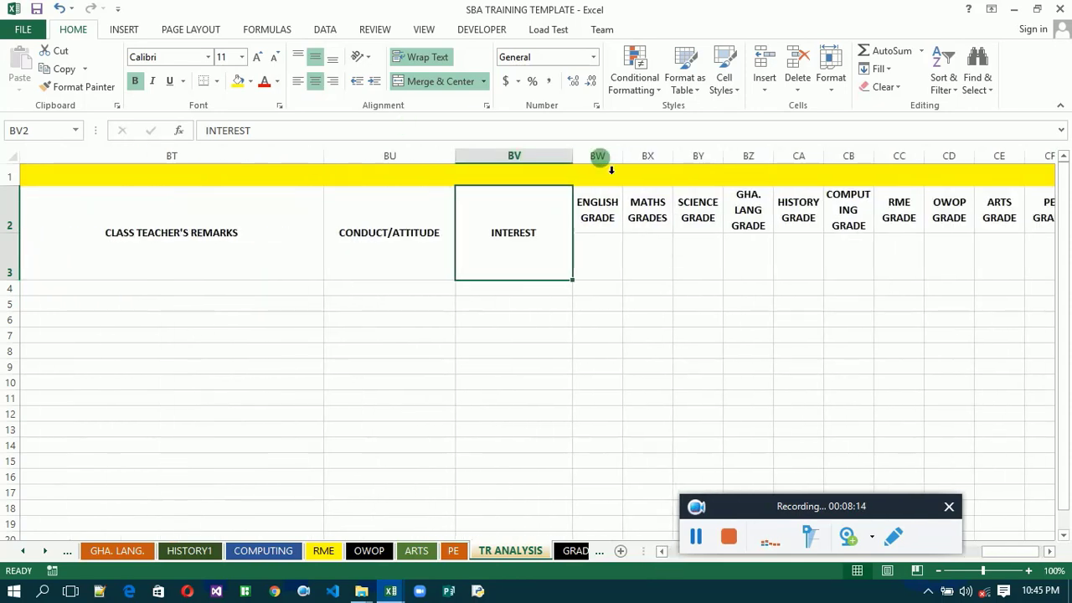
left_click(618, 221)
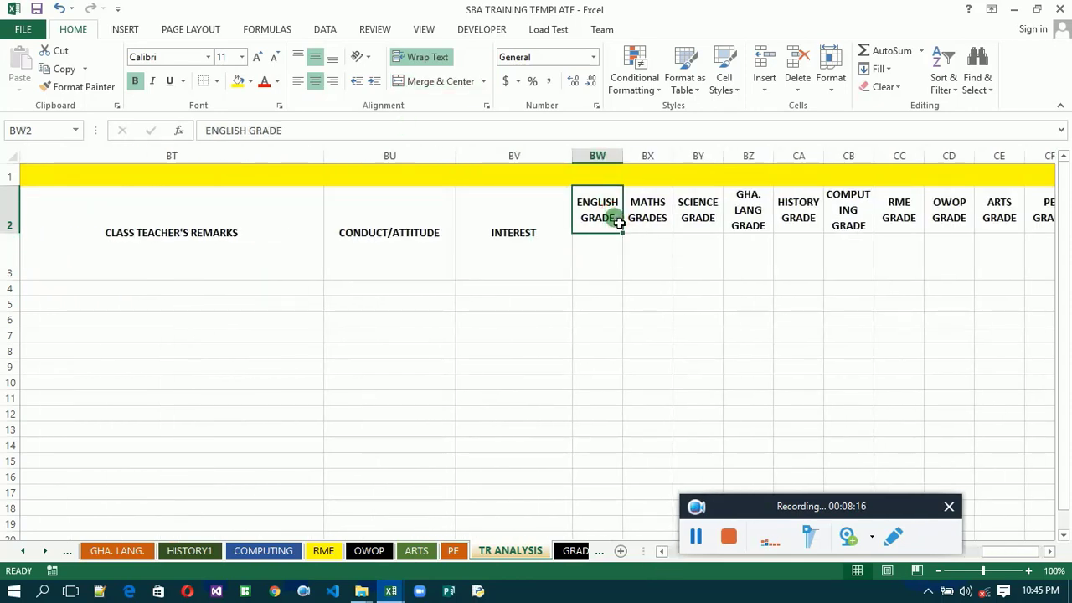
left_click_drag(621, 238, 812, 227)
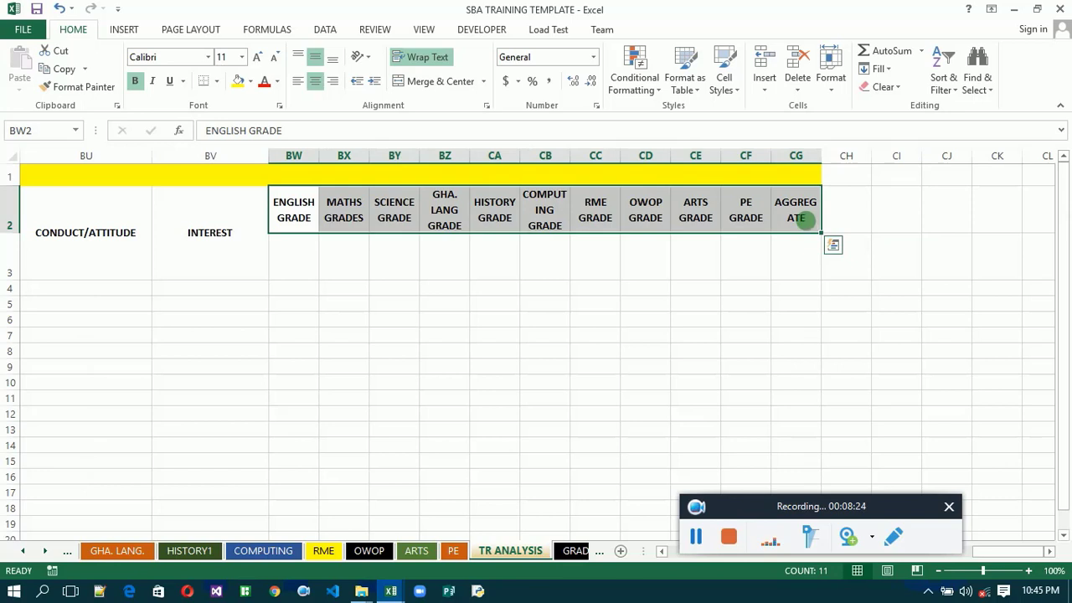
left_click_drag(804, 220, 803, 220)
key("ctrl+c")
left_click(294, 260)
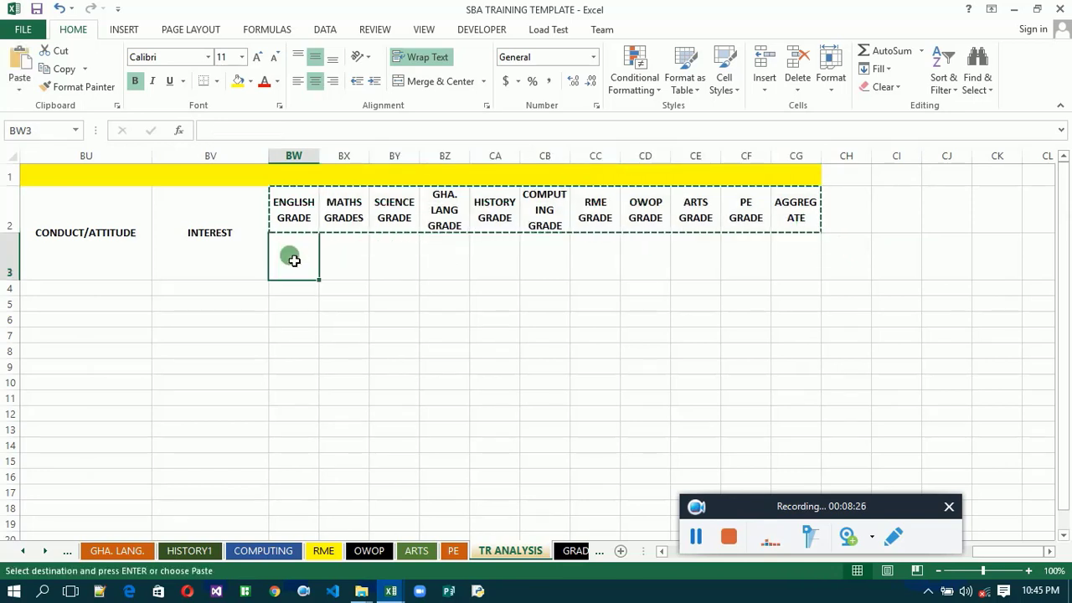
key("ctrl+v")
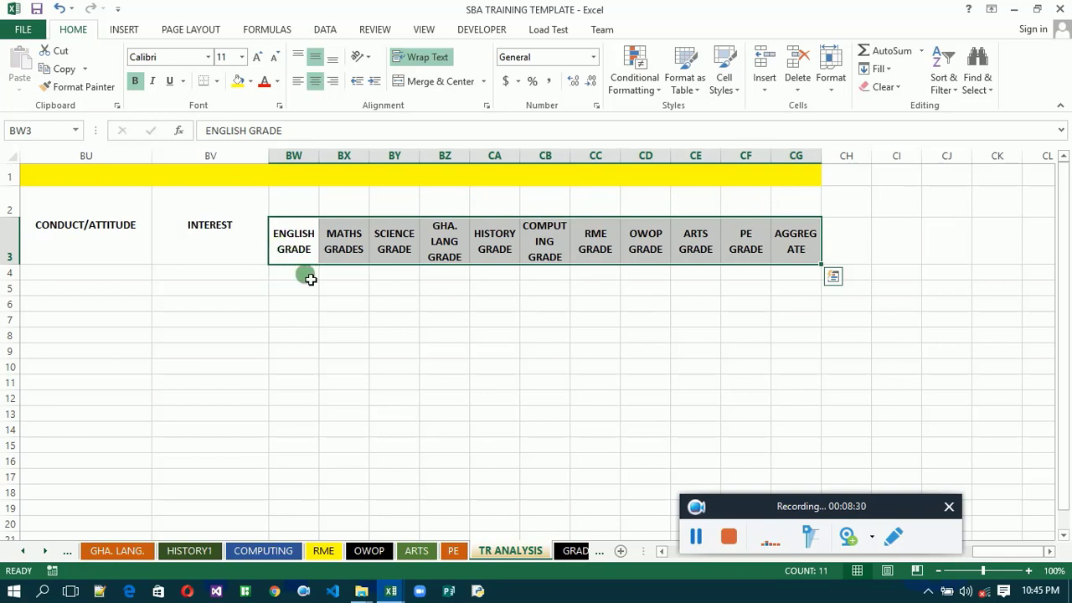
left_click(306, 272)
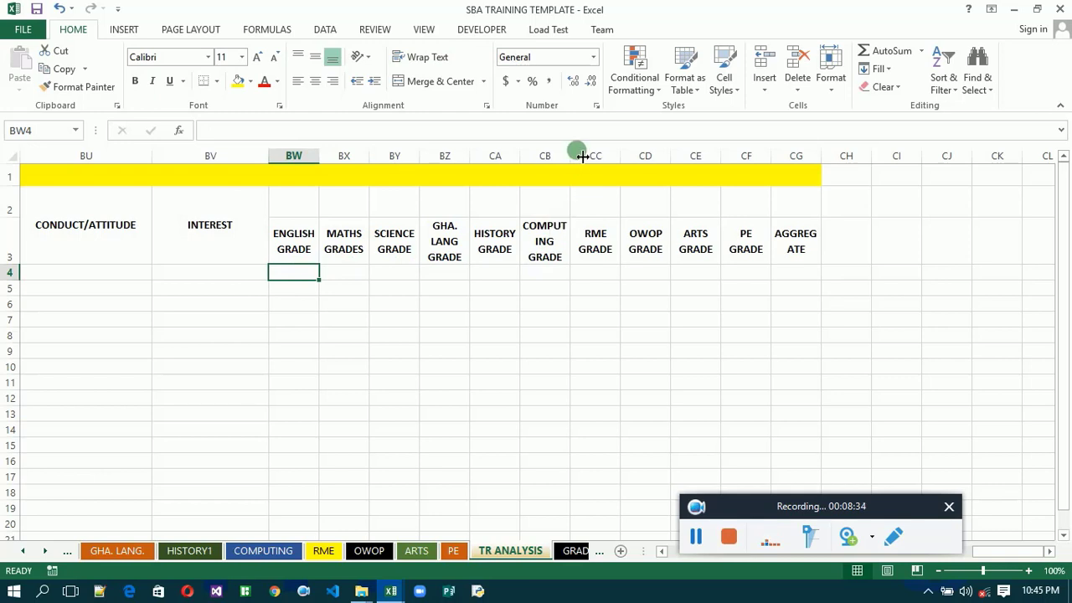
Widen columns CB and CG so the words COMPUTING and AGGREGATE each fit on one line.
left_click_drag(575, 159, 595, 159)
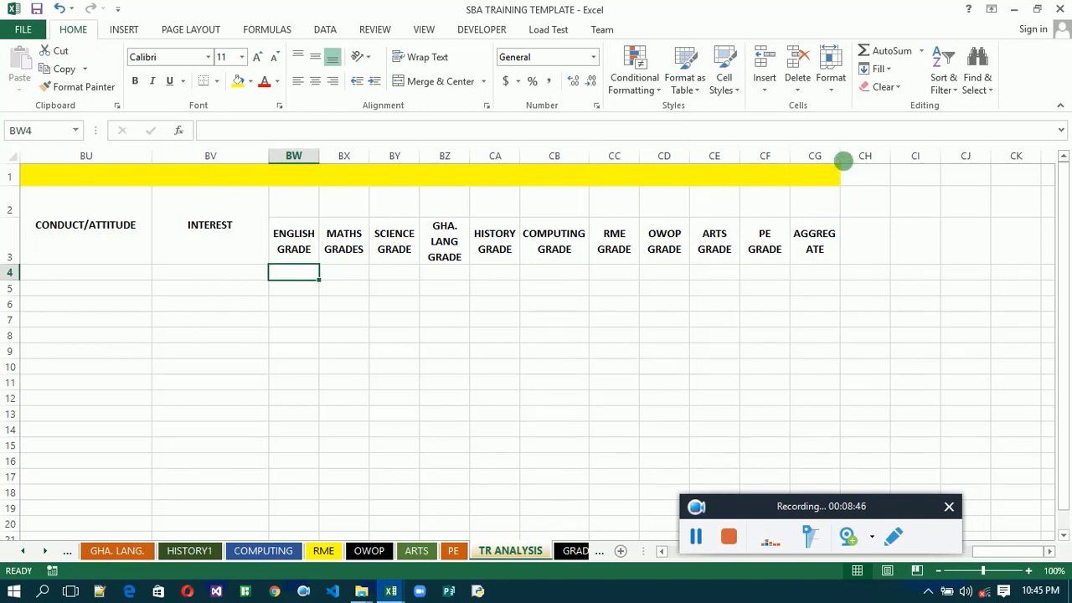
left_click_drag(843, 159, 862, 159)
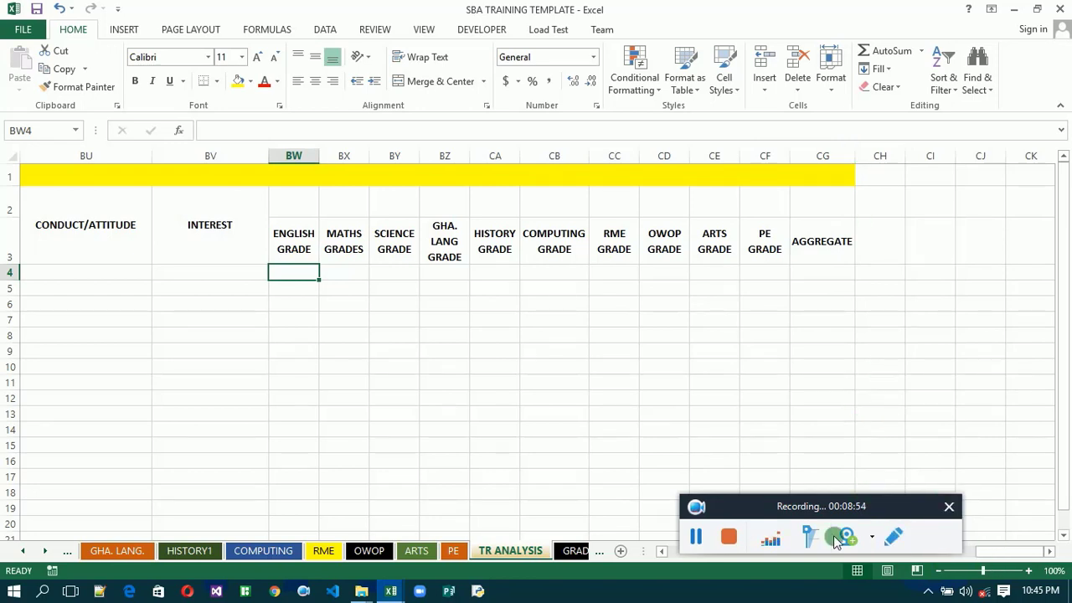
Widen the REMARKS and POSITION IN SUBJECT columns under PE (BP, BN) and ARTS (BJ, BH) so no heading word is split.
left_click(662, 554)
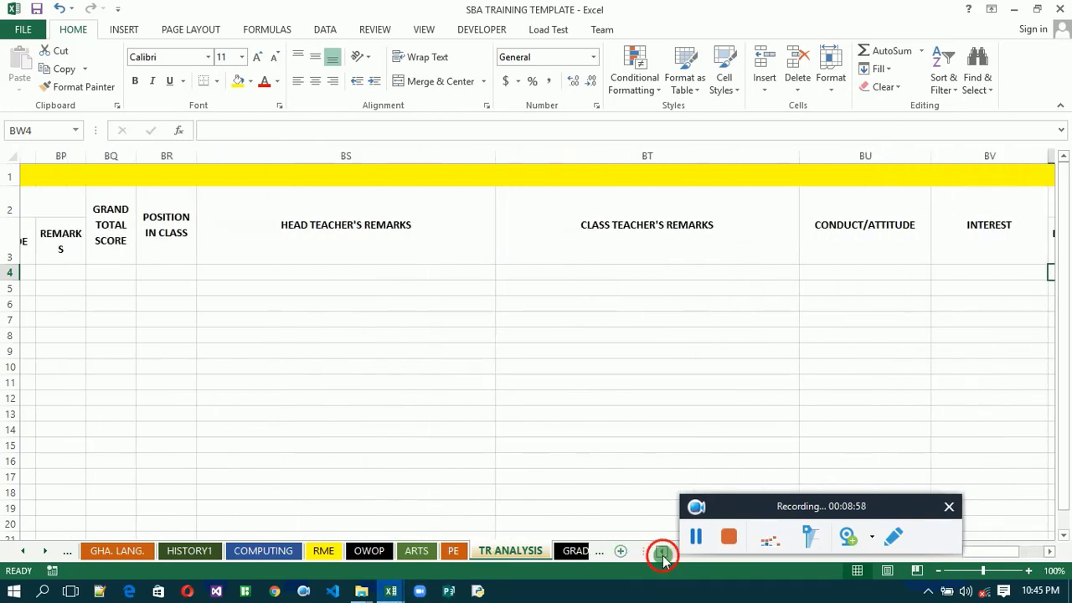
left_click_drag(662, 553, 661, 554)
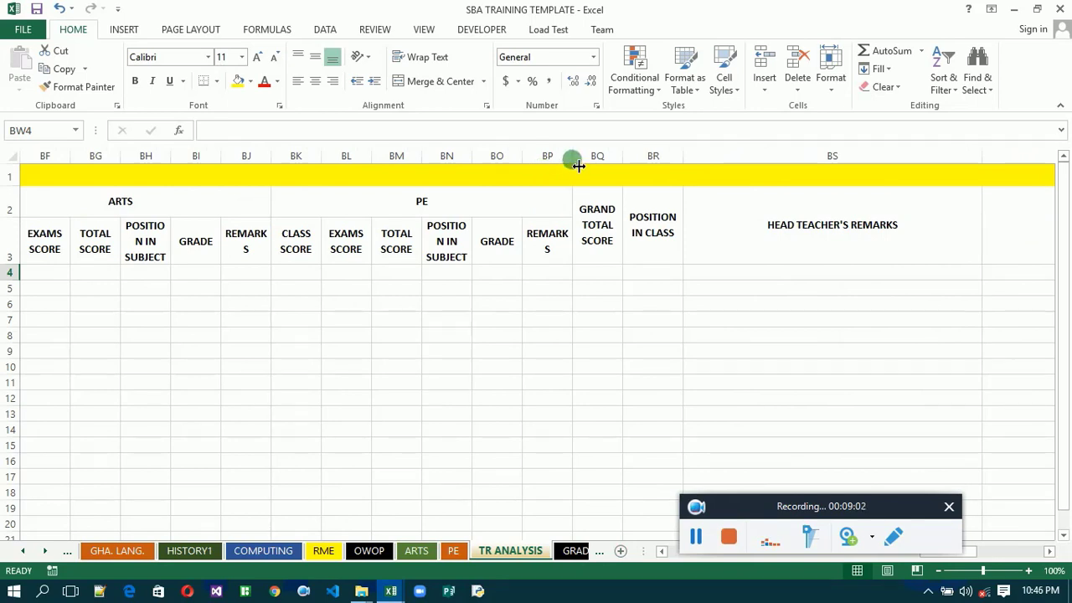
left_click_drag(577, 165, 581, 160)
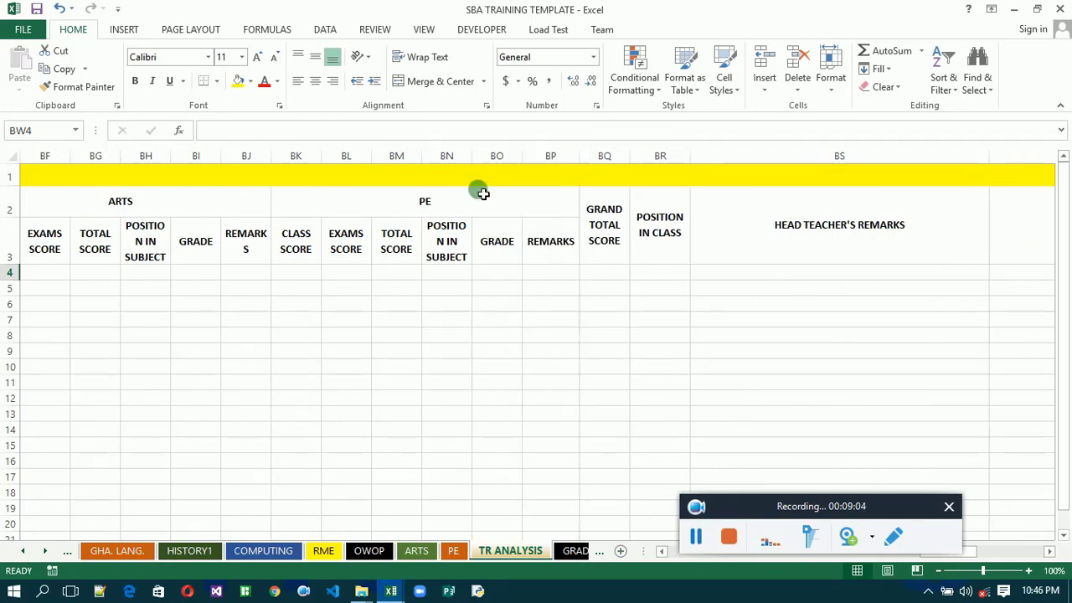
left_click_drag(479, 163, 484, 163)
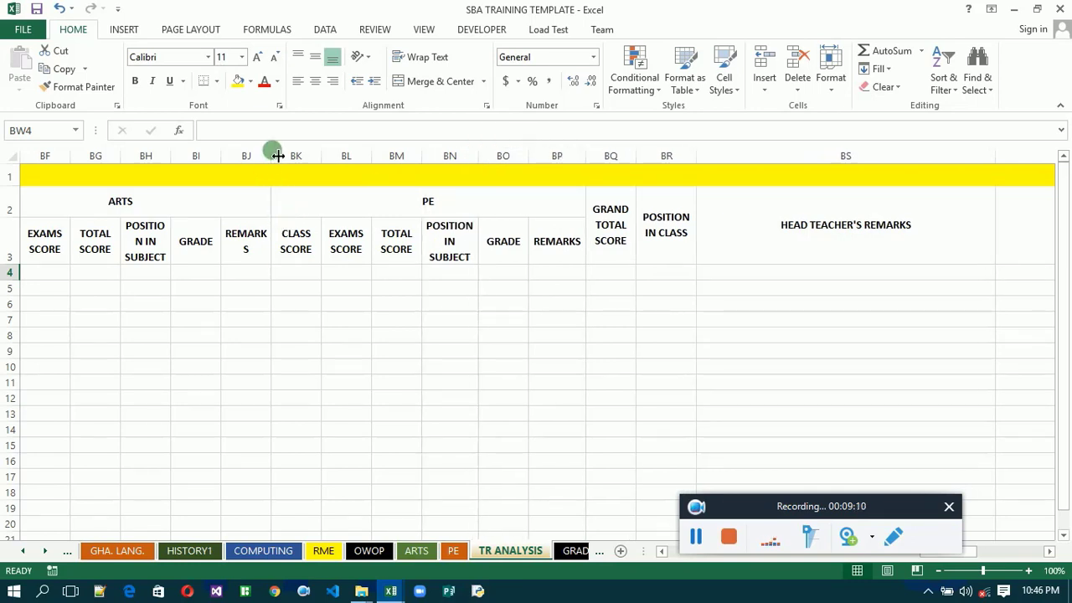
left_click_drag(280, 161, 287, 161)
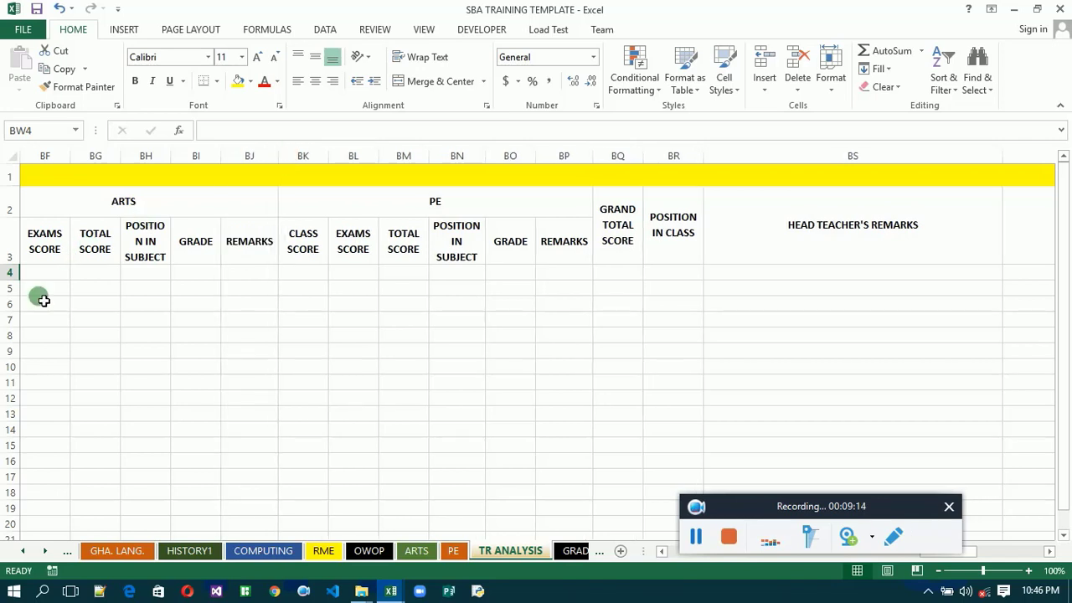
left_click(662, 551)
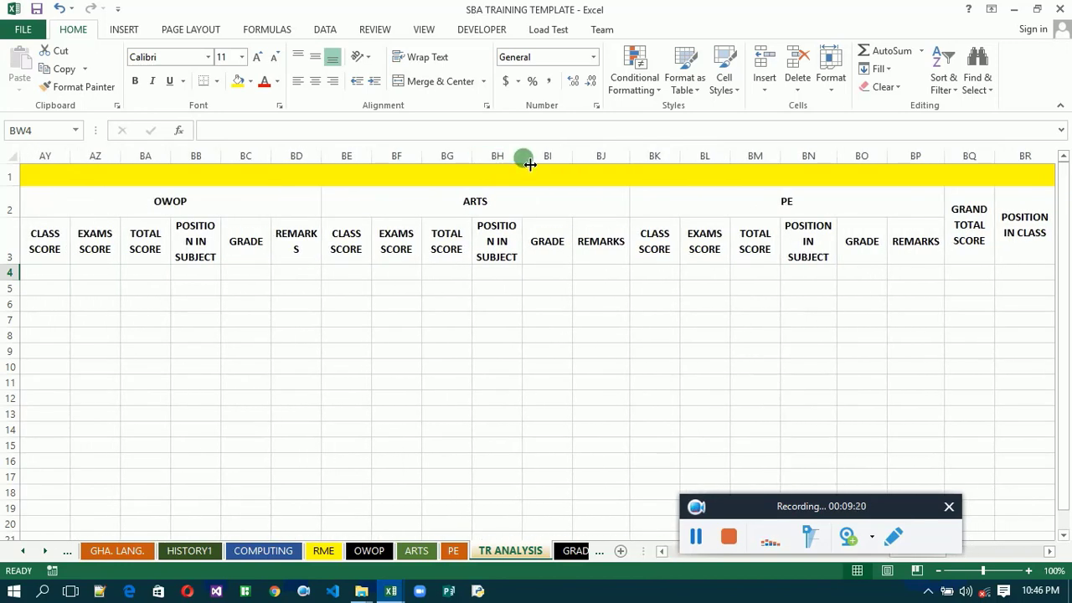
left_click_drag(531, 164, 542, 164)
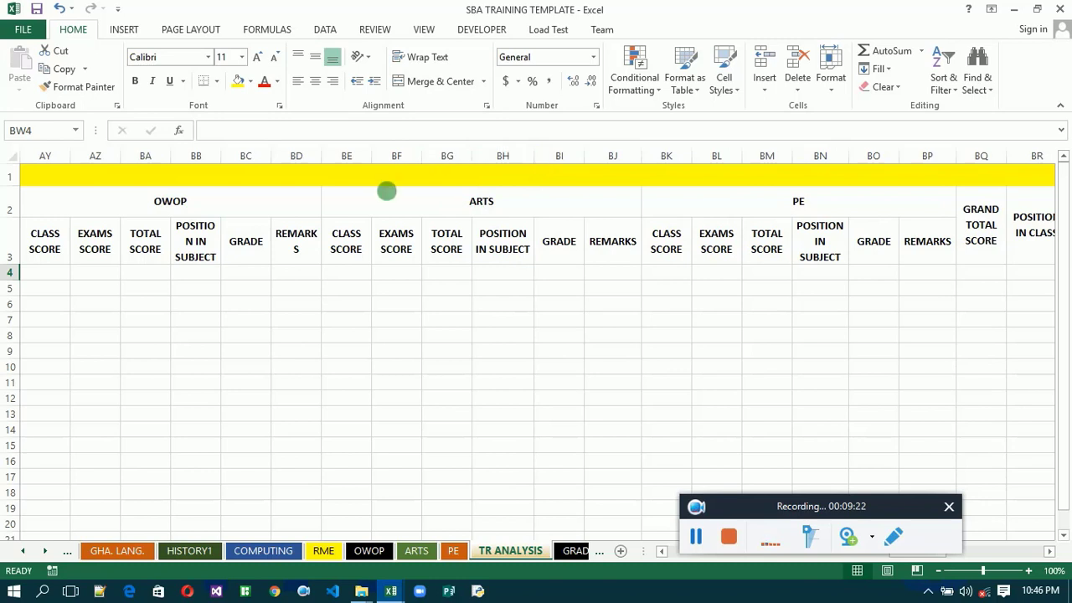
Widen the REMARKS and POSITION IN SUBJECT columns under OWOP (BD, BB) and RME (AX, AV) so no heading word is split.
left_click_drag(330, 162, 332, 159)
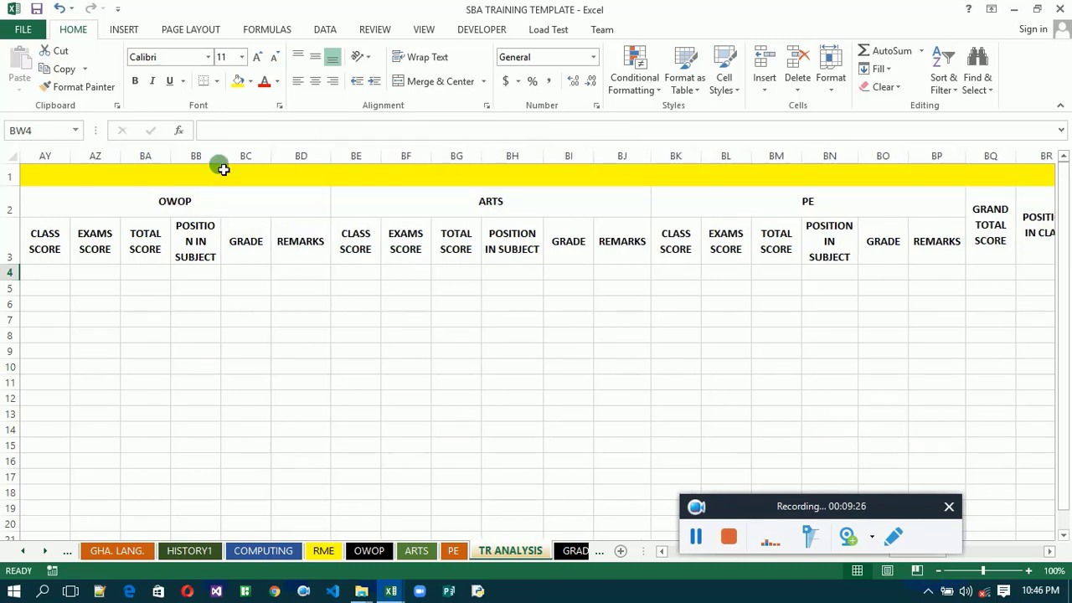
left_click_drag(227, 160, 235, 161)
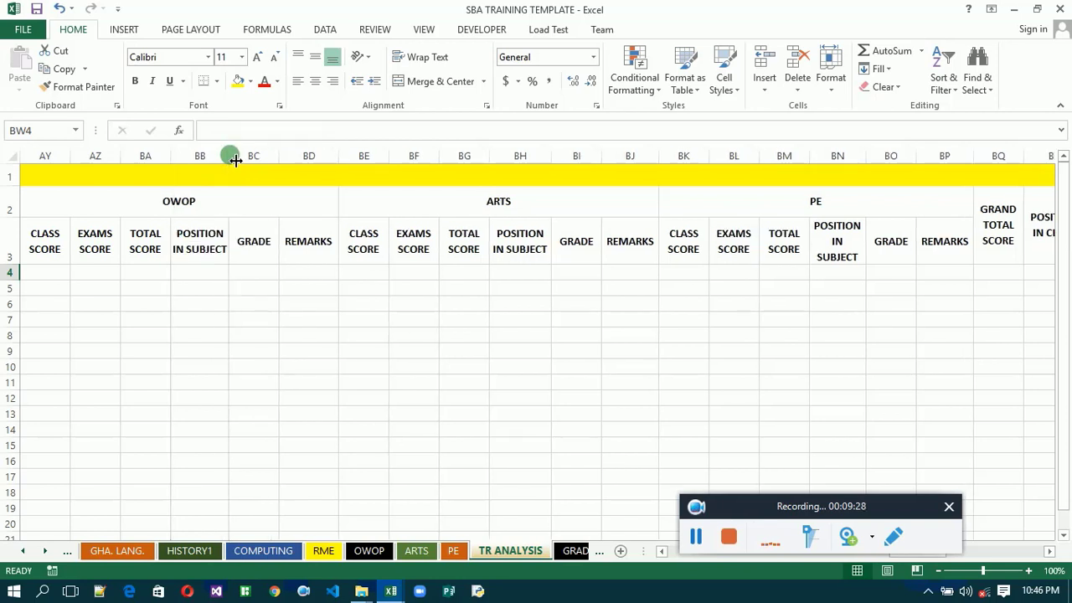
left_click(662, 551)
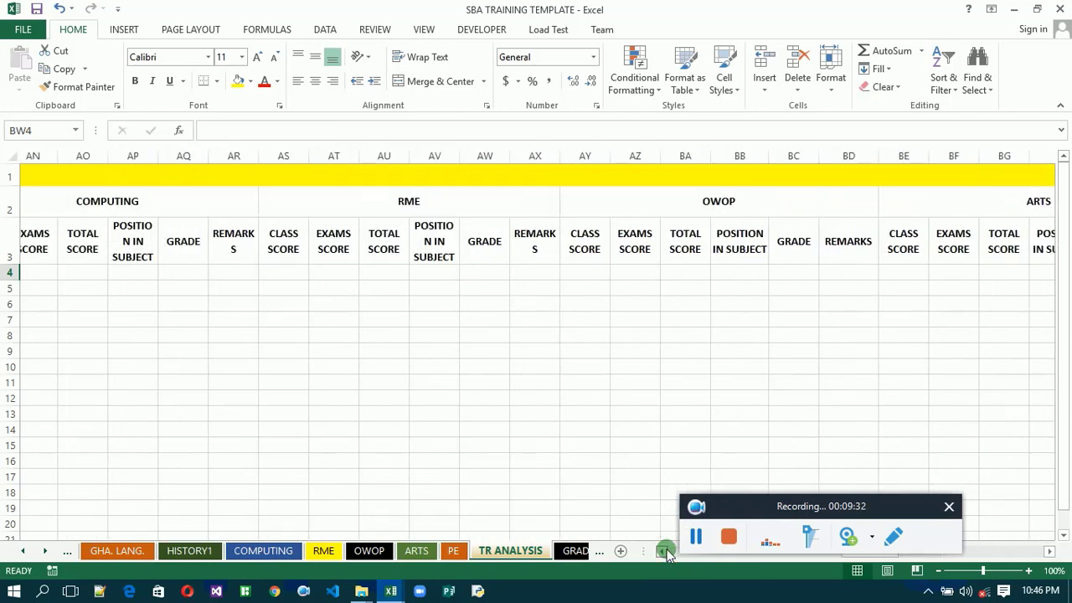
left_click_drag(579, 166, 586, 160)
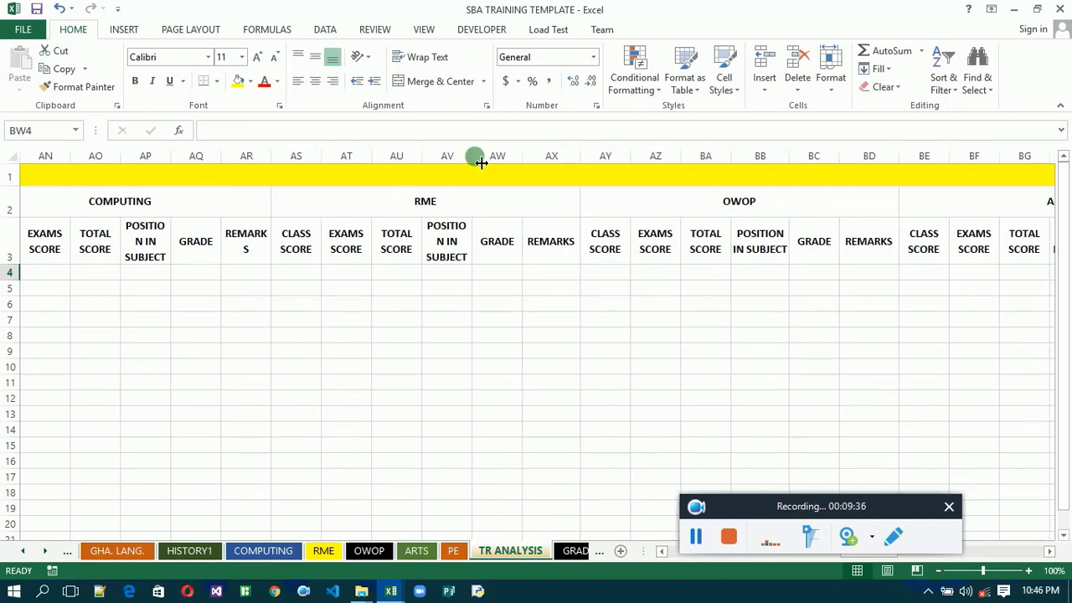
left_click_drag(475, 158, 482, 159)
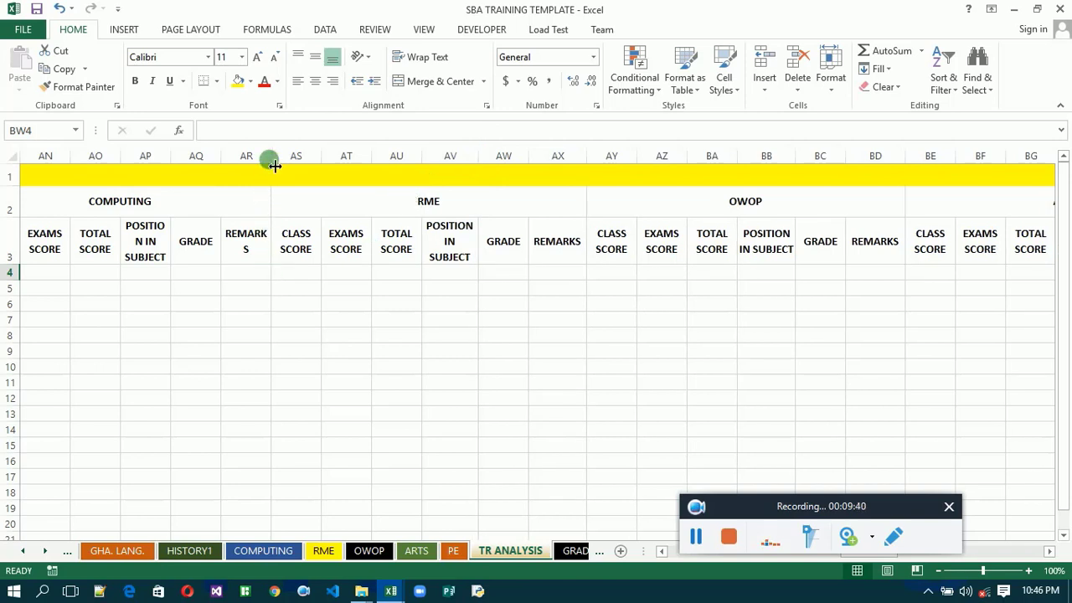
Widen the REMARKS and POSITION IN SUBJECT columns under COMPUTING (AR, AP), HISTORY (AL, AJ) and GHANAIAN LANGUAGE (AF, AD) to keep heading words whole.
left_click_drag(275, 164, 277, 163)
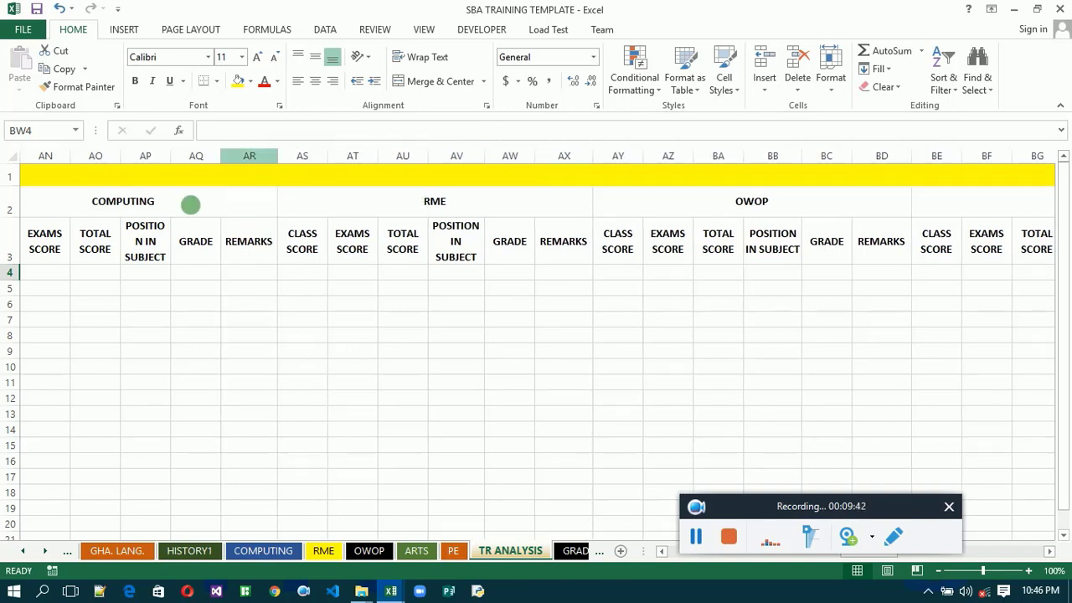
left_click_drag(172, 161, 176, 158)
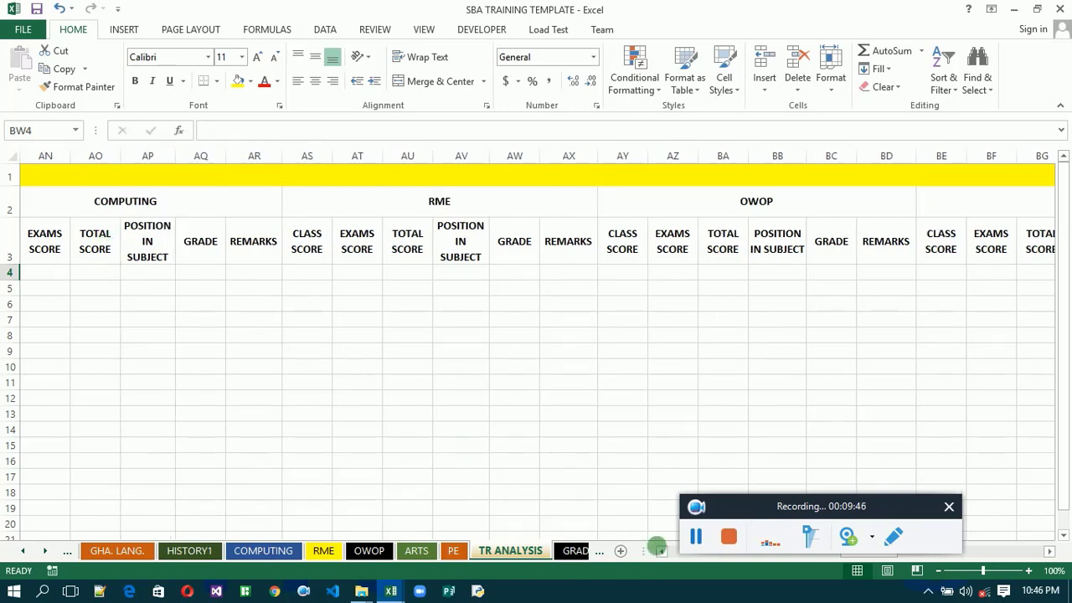
left_click_drag(661, 551, 635, 207)
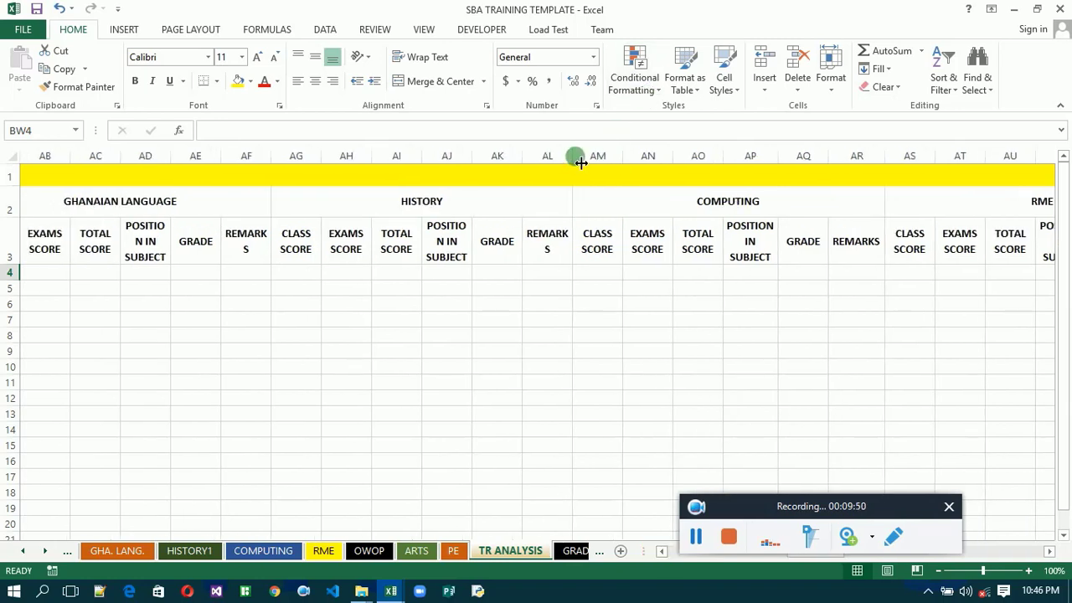
left_click_drag(576, 161, 586, 161)
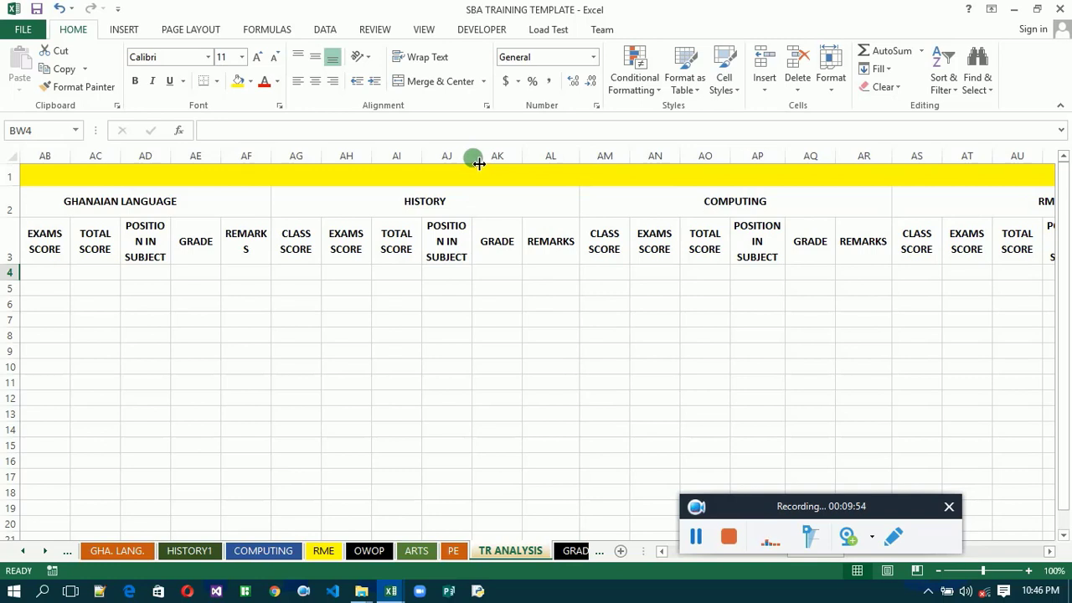
left_click_drag(476, 162, 480, 159)
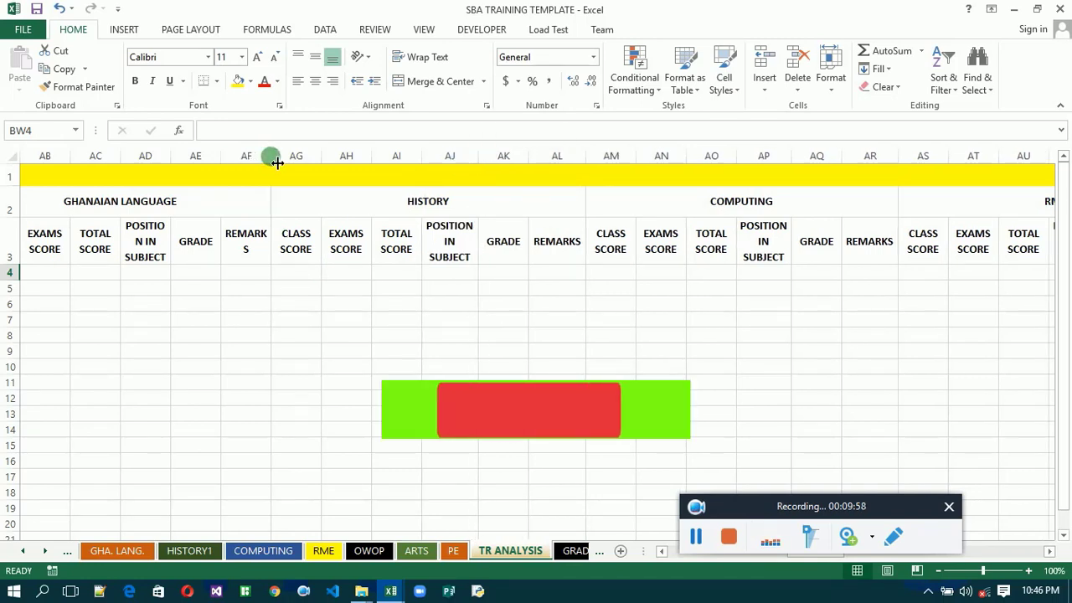
left_click_drag(273, 159, 281, 162)
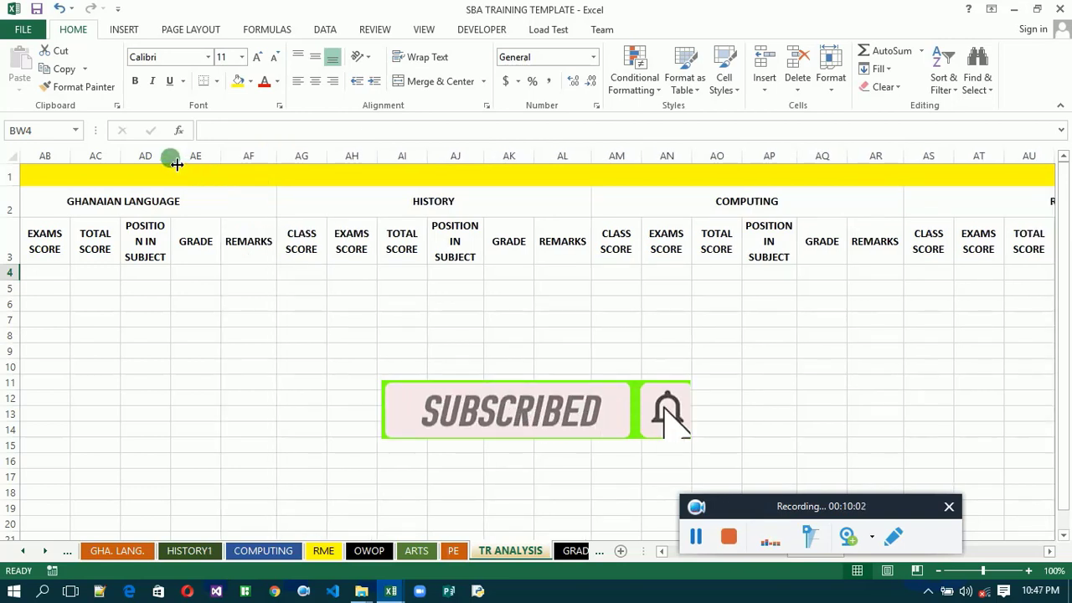
mouse_move(177, 163)
left_mouse_down()
mouse_move(150, 160)
mouse_move(183, 162)
left_mouse_up()
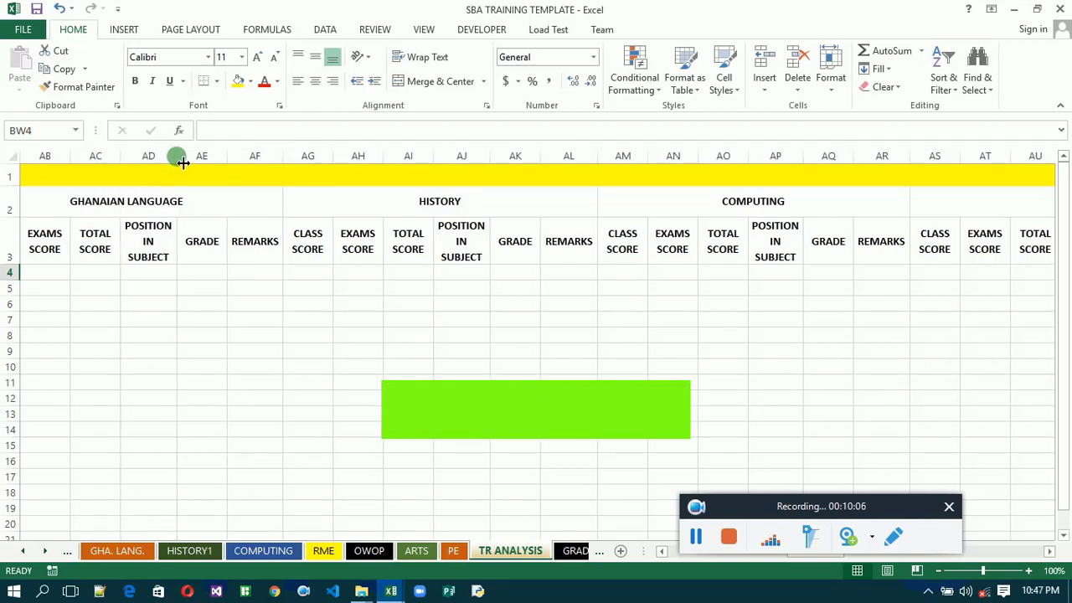
left_click(663, 553)
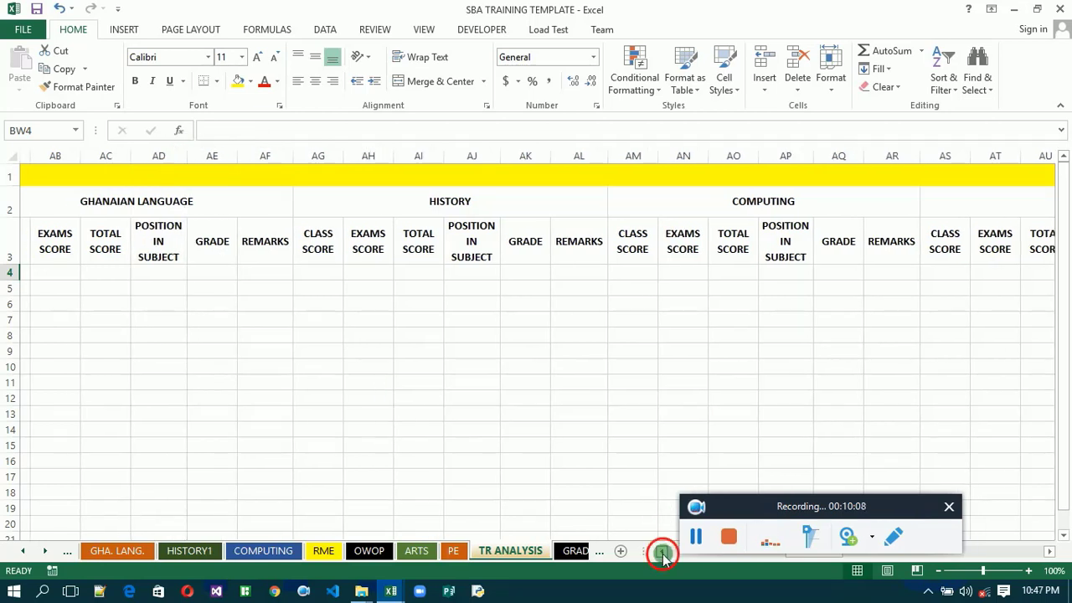
left_click(663, 553)
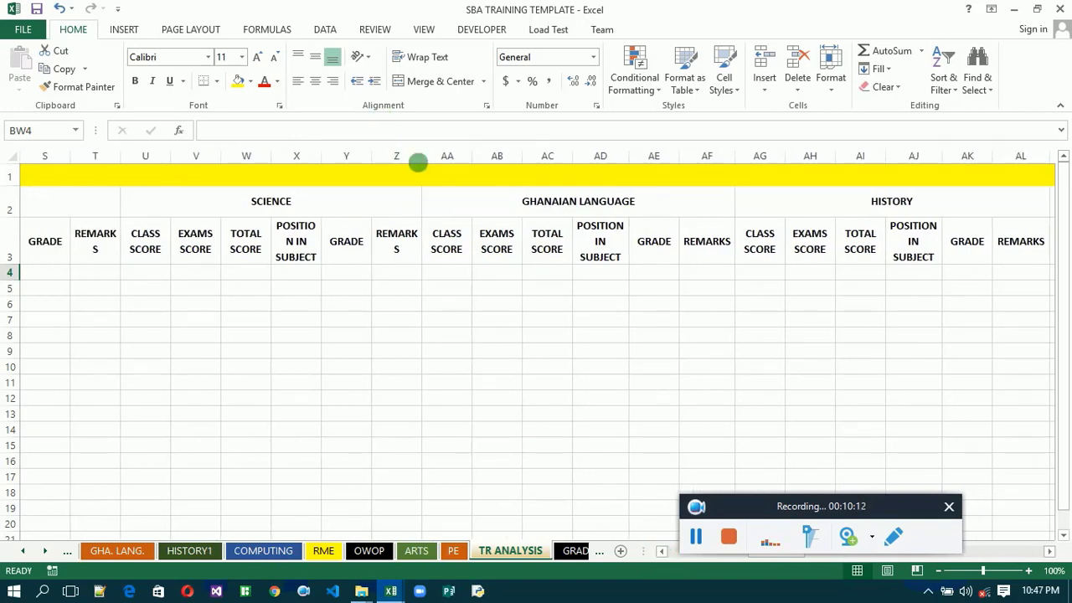
left_click(729, 537)
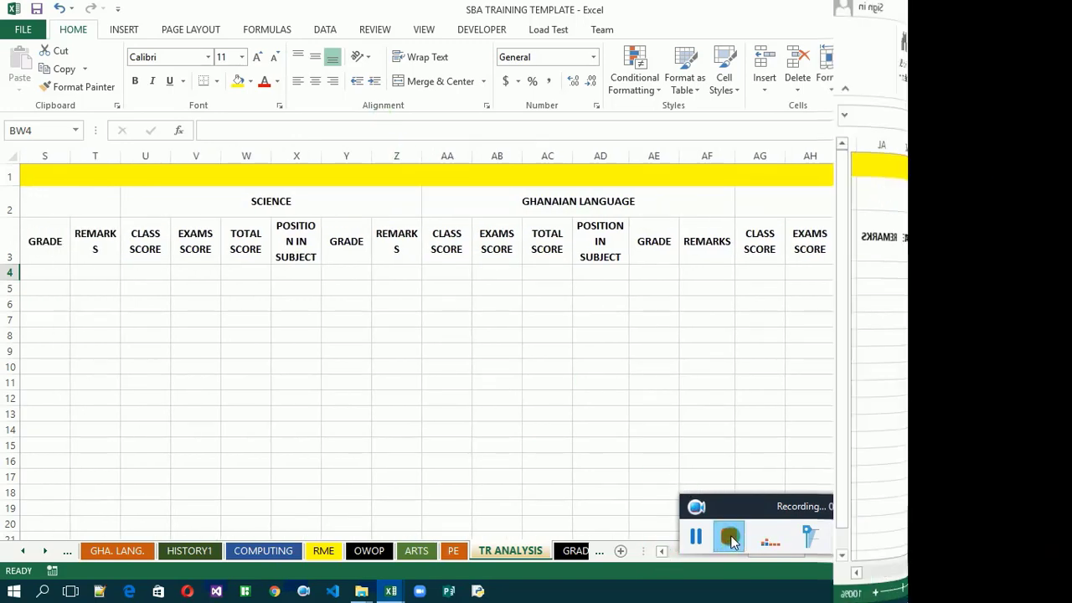